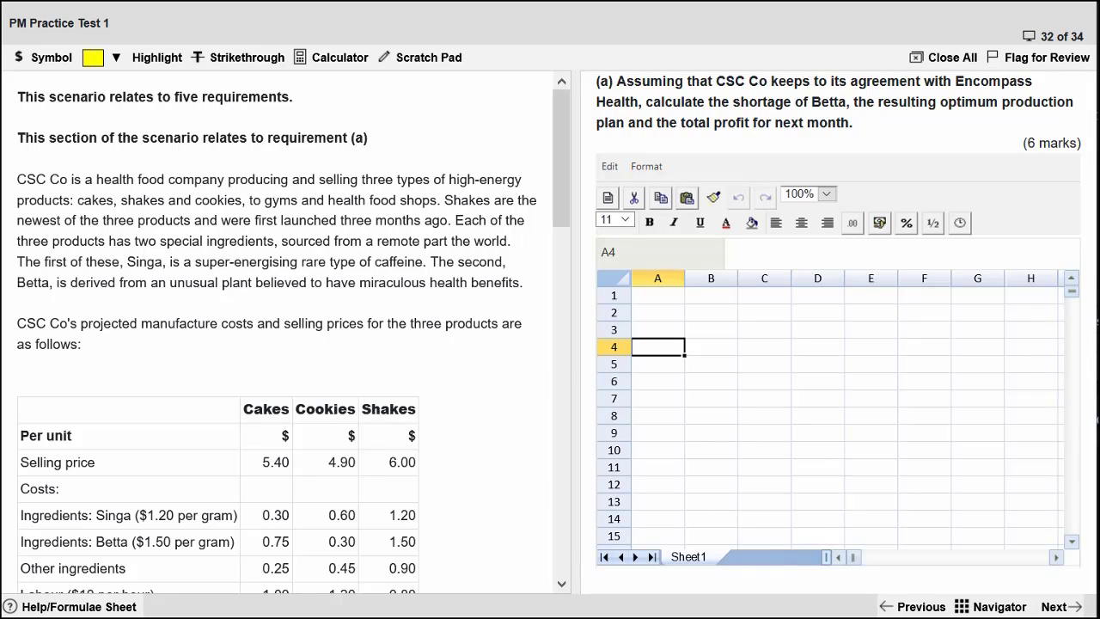
- Outline the requirement (a) question in red
{"action": "mouse_move", "coordinate": [558, 64]}
{"action": "left_mouse_down"}
{"action": "mouse_move", "coordinate": [563, 120]}
{"action": "mouse_move", "coordinate": [1093, 63]}
{"action": "left_mouse_up"}
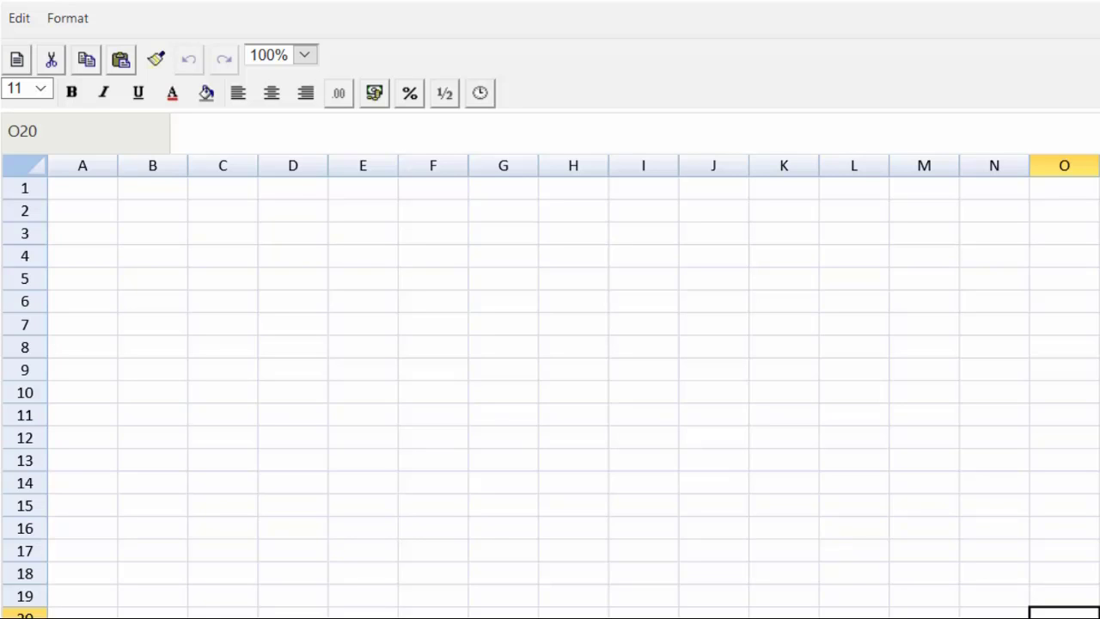
- Zoom the sheet to 200% and enter headings Cakes, Cookies and Shakes in B2:D2
{"action": "left_click", "coordinate": [307, 57]}
{"action": "left_click", "coordinate": [273, 160]}
{"action": "left_click", "coordinate": [448, 287]}
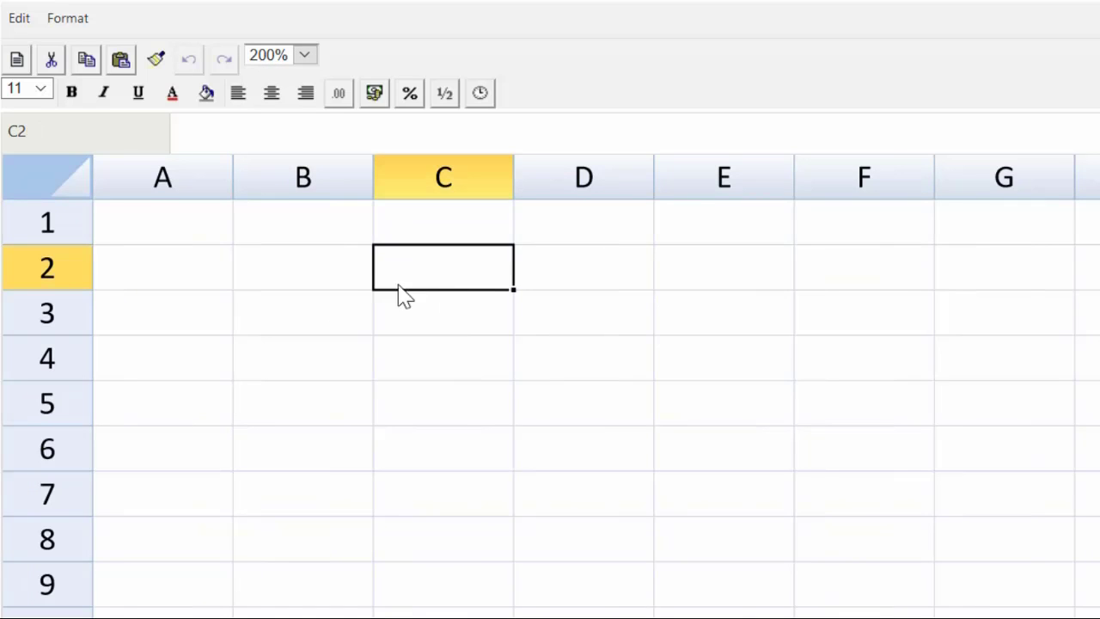
{"action": "left_click", "coordinate": [331, 278]}
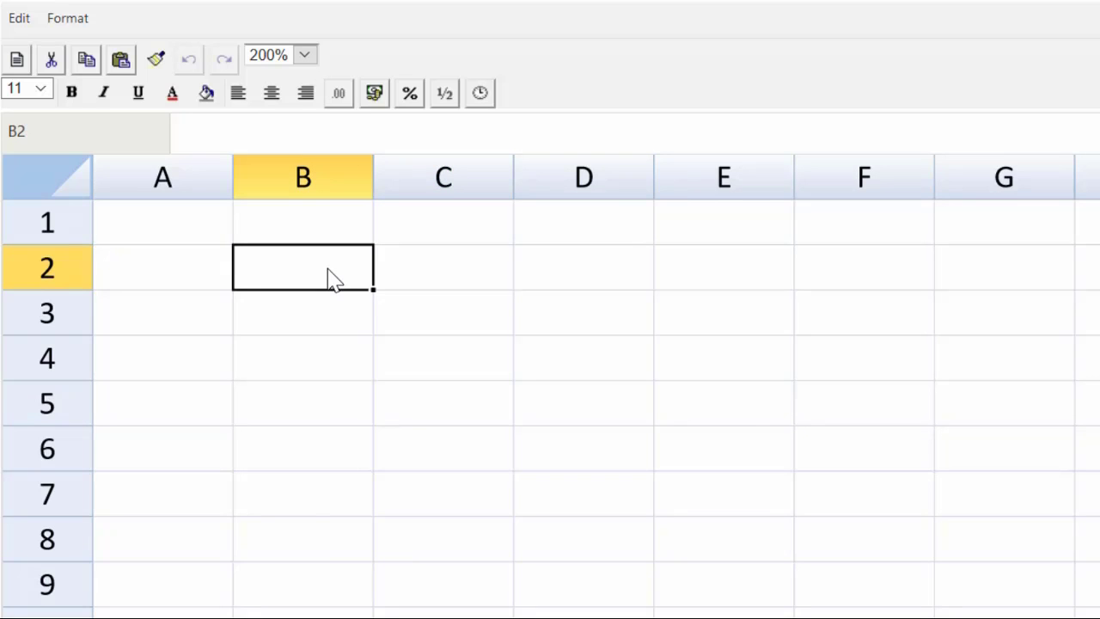
{"action": "type", "text": "Cakes"}
{"action": "key", "text": "Tab"}
{"action": "type", "text": "Cookies"}
{"action": "key", "text": "Tab"}
{"action": "type", "text": "Shakes"}
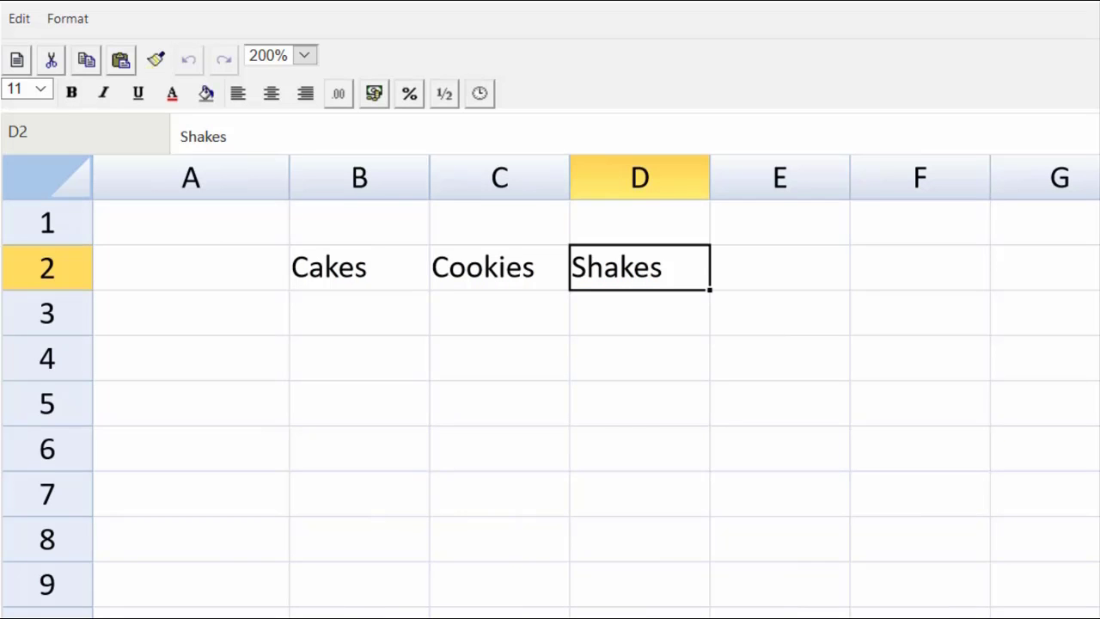
- Label A3:A5 as grams, Demand and Total
{"action": "left_click", "coordinate": [168, 311]}
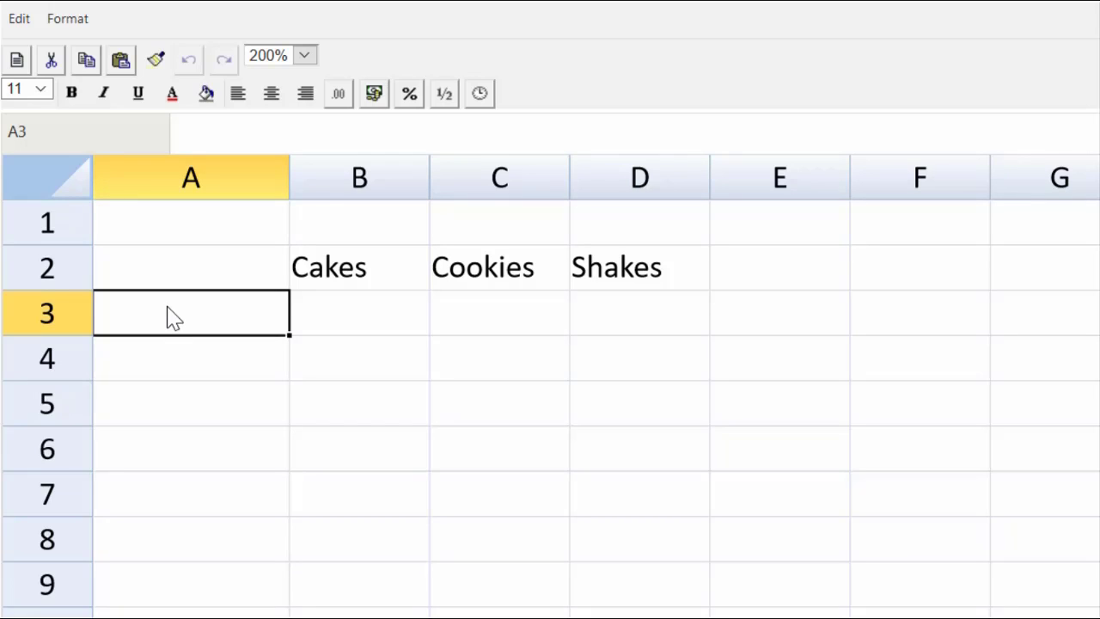
{"action": "type", "text": "grams"}
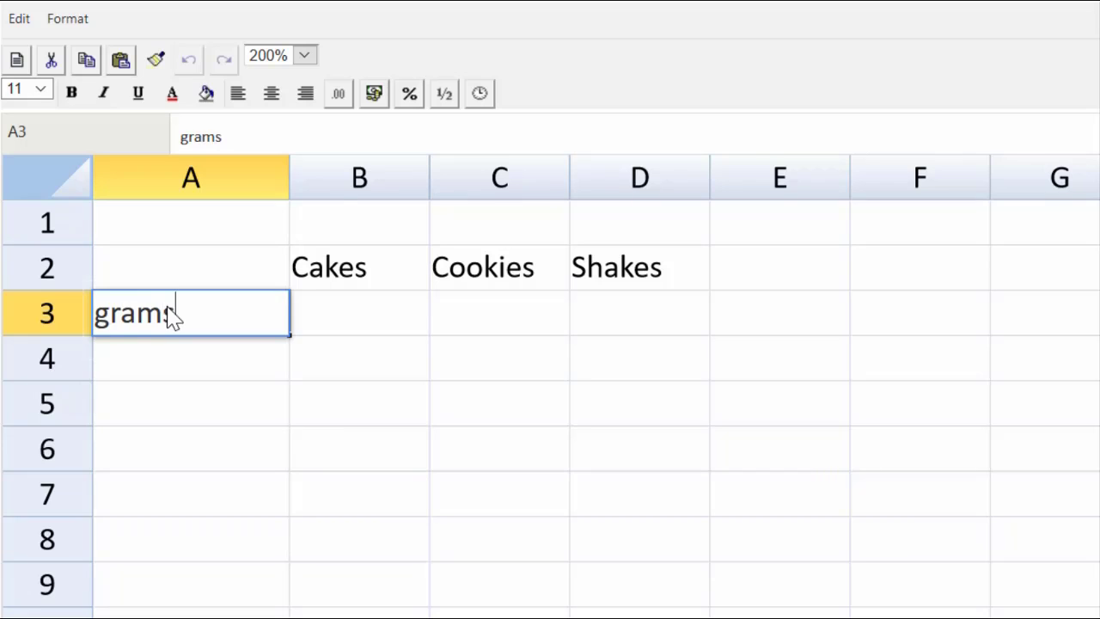
{"action": "key", "text": "Return"}
{"action": "type", "text": "Deama"}
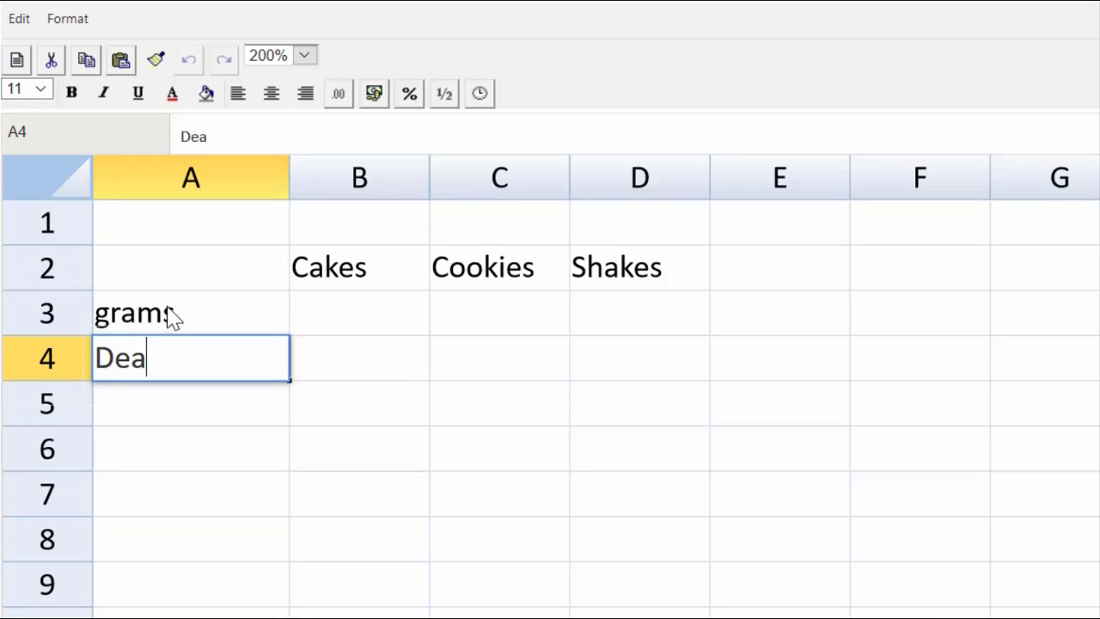
{"action": "key", "text": "BackSpace"}
{"action": "key", "text": "BackSpace"}
{"action": "key", "text": "BackSpace"}
{"action": "type", "text": ","}
{"action": "key", "text": "BackSpace"}
{"action": "type", "text": "mand"}
{"action": "key", "text": "Return"}
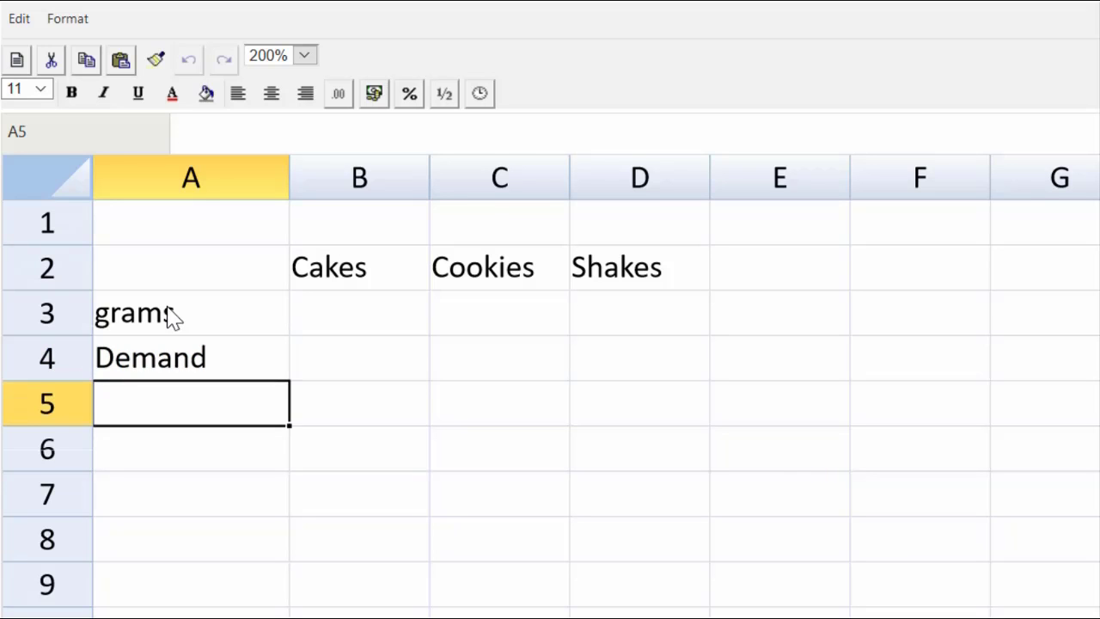
{"action": "type", "text": "Total"}
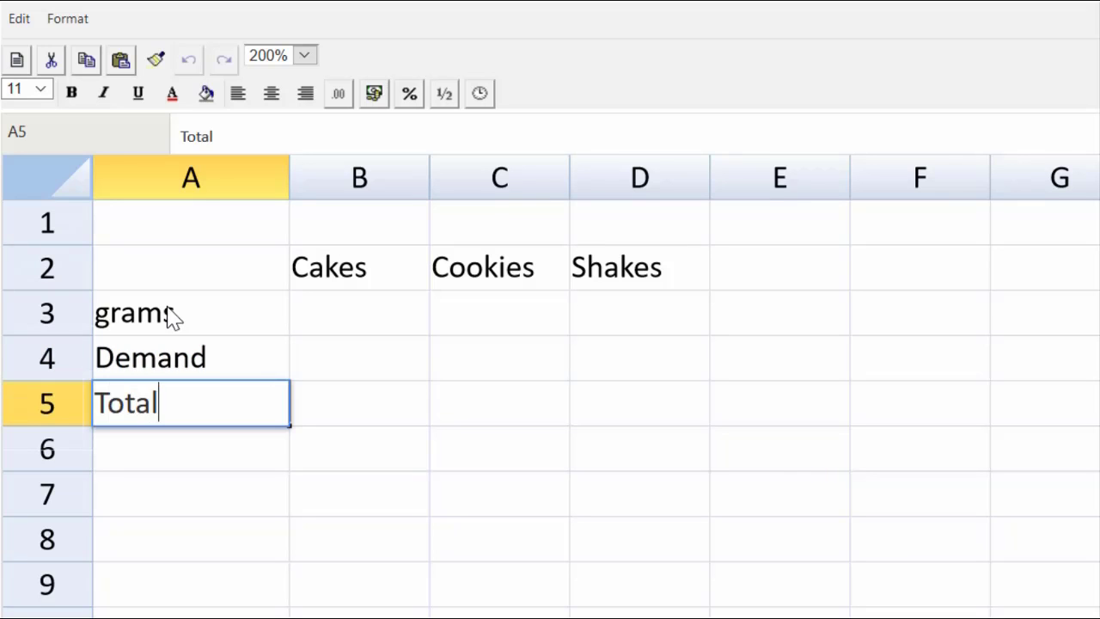
{"action": "key", "text": "Return"}
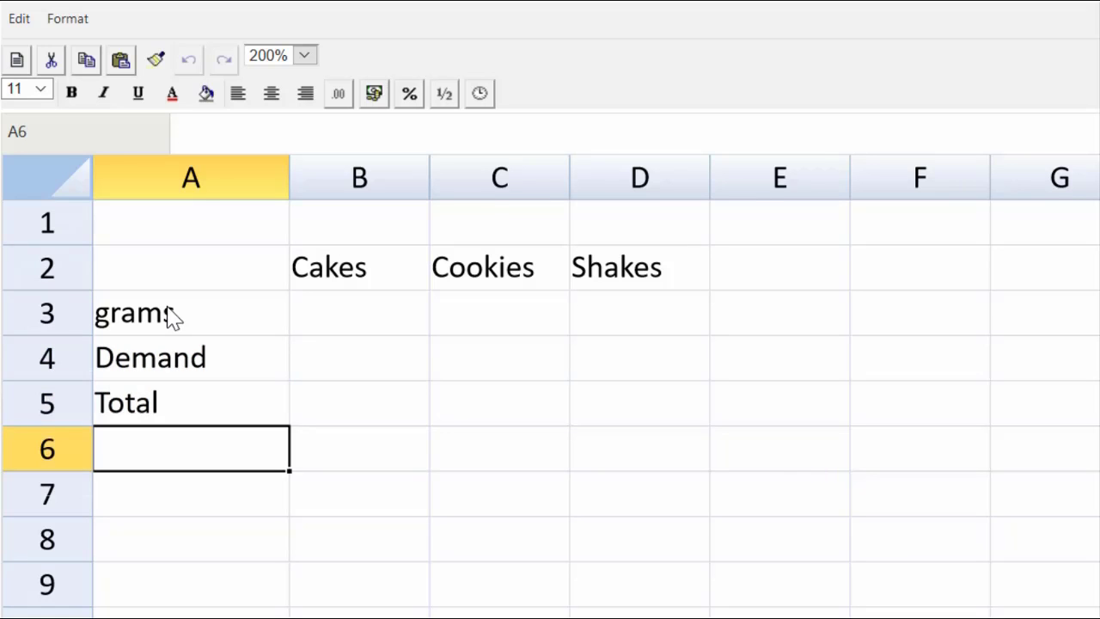
- Label A6 'Betta we have' and A7 'shortage'
{"action": "type", "text": "Betta we have"}
{"action": "key", "text": "Return"}
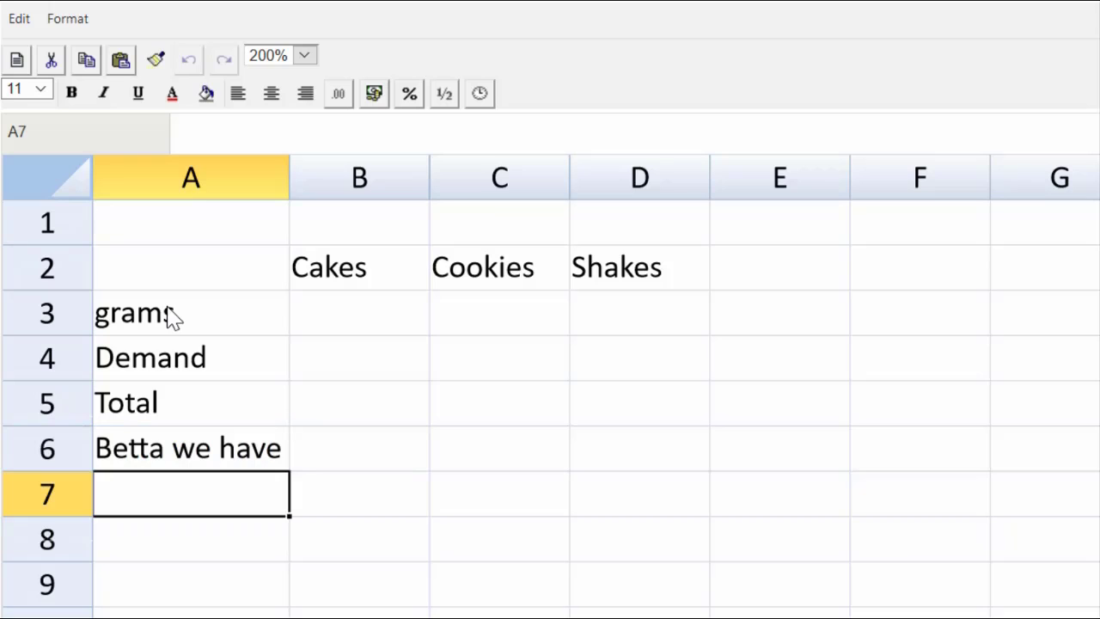
{"action": "type", "text": "shortage"}
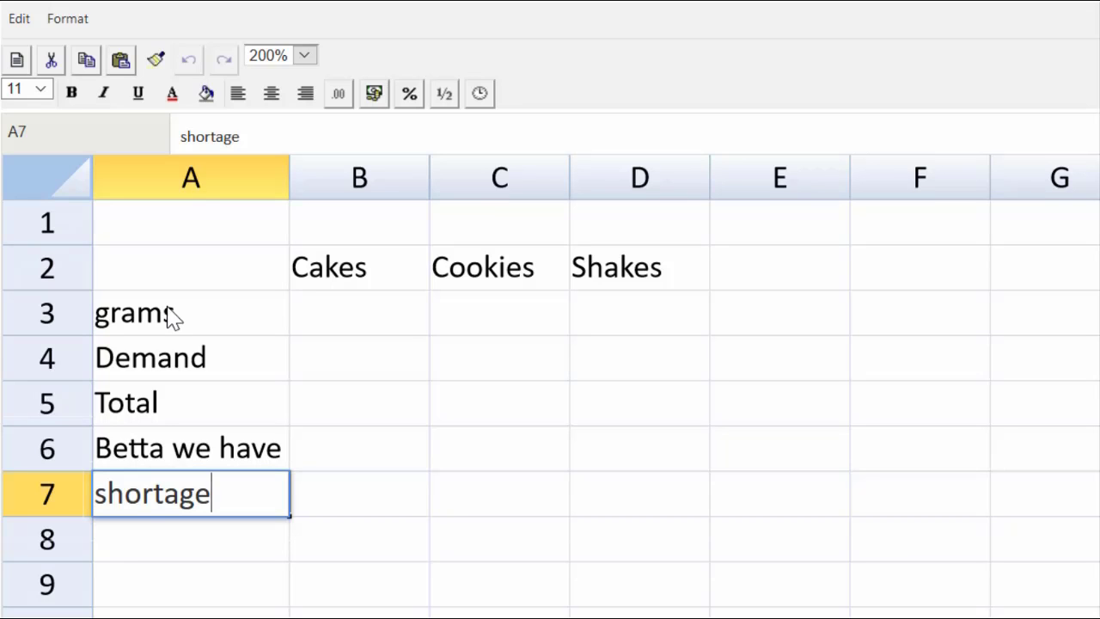
{"action": "left_click", "coordinate": [286, 318]}
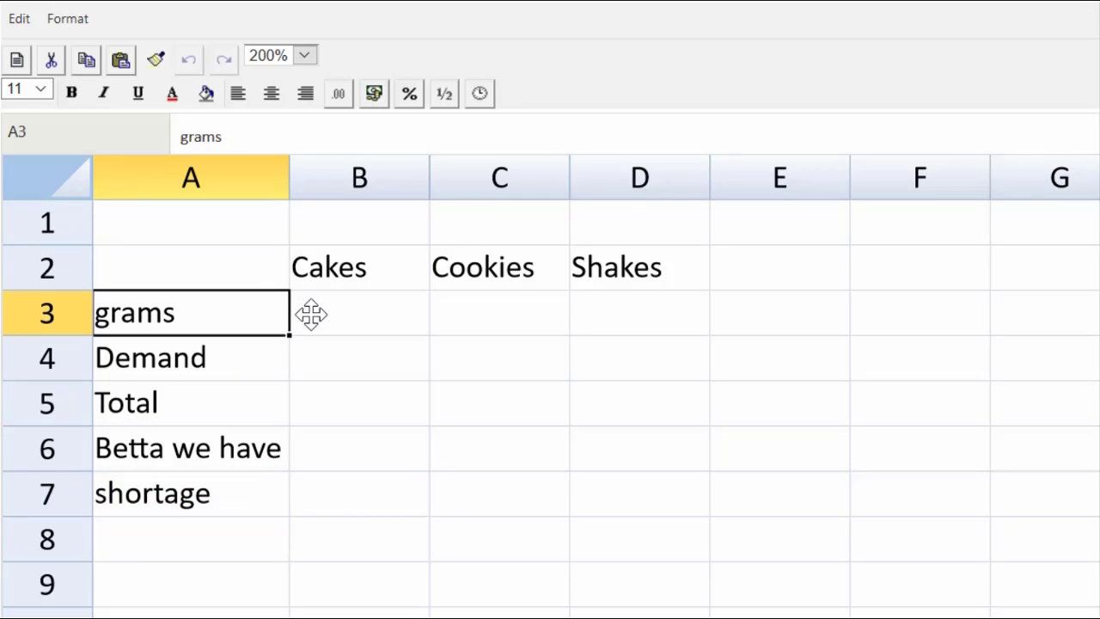
- Enter grams per unit 0.5, 0.2 and 1 in B3:D3
{"action": "left_click", "coordinate": [313, 323]}
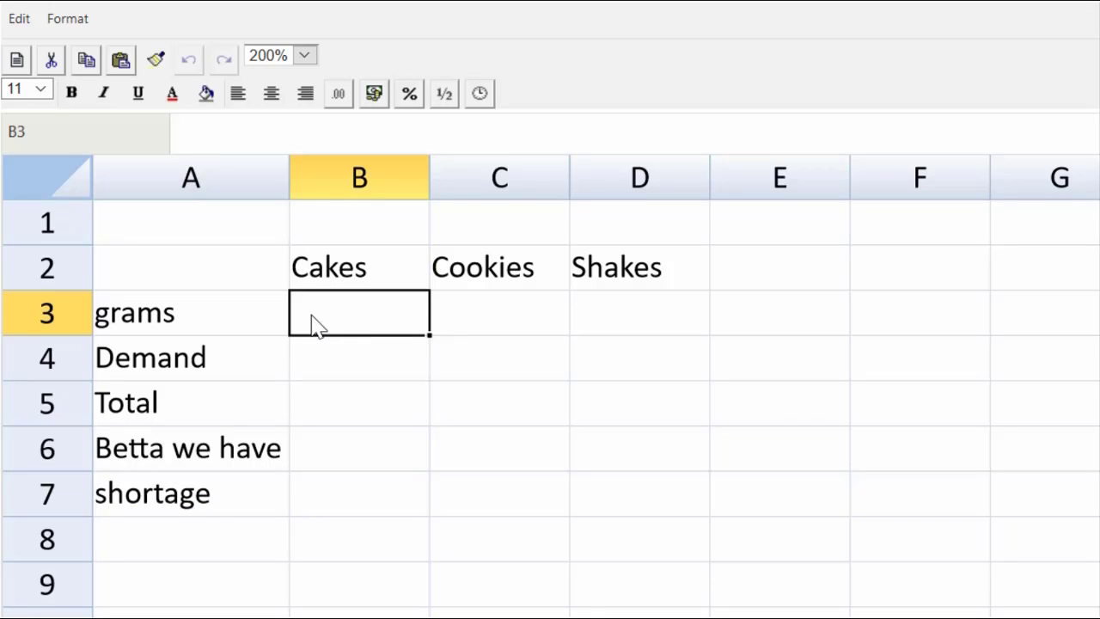
{"action": "left_click", "coordinate": [313, 323]}
{"action": "type", "text": "0.5"}
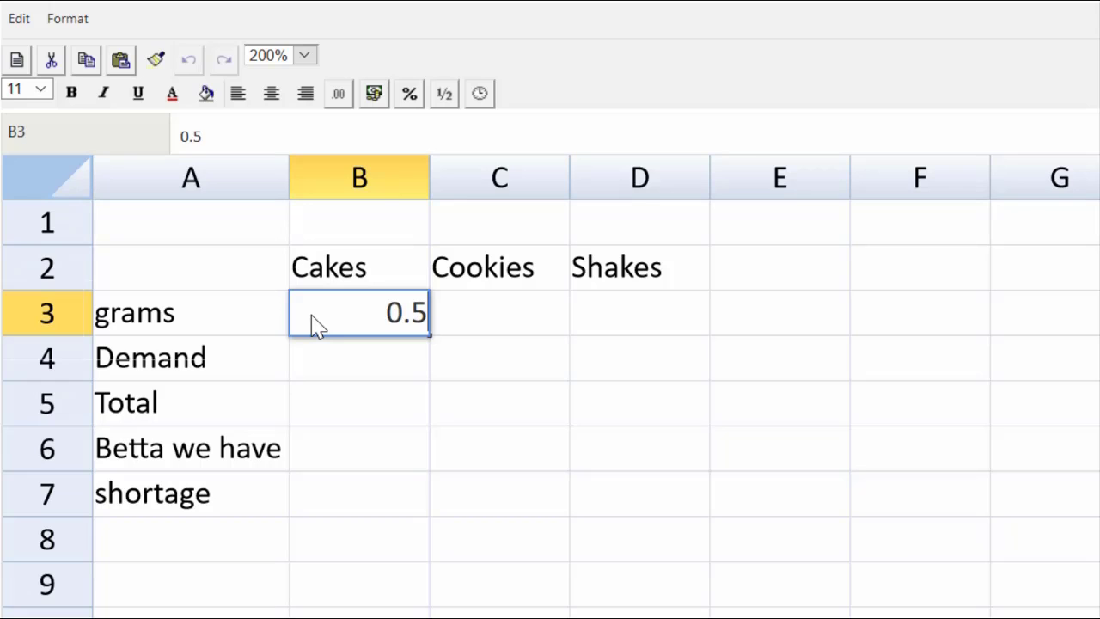
{"action": "key", "text": "Tab"}
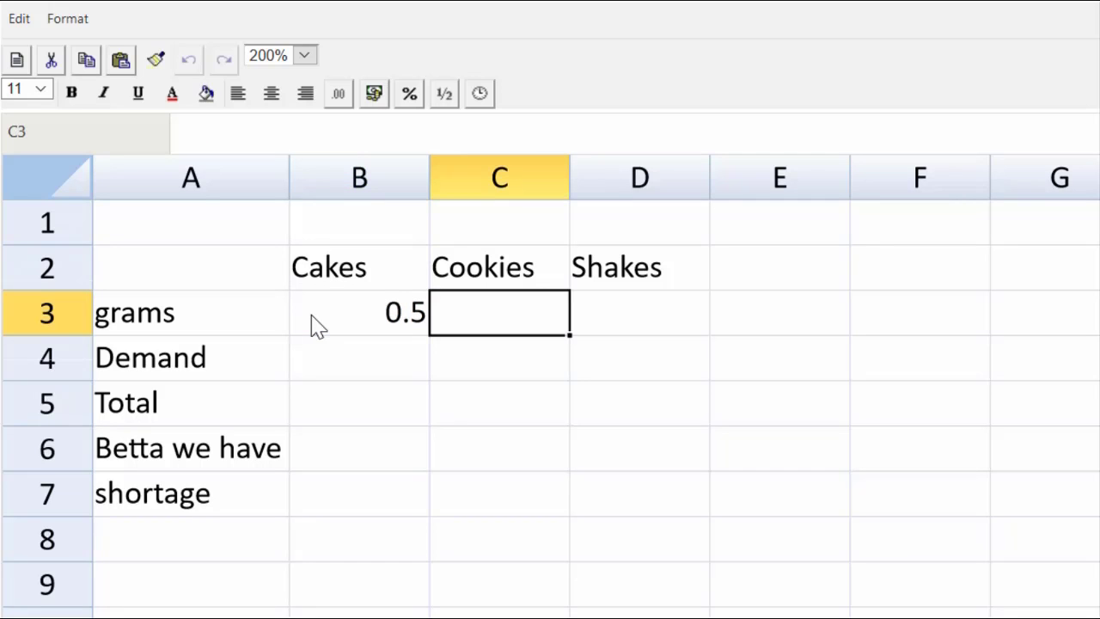
{"action": "type", "text": "0.2"}
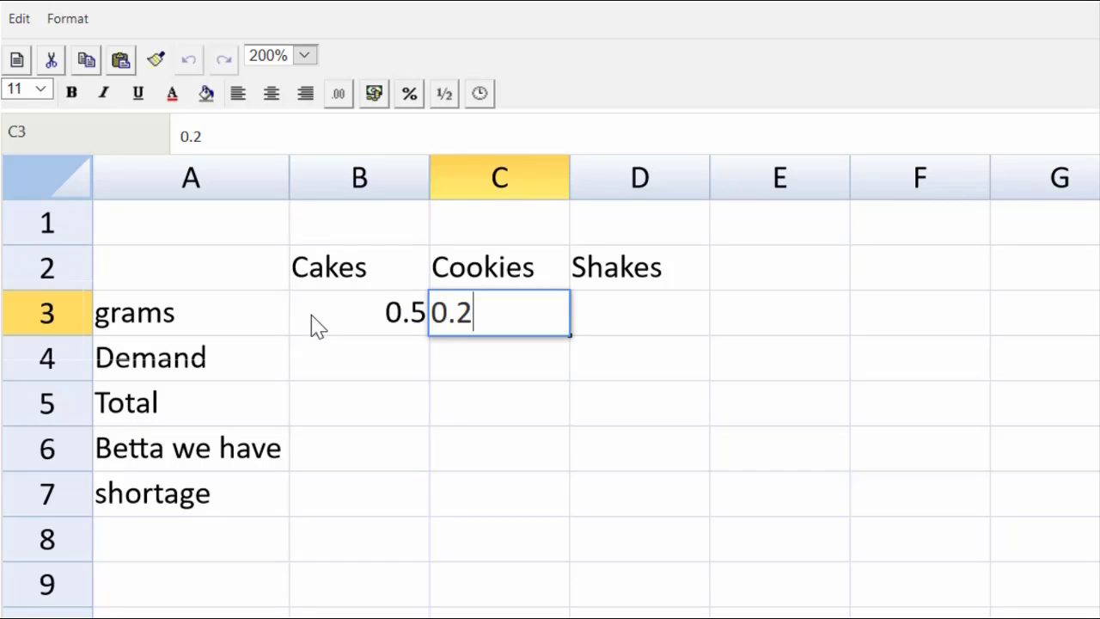
{"action": "key", "text": "Tab"}
{"action": "type", "text": "1"}
{"action": "key", "text": "Return"}
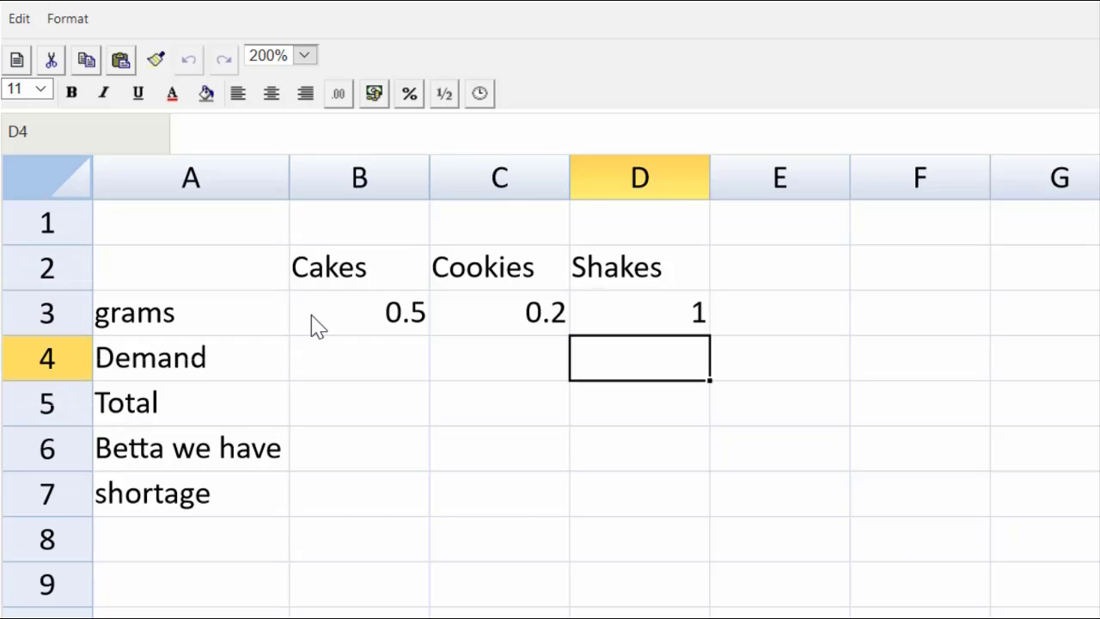
- Enter demand figures 11200, 9800 and 7500 in B4:D4
{"action": "key", "text": "Left"}
{"action": "key", "text": "Left"}
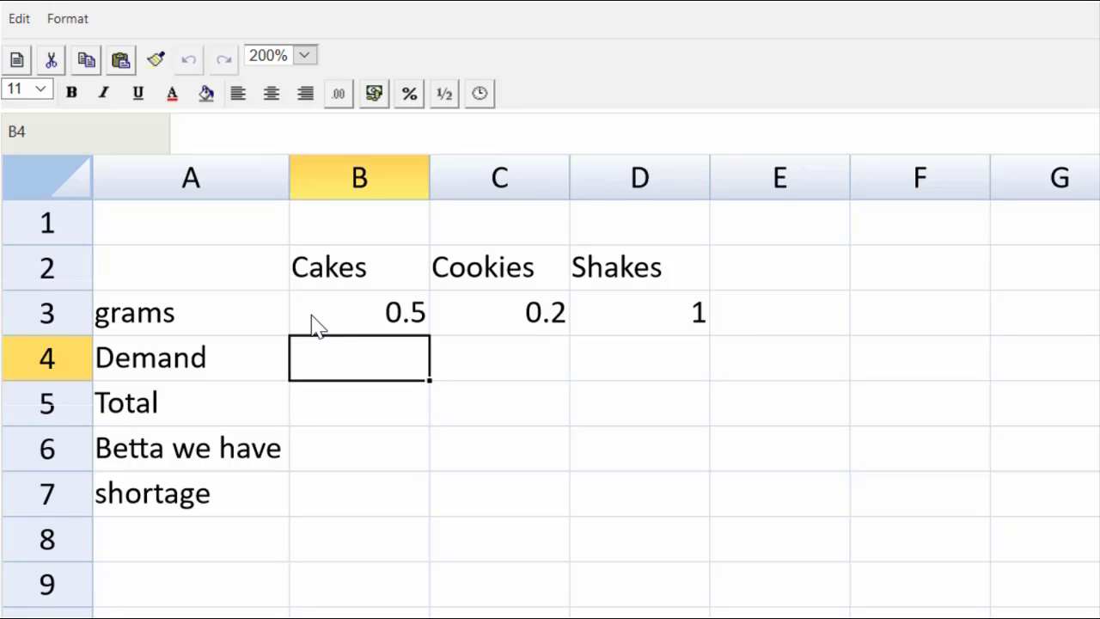
{"action": "type", "text": "11200"}
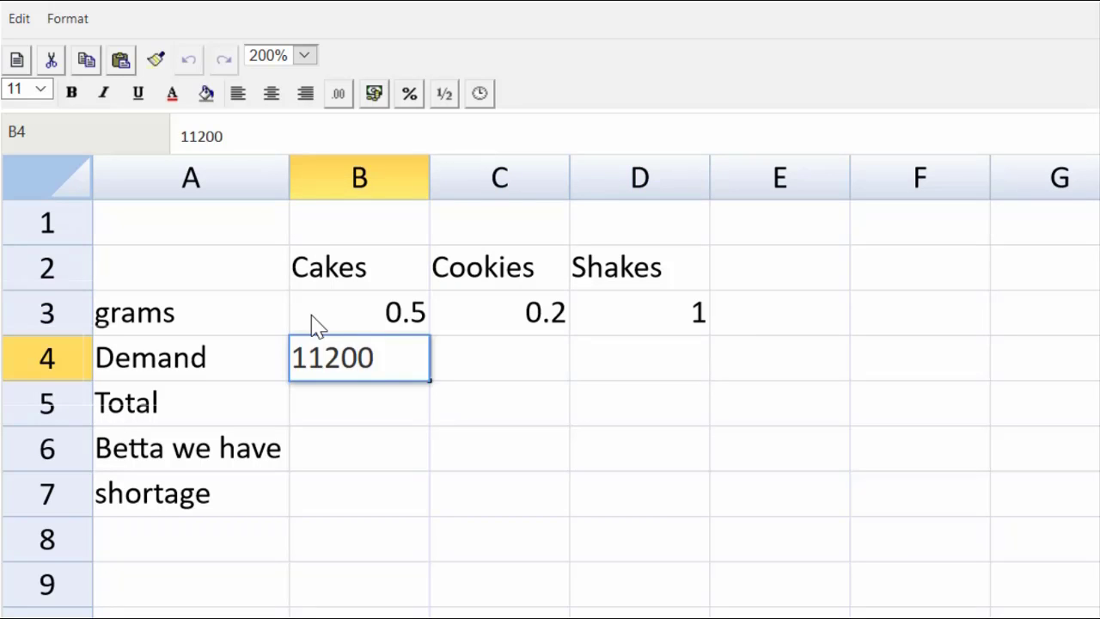
{"action": "key", "text": "Tab"}
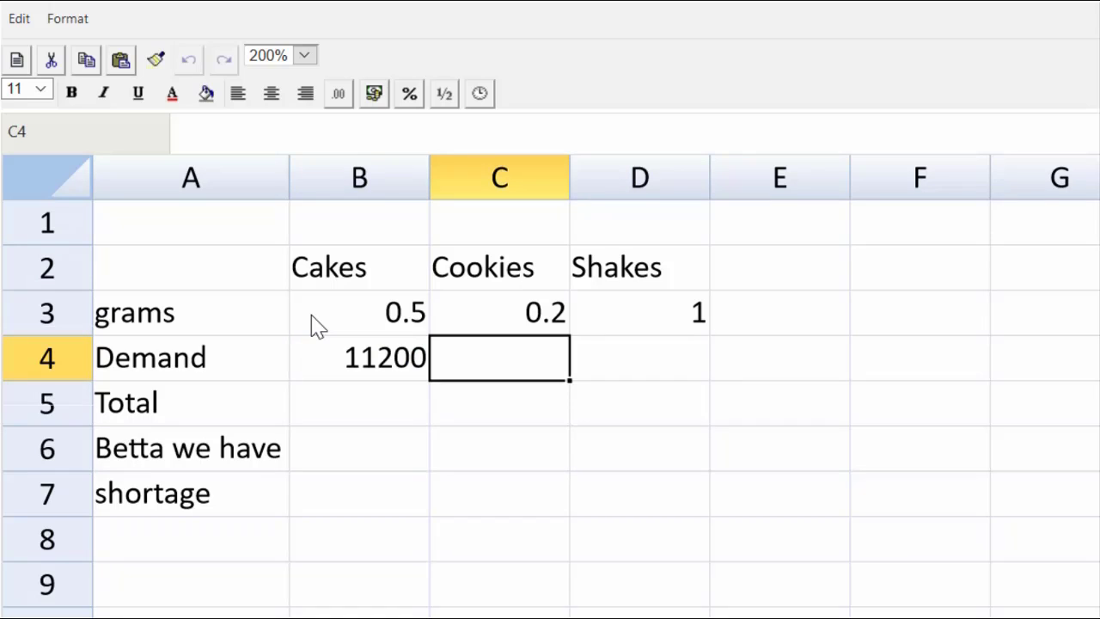
{"action": "type", "text": "9800"}
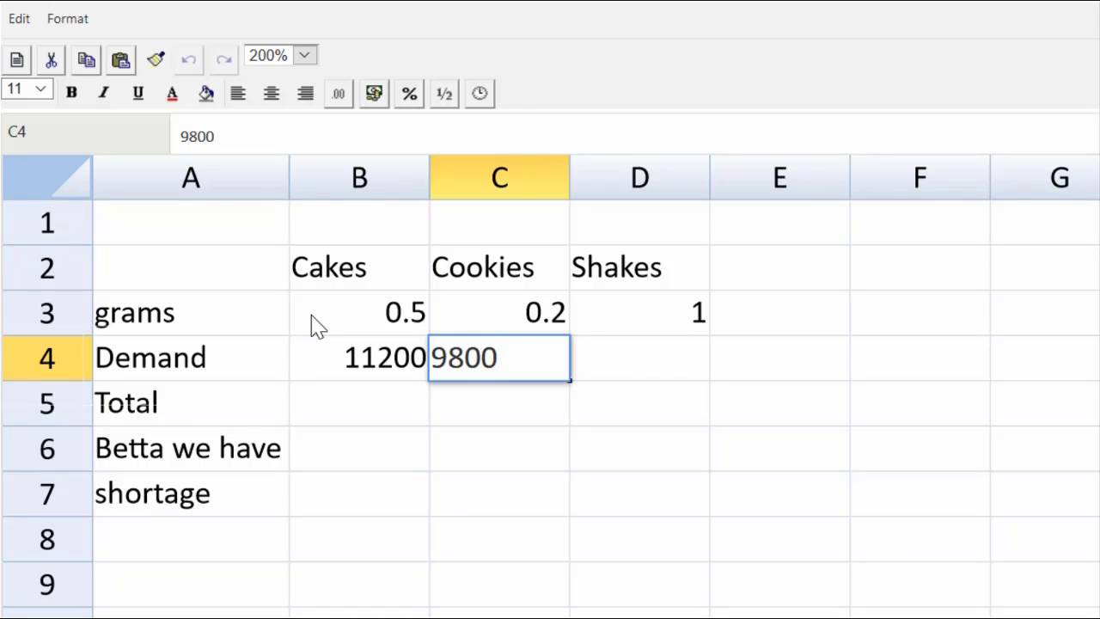
{"action": "key", "text": "Tab"}
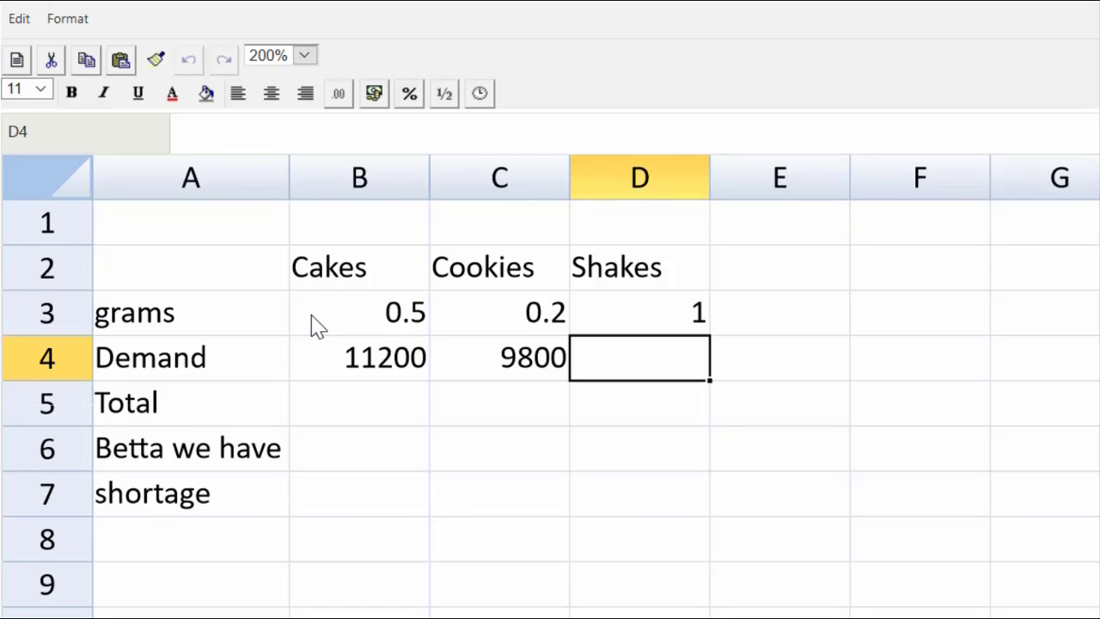
{"action": "type", "text": "7500"}
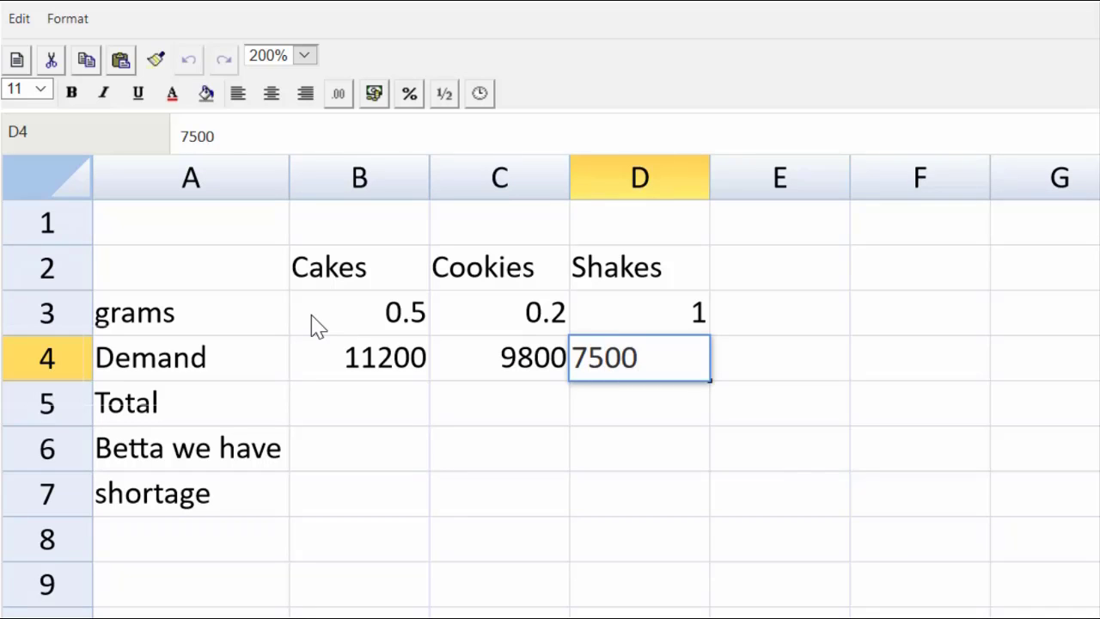
{"action": "key", "text": "Return"}
{"action": "key", "text": "Left"}
{"action": "key", "text": "Left"}
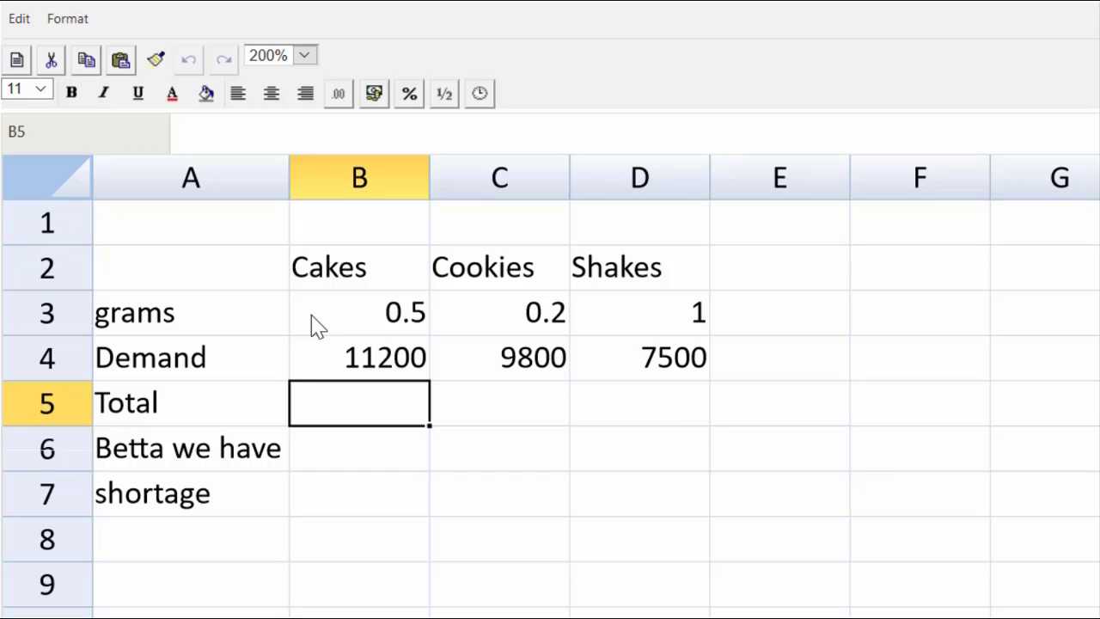
- Enter =B3*B4 in B5 and fill it across to D5, giving 5600, 1960 and 7500
{"action": "type", "text": "="}
{"action": "left_click", "coordinate": [318, 325]}
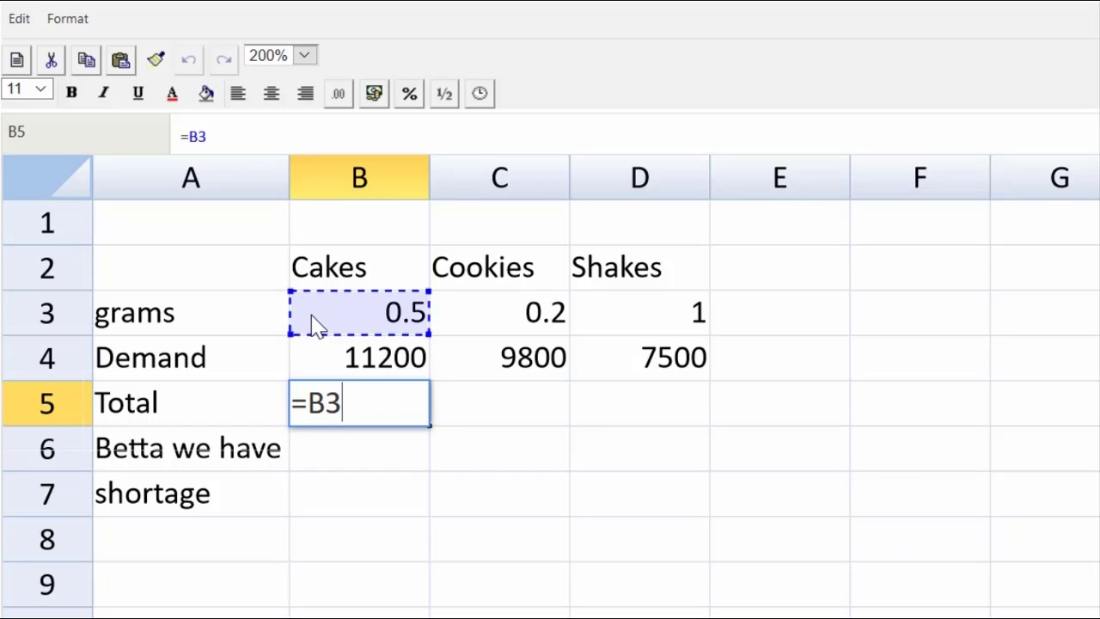
{"action": "type", "text": "*"}
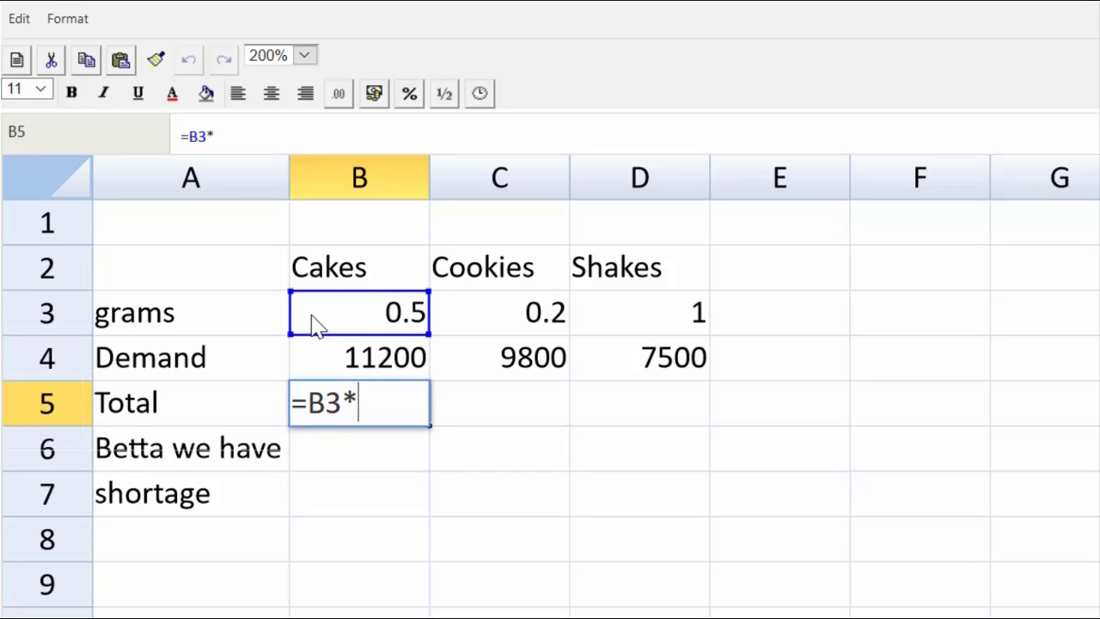
{"action": "left_click", "coordinate": [351, 354]}
{"action": "key", "text": "Return"}
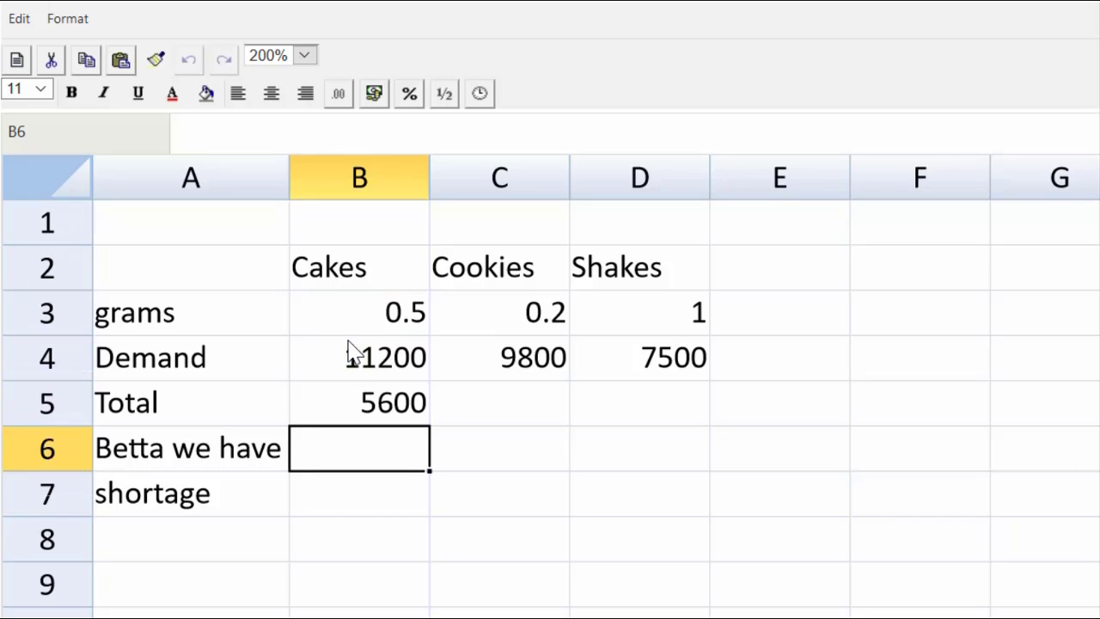
{"action": "left_click", "coordinate": [383, 397]}
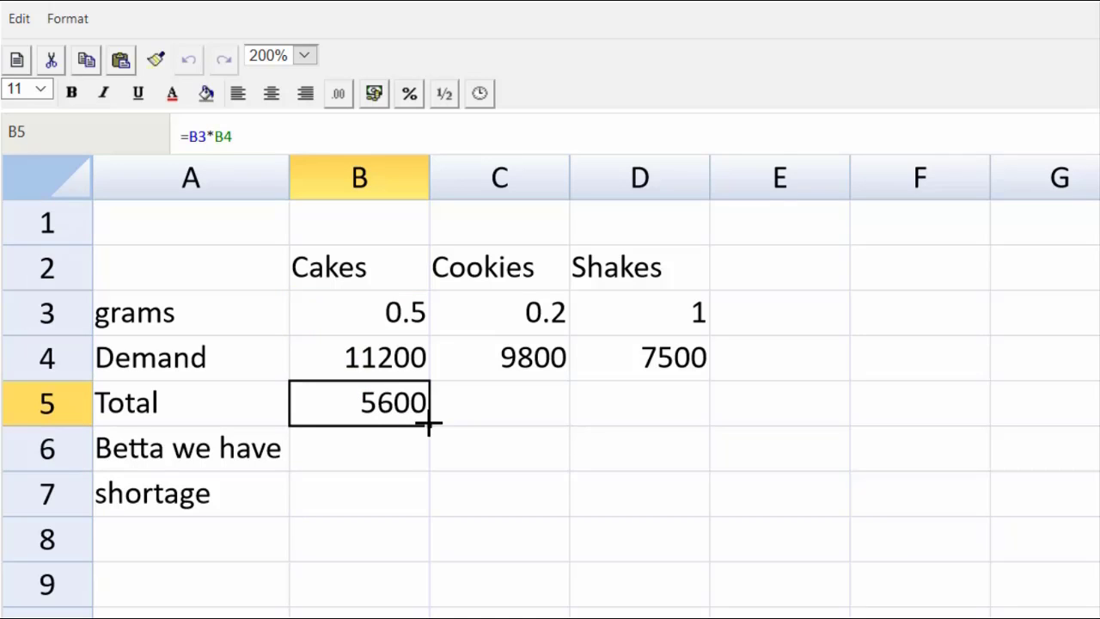
{"action": "left_click_drag", "start_coordinate": [428, 422], "coordinate": [458, 421]}
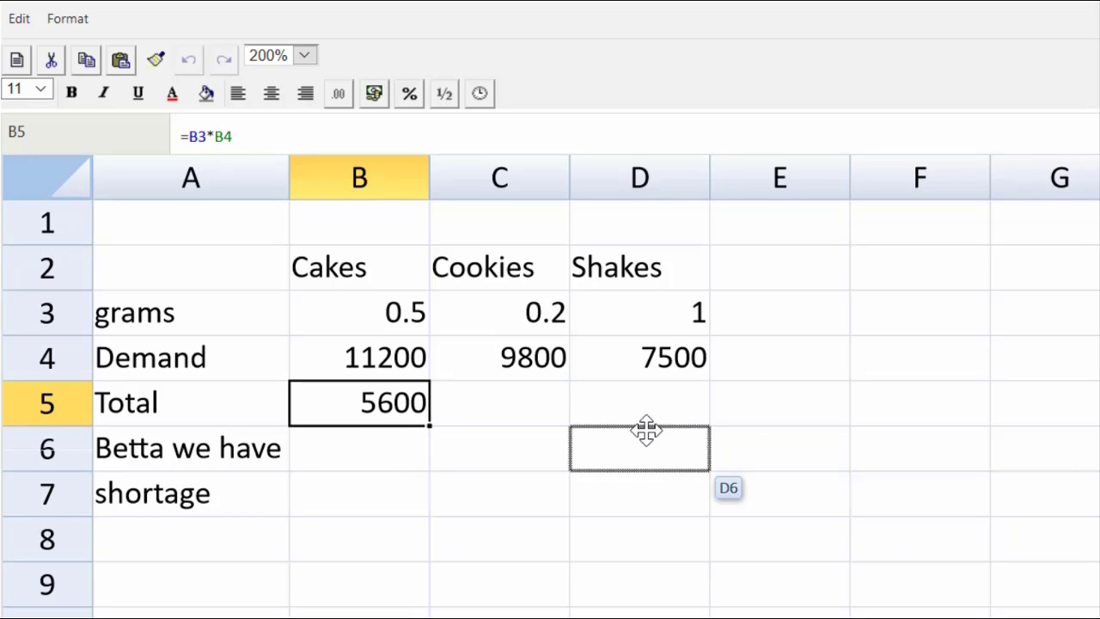
{"action": "left_click_drag", "start_coordinate": [646, 430], "coordinate": [620, 426]}
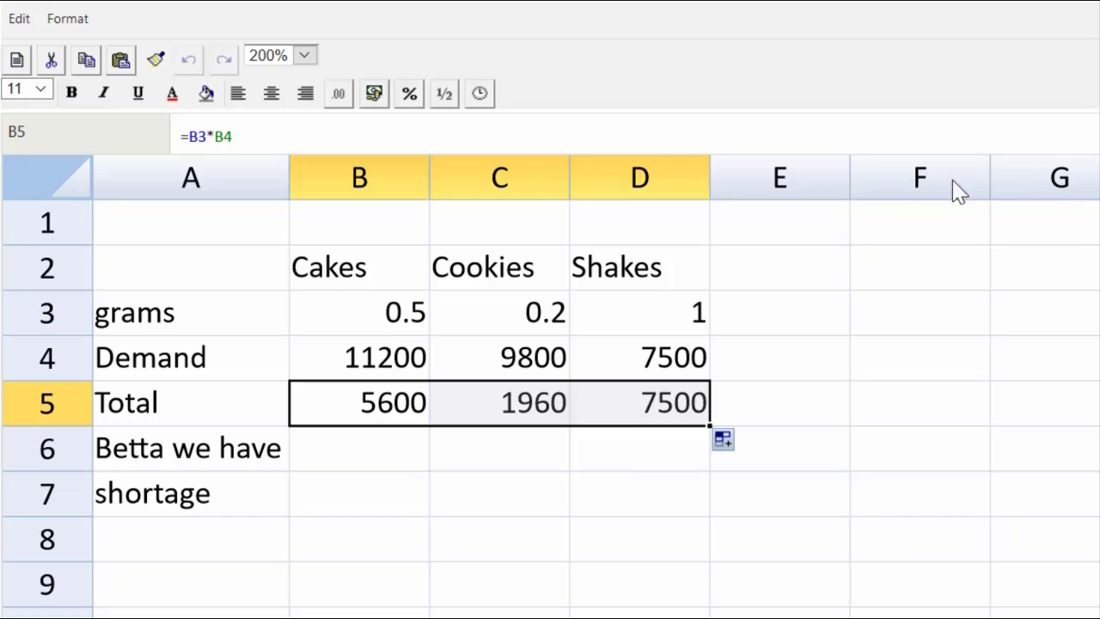
- Head column E 'total' and sum B5:D5 in E5 to get 15060 grams needed
{"action": "left_click", "coordinate": [817, 281]}
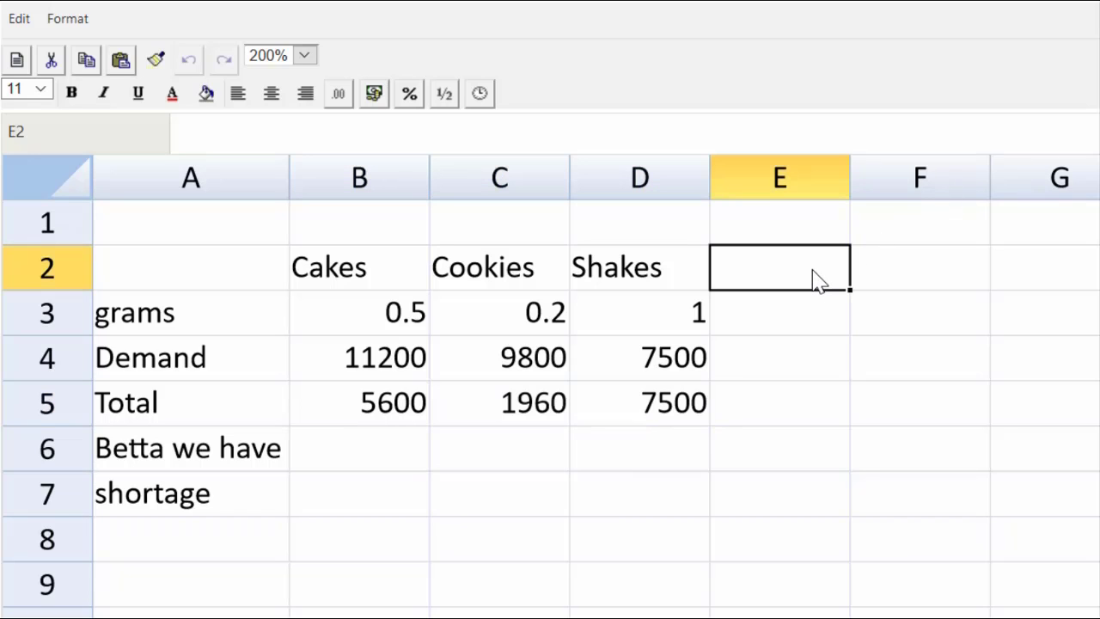
{"action": "type", "text": "total"}
{"action": "key", "text": "Return"}
{"action": "key", "text": "Return"}
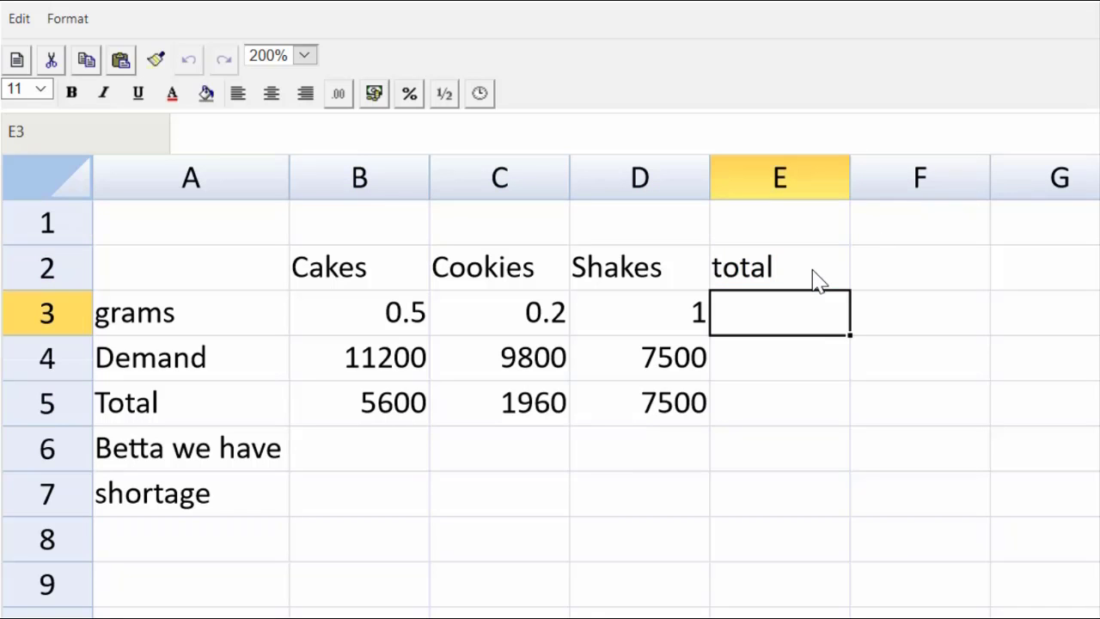
{"action": "key", "text": "Return"}
{"action": "type", "text": "="}
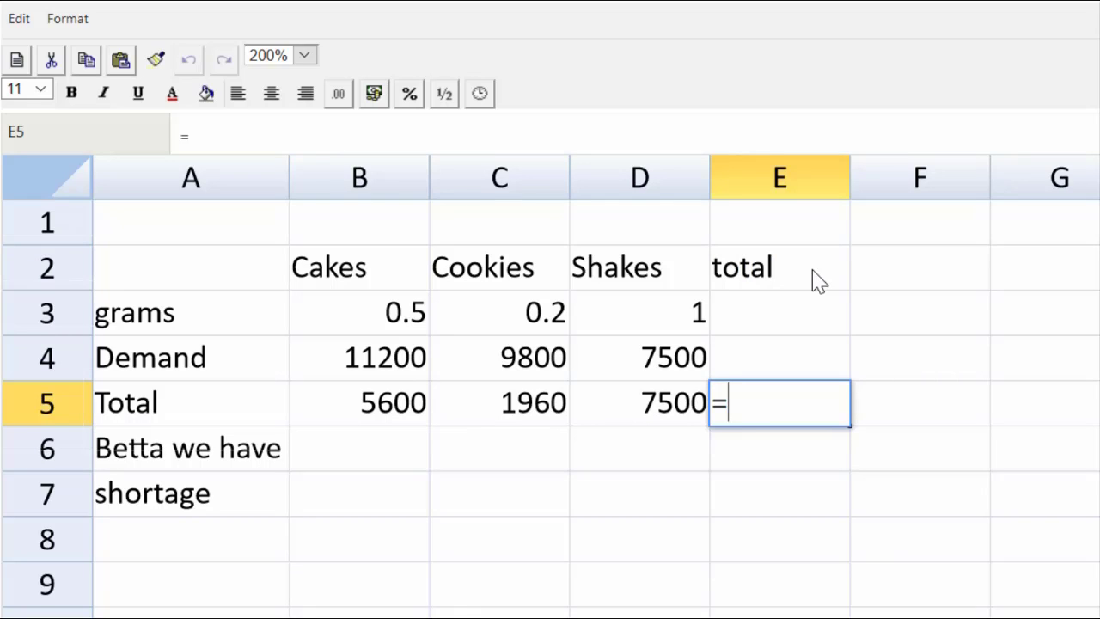
{"action": "type", "text": "sum("}
{"action": "left_click_drag", "start_coordinate": [382, 406], "coordinate": [606, 404]}
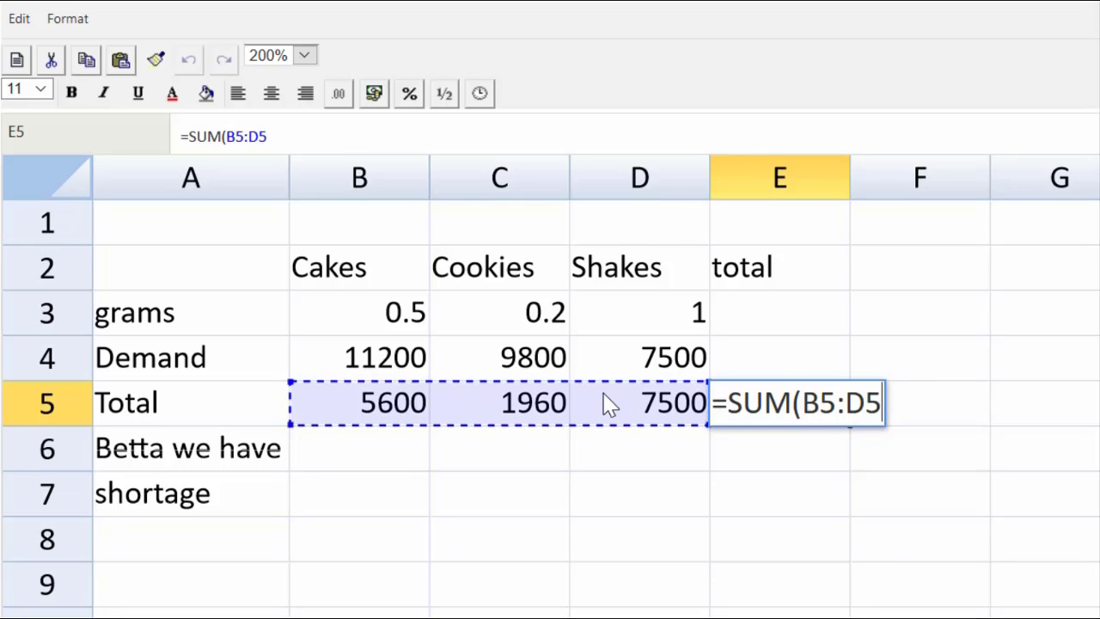
{"action": "type", "text": ")"}
{"action": "key", "text": "Return"}
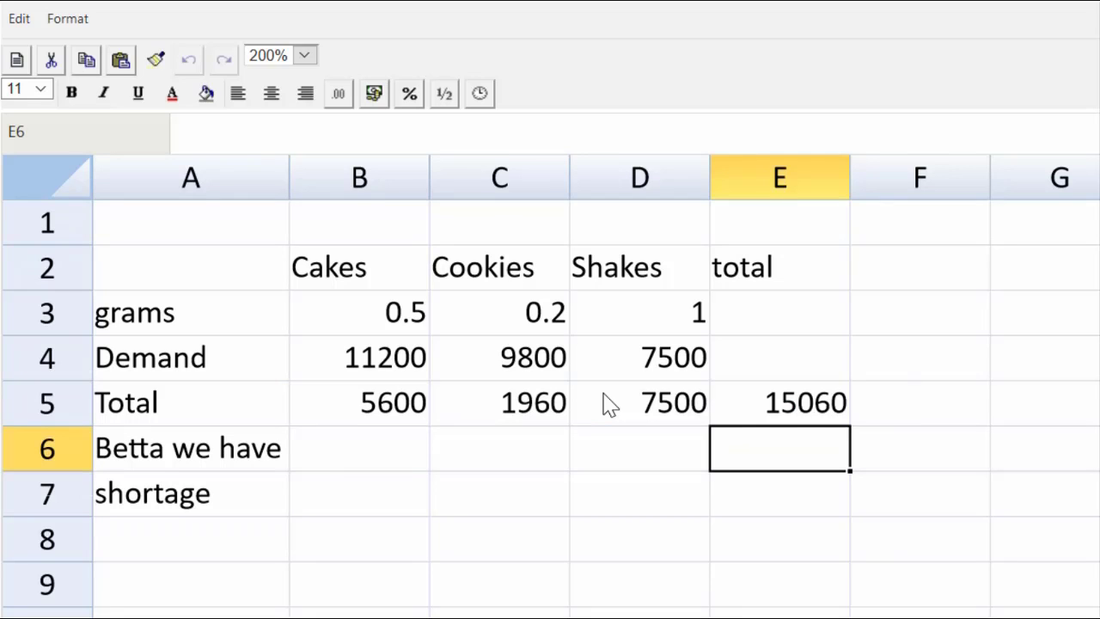
- Enter 12000 Betta available in E6 and the shortage =E5-E6 (3060) in E7
{"action": "type", "text": "12000"}
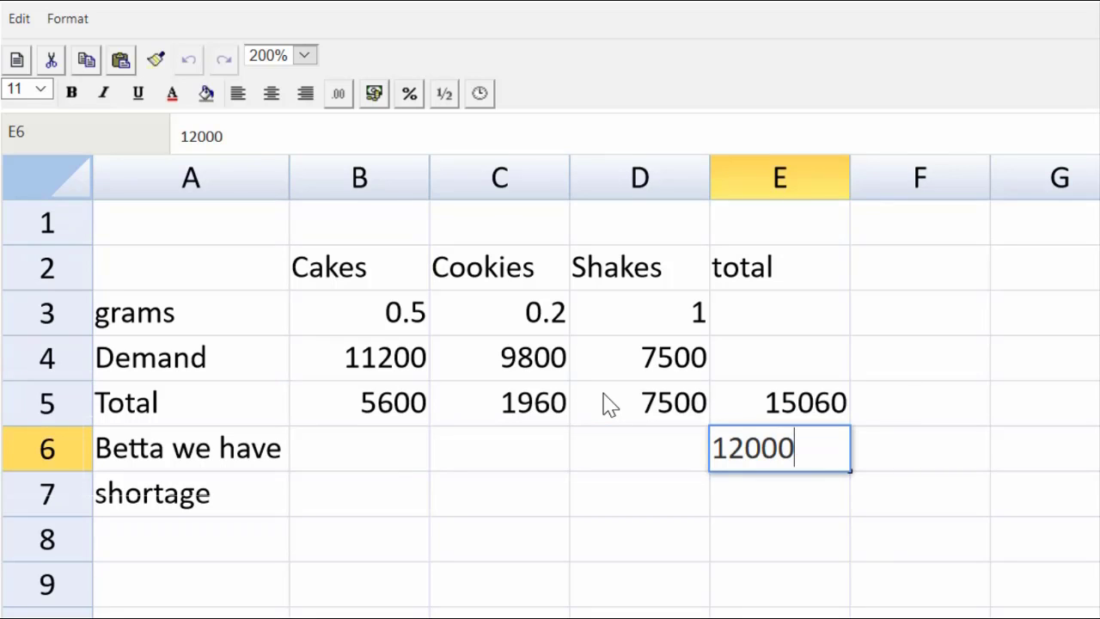
{"action": "key", "text": "Return"}
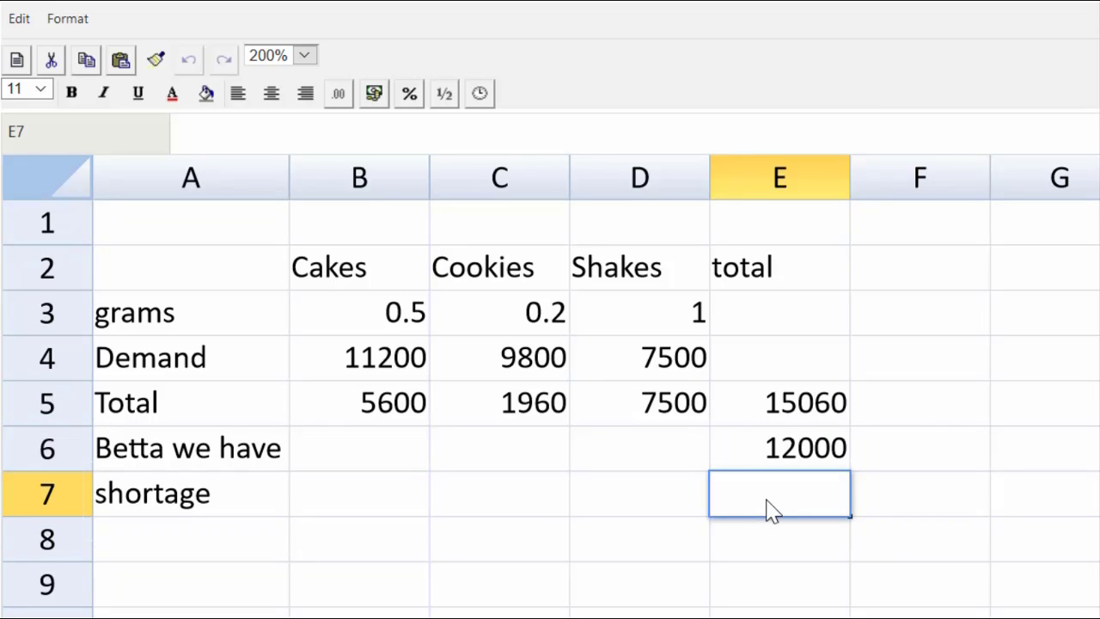
{"action": "type", "text": "="}
{"action": "left_click", "coordinate": [787, 407]}
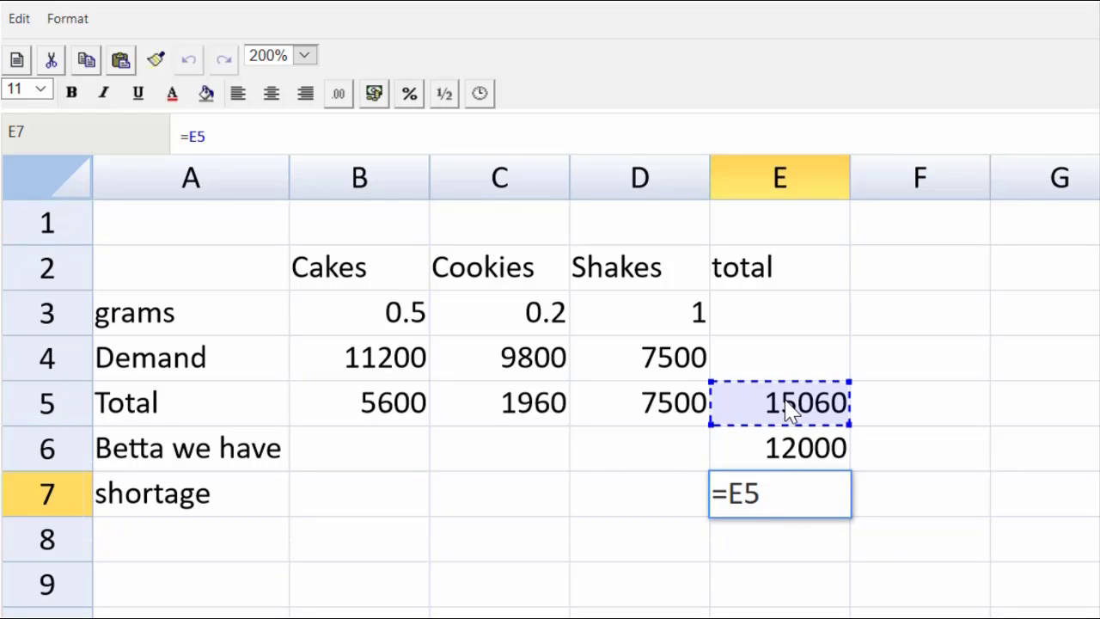
{"action": "type", "text": "-"}
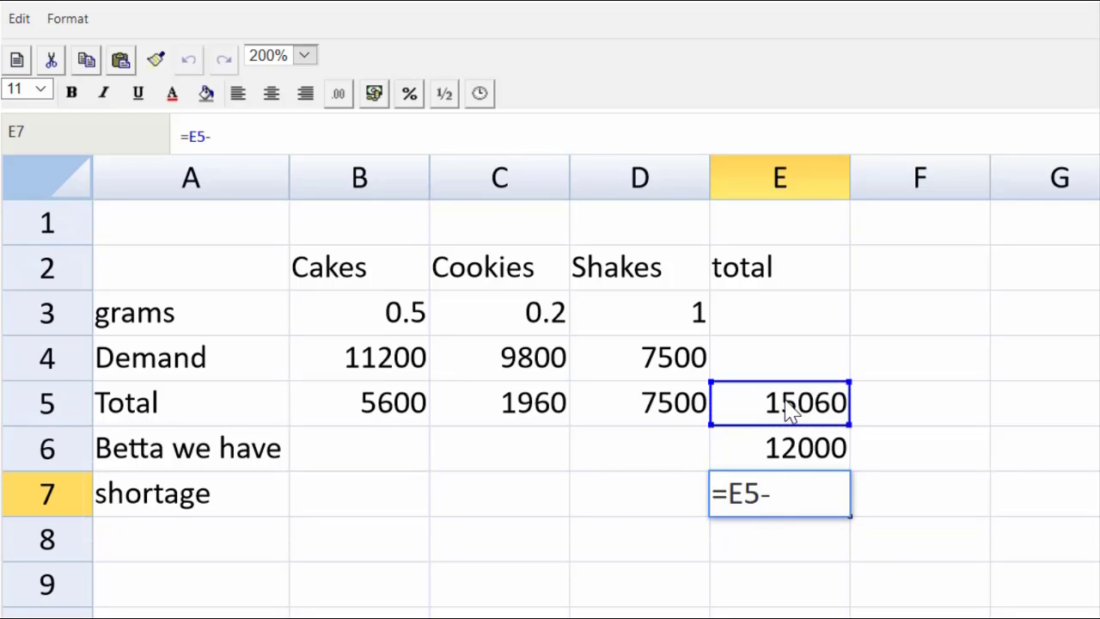
{"action": "left_click", "coordinate": [799, 453]}
{"action": "key", "text": "Return"}
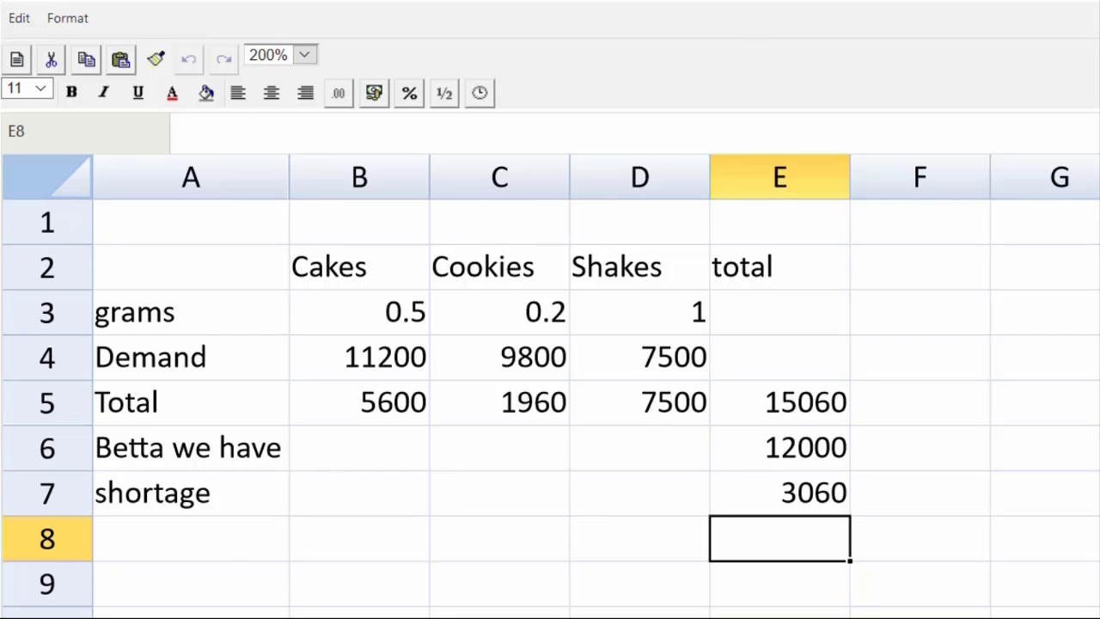
- Type the heading 'Production Plan' in A9
{"action": "scroll", "coordinate": [764, 474], "scroll_direction": "down", "scroll_amount": 5}
{"action": "left_click", "coordinate": [209, 360]}
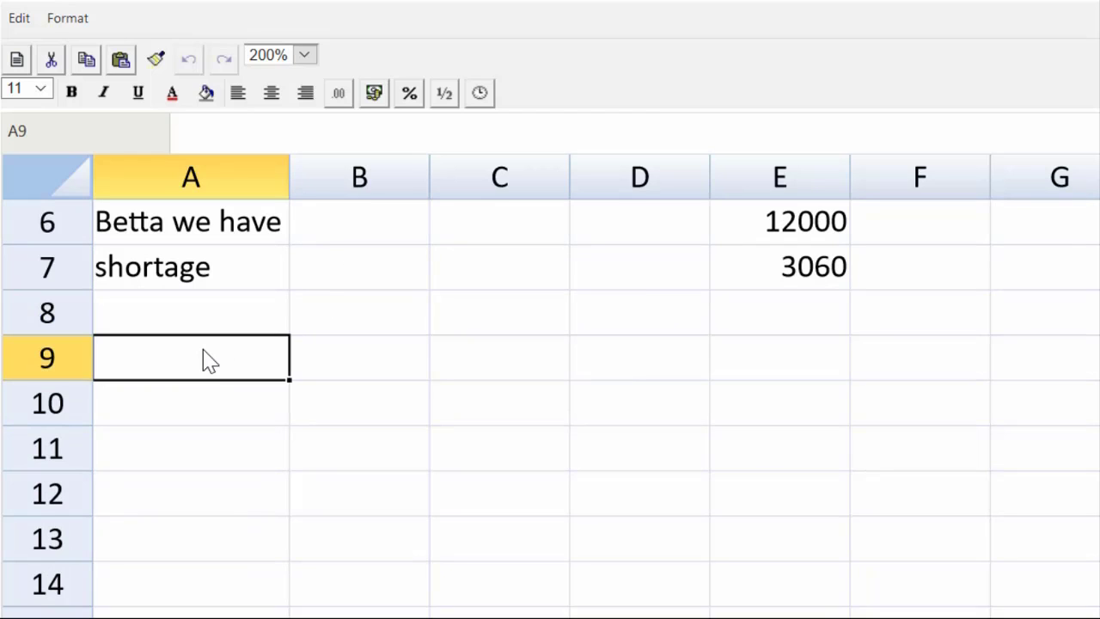
{"action": "type", "text": "Production Plan"}
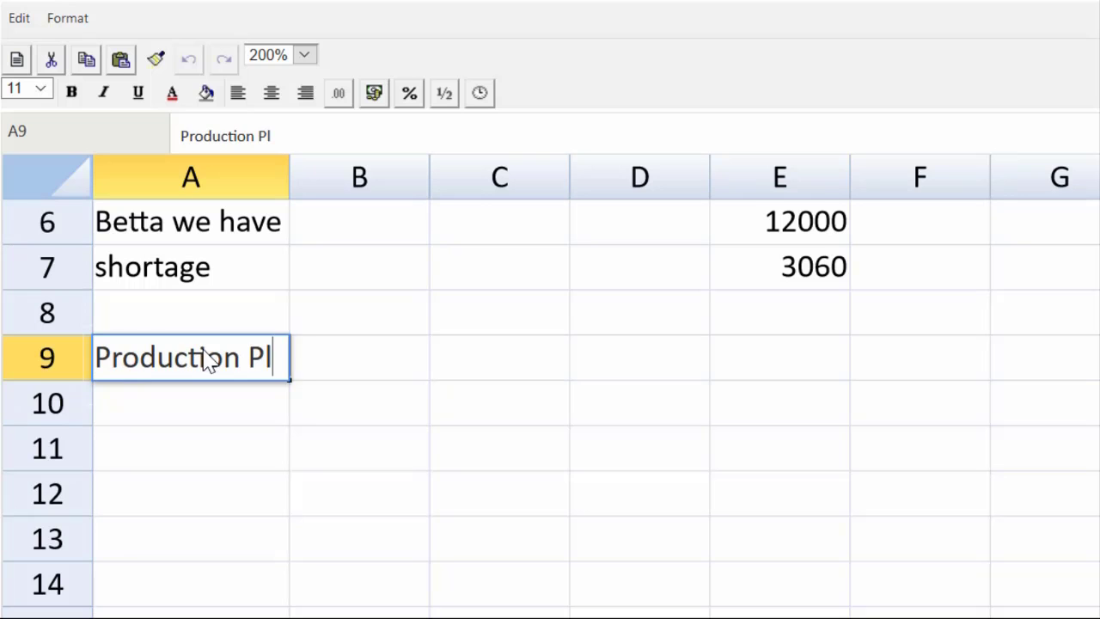
- At 100% zoom, copy the Cakes, Cookies, Shakes headings from B2:D2 into B9:D9
{"action": "left_click", "coordinate": [304, 56]}
{"action": "left_click", "coordinate": [274, 156]}
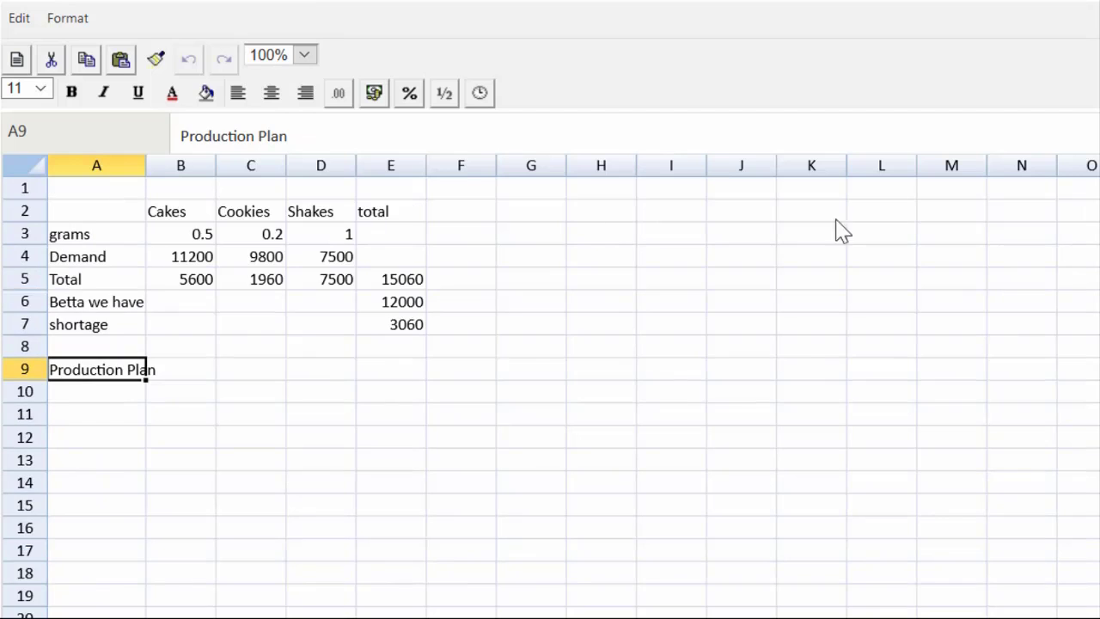
{"action": "left_click_drag", "start_coordinate": [180, 215], "coordinate": [307, 217]}
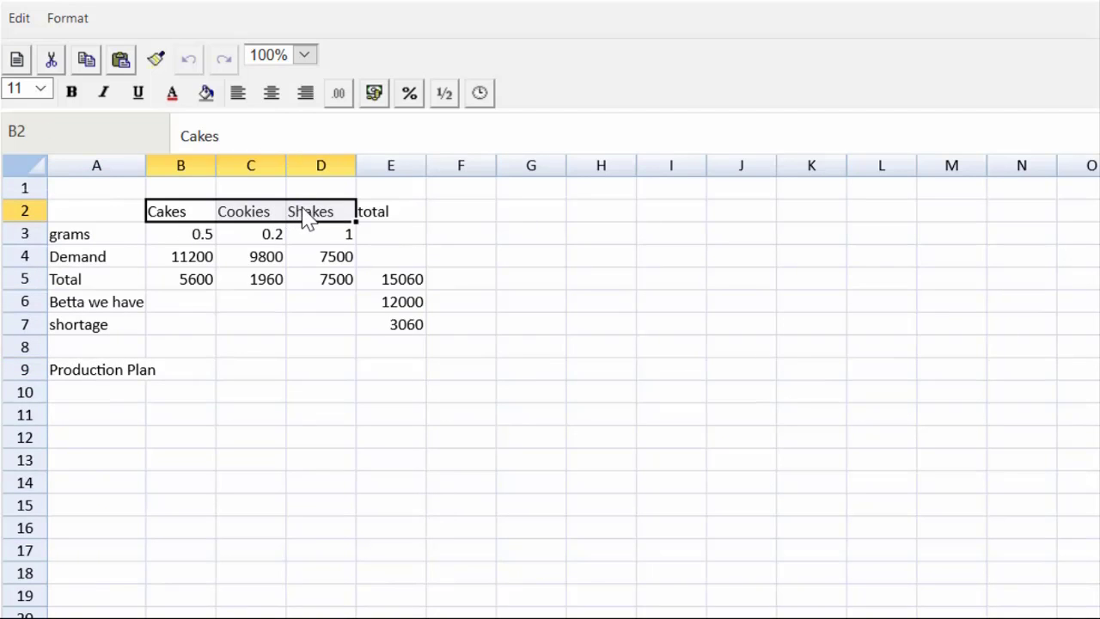
{"action": "key", "text": "ctrl+c"}
{"action": "left_click", "coordinate": [198, 369]}
{"action": "key", "text": "ctrl+v"}
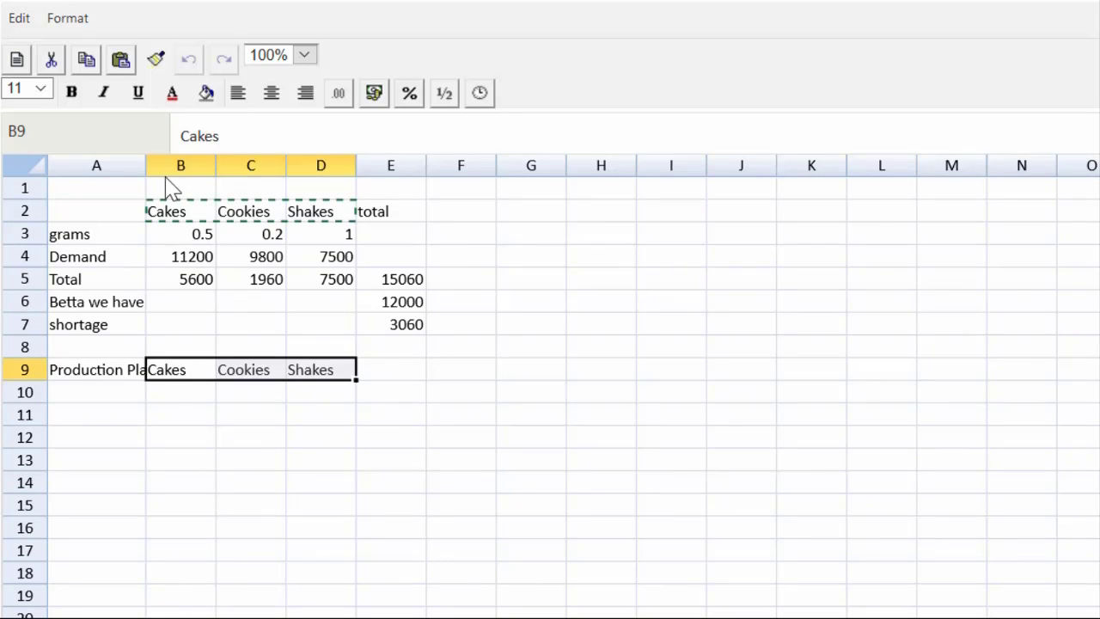
- Autofit column A to fit 'Production Plan' and zoom back to 200%
{"action": "double_click", "coordinate": [147, 165]}
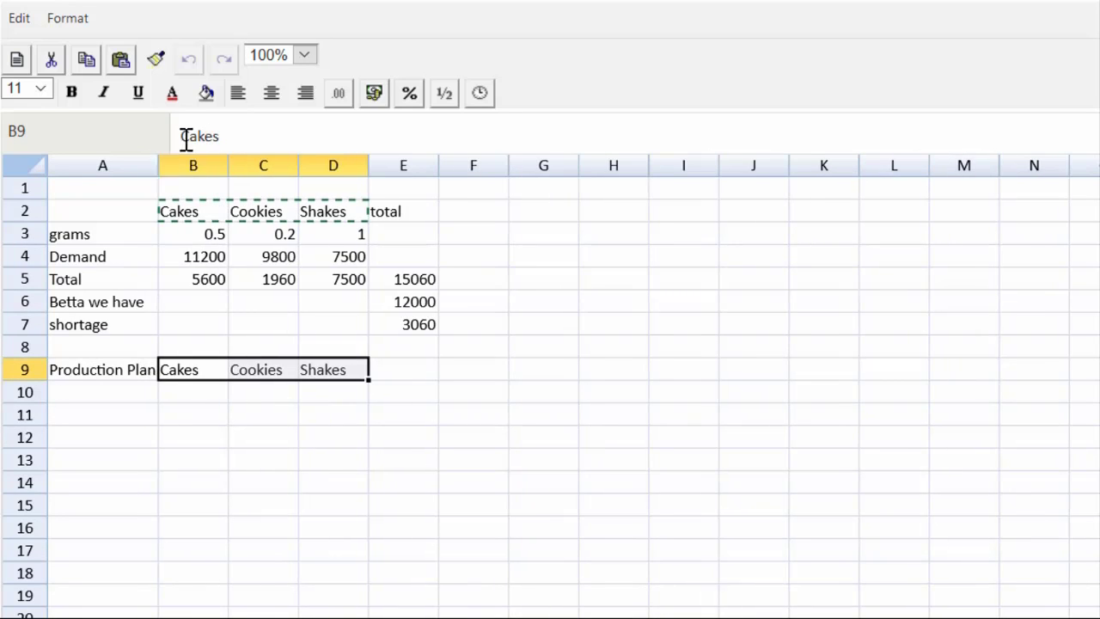
{"action": "left_click", "coordinate": [305, 55]}
{"action": "left_click", "coordinate": [271, 182]}
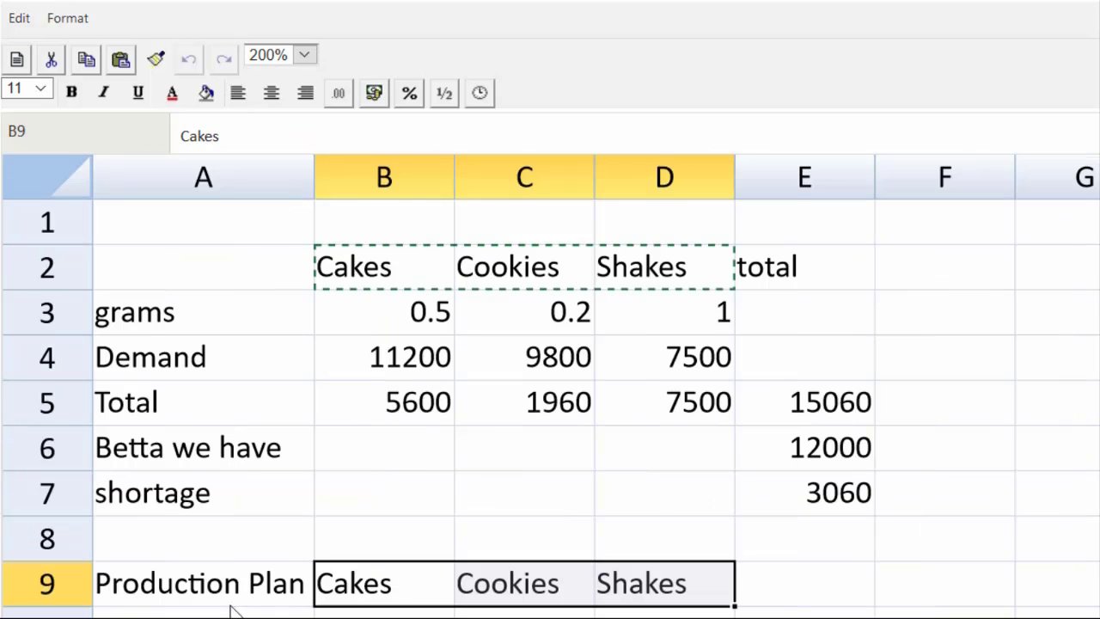
{"action": "scroll", "coordinate": [550, 386], "scroll_direction": "down", "scroll_amount": 3}
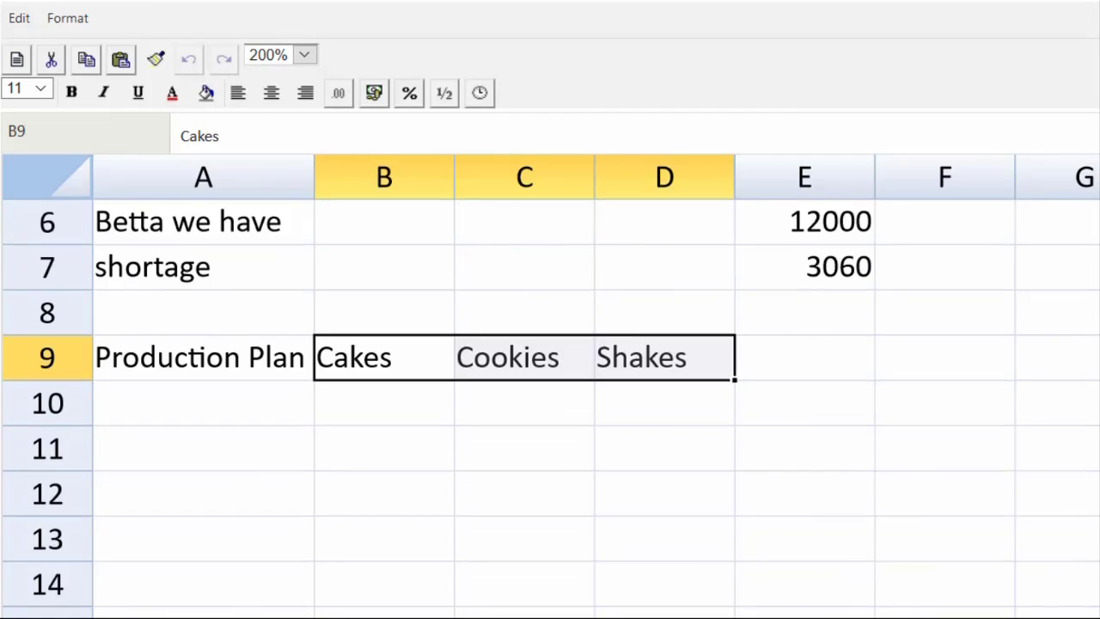
- Label A10:A13 as Contr., Grams, Contr/gram and Rank
{"action": "left_click", "coordinate": [288, 320]}
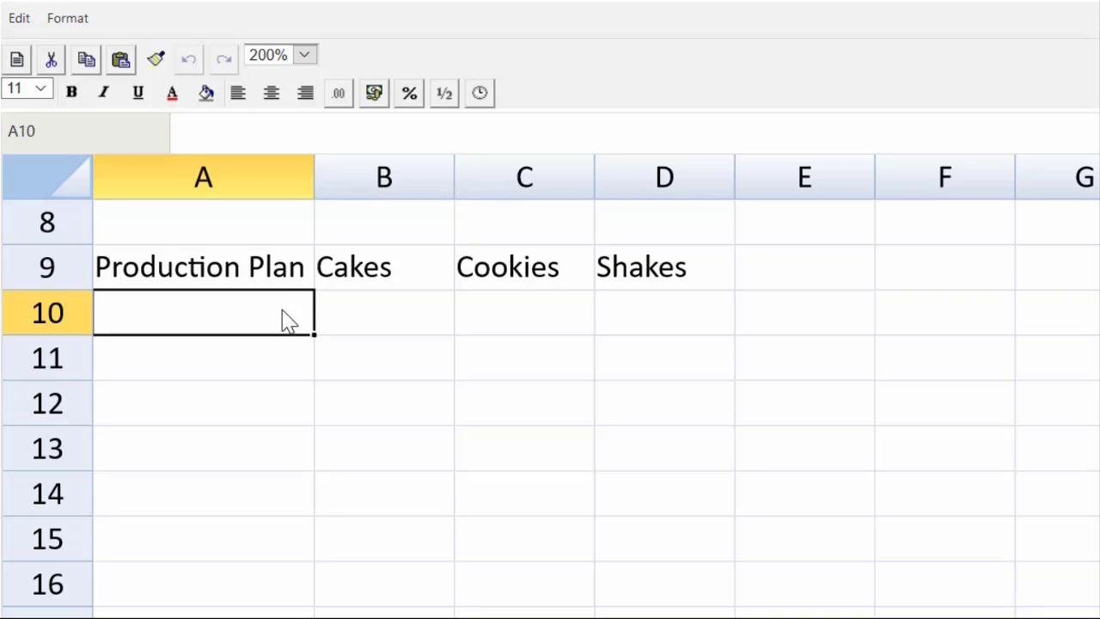
{"action": "type", "text": "Contr"}
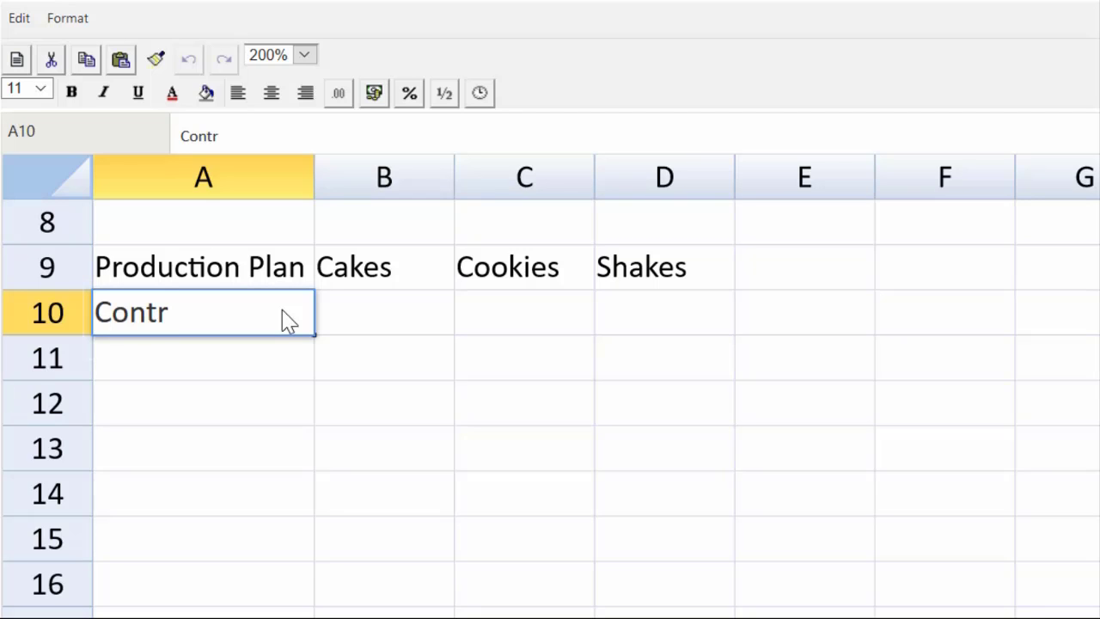
{"action": "type", "text": "."}
{"action": "key", "text": "Return"}
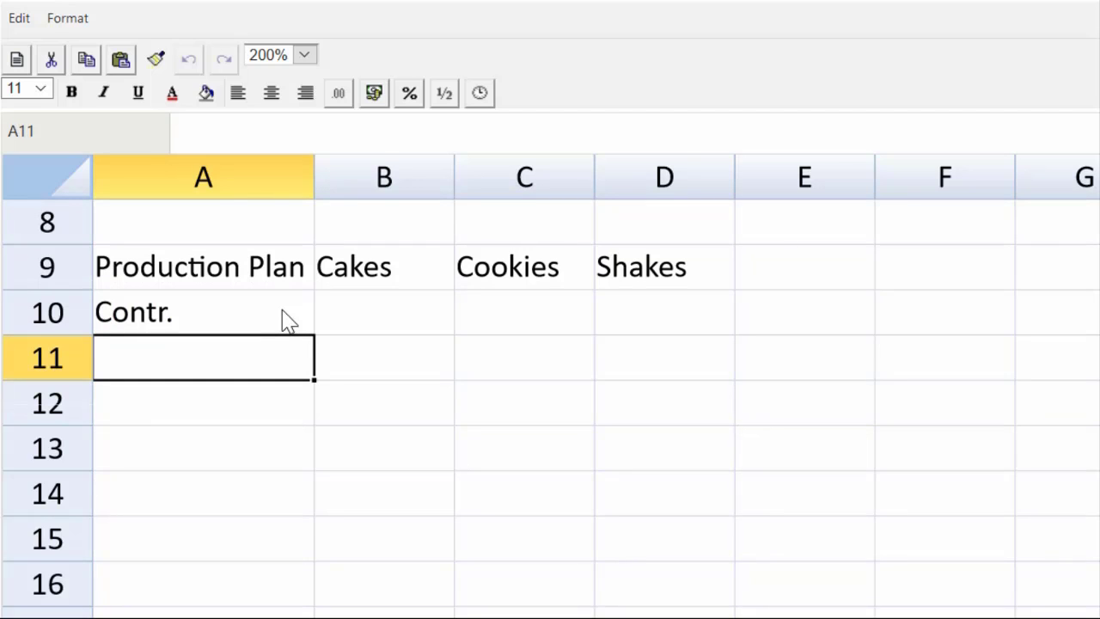
{"action": "type", "text": "Grams"}
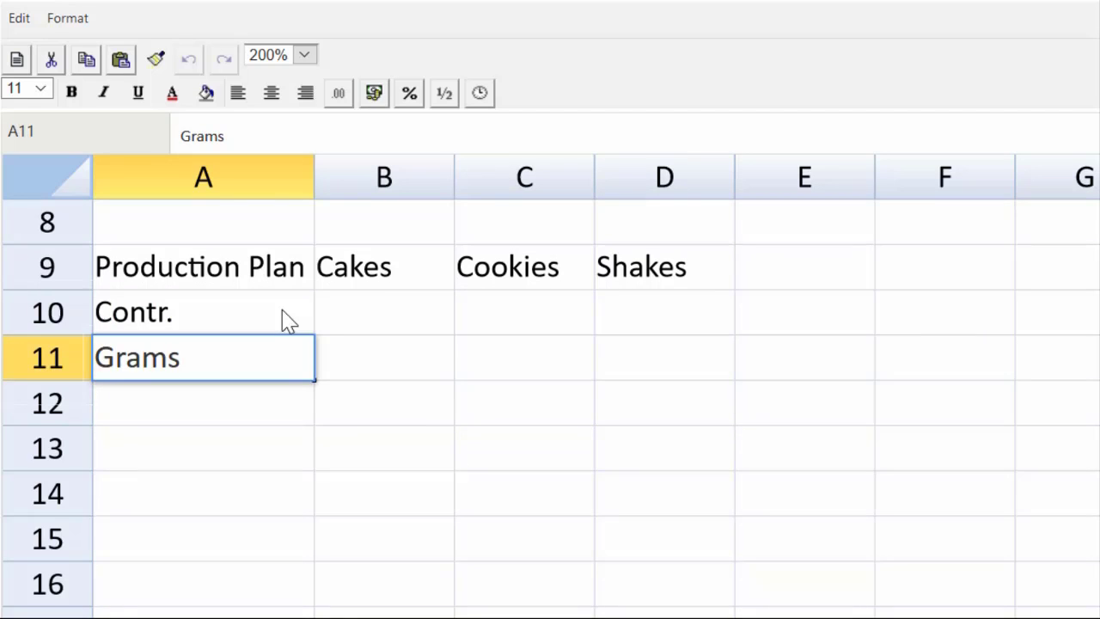
{"action": "key", "text": "Return"}
{"action": "type", "text": "Contr"}
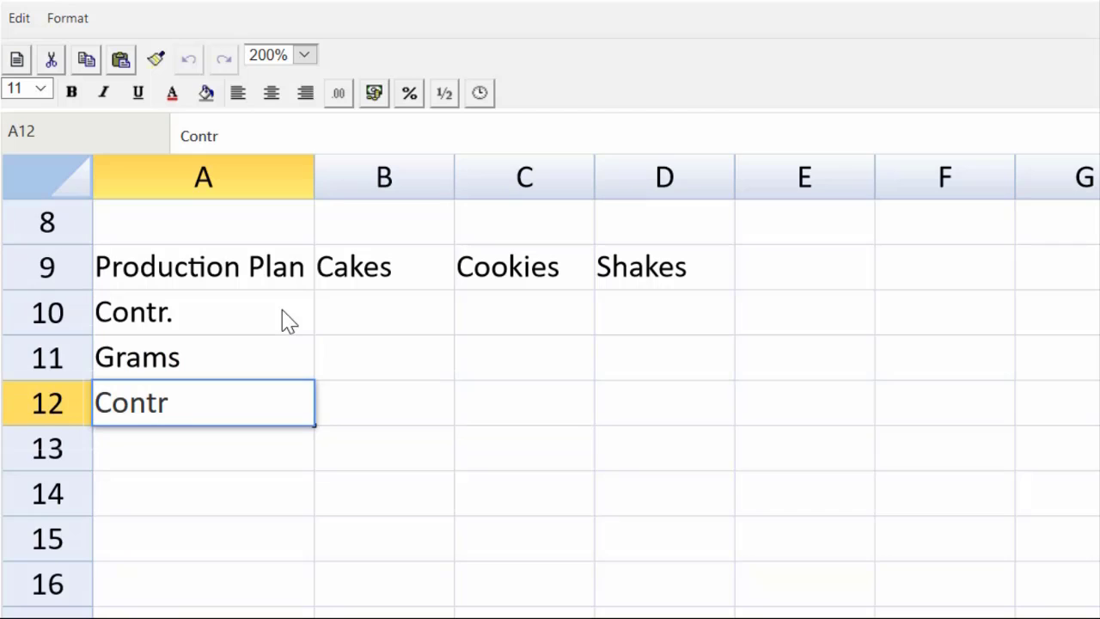
{"action": "type", "text": "/gram"}
{"action": "key", "text": "Return"}
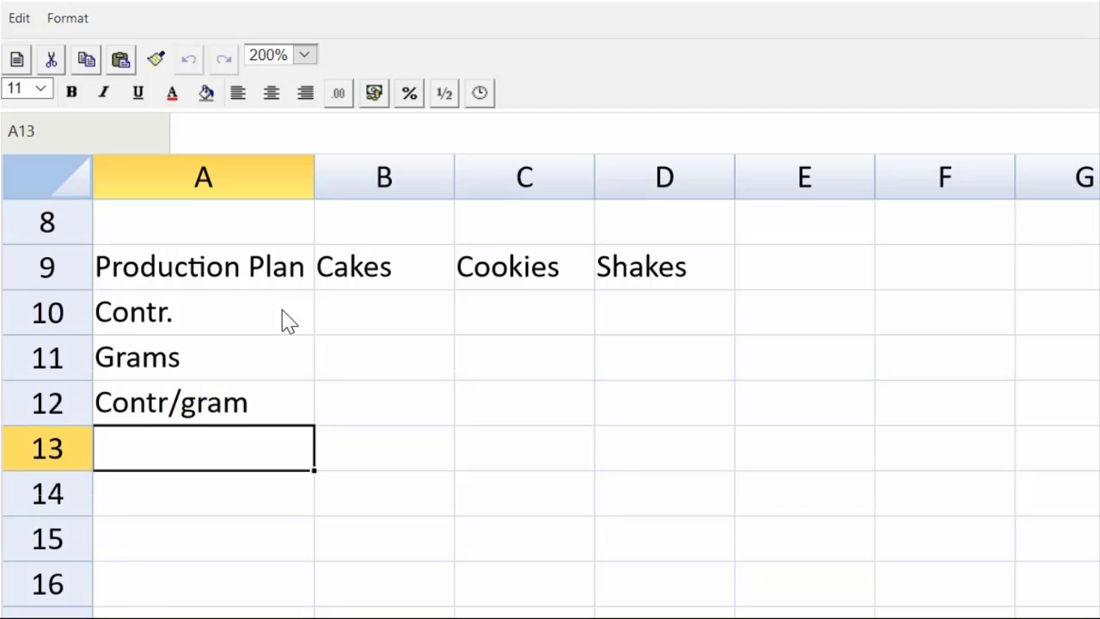
{"action": "type", "text": "RAnk"}
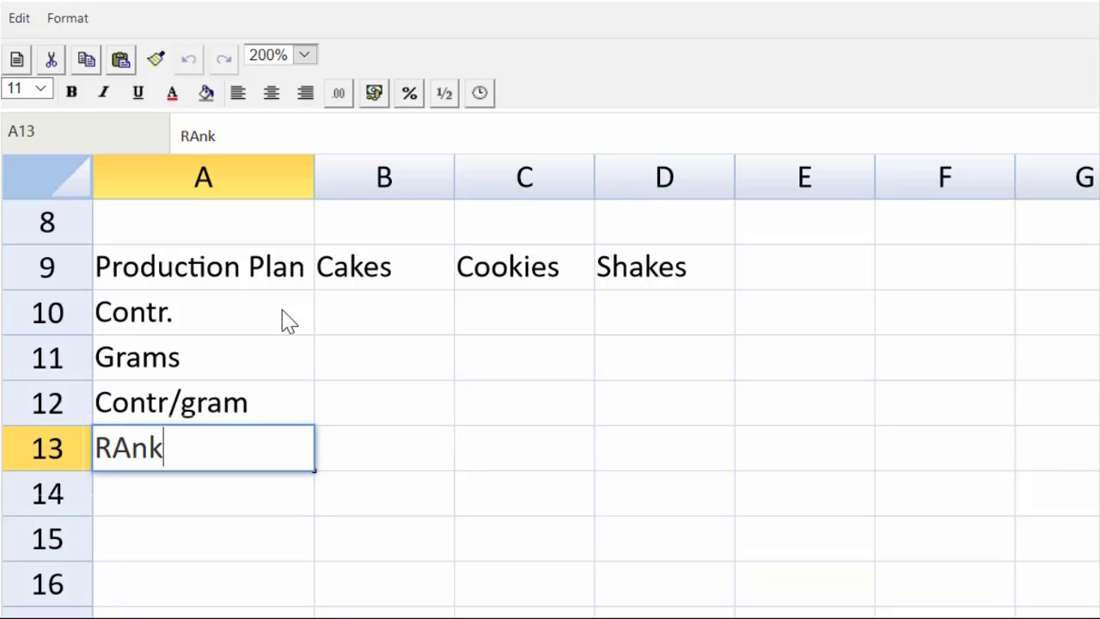
{"action": "key", "text": "BackSpace"}
{"action": "key", "text": "BackSpace"}
{"action": "key", "text": "BackSpace"}
{"action": "type", "text": "ank"}
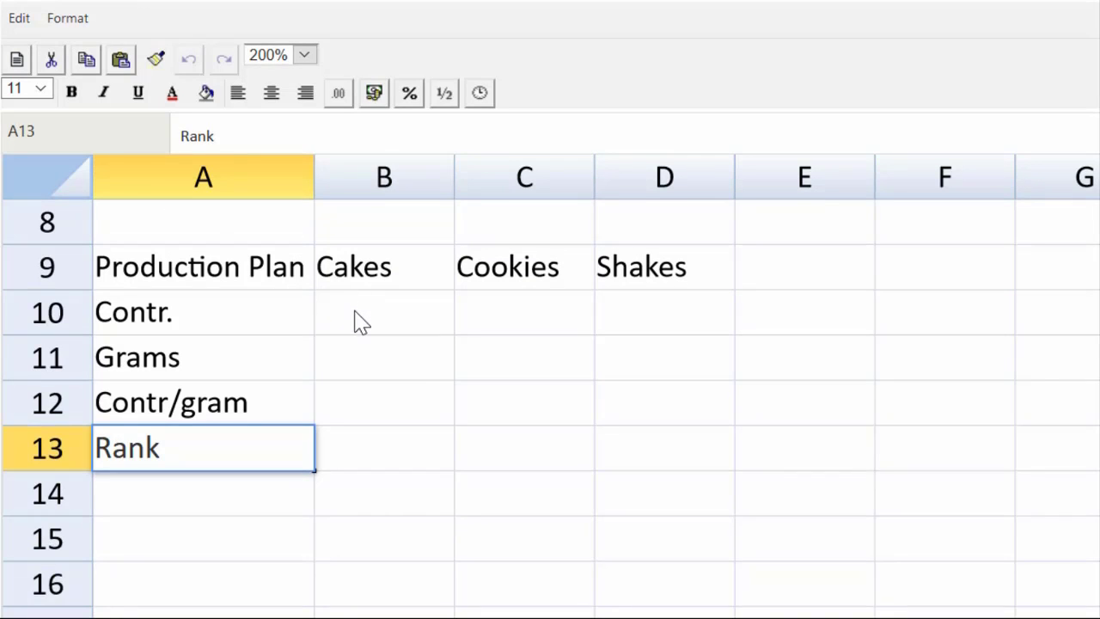
- Enter contributions 2.6, 1.75 and 1.2 in B10:D10
{"action": "left_click", "coordinate": [359, 423]}
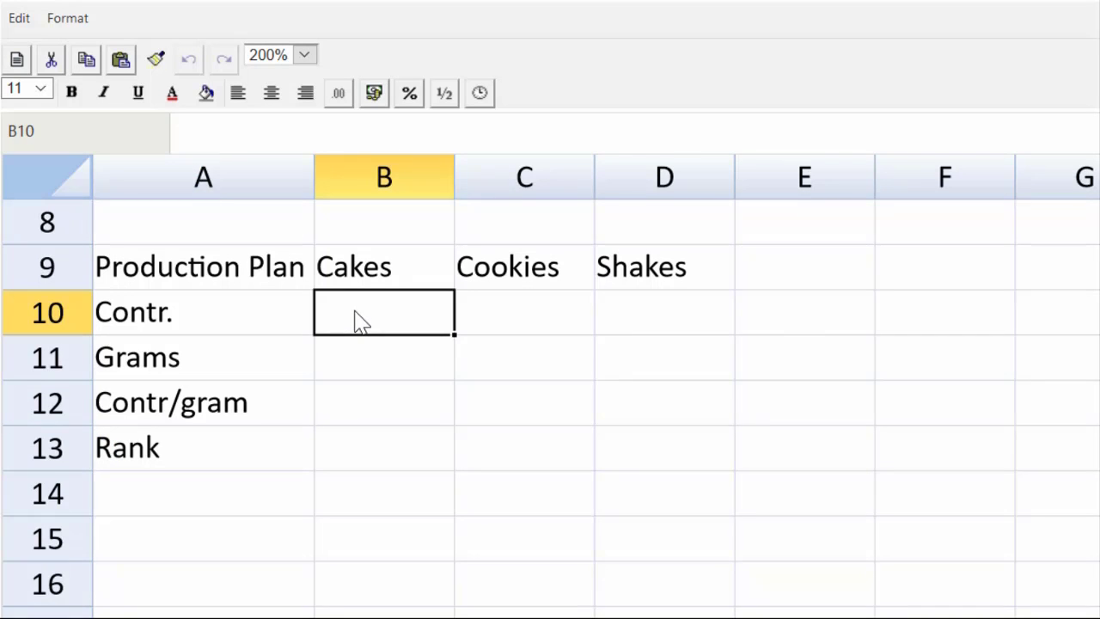
{"action": "type", "text": "2.6"}
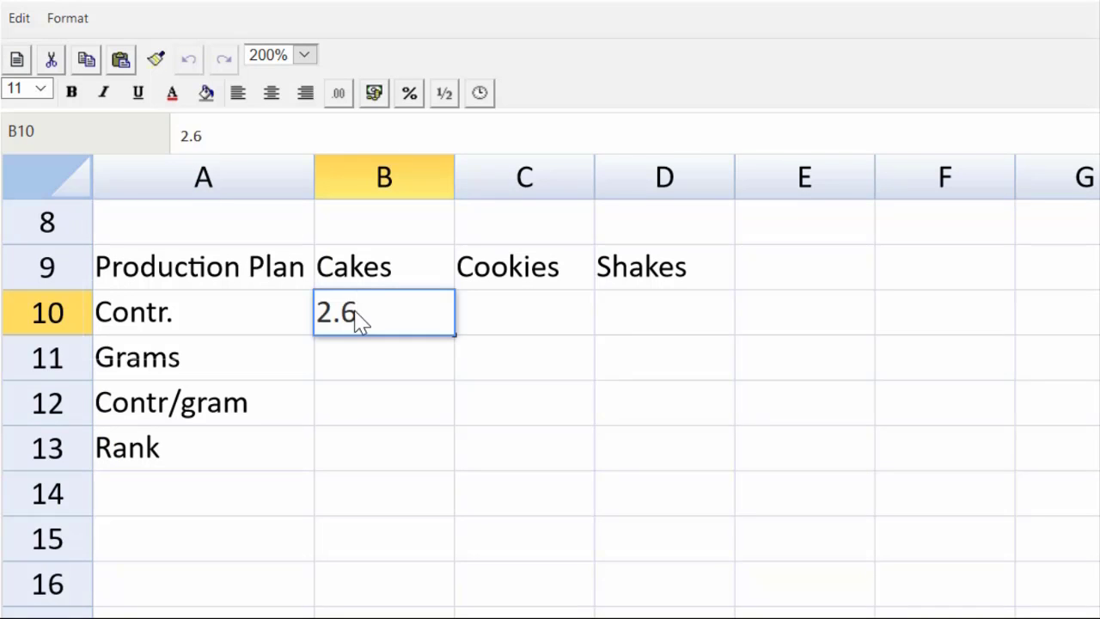
{"action": "key", "text": "Tab"}
{"action": "type", "text": "1"}
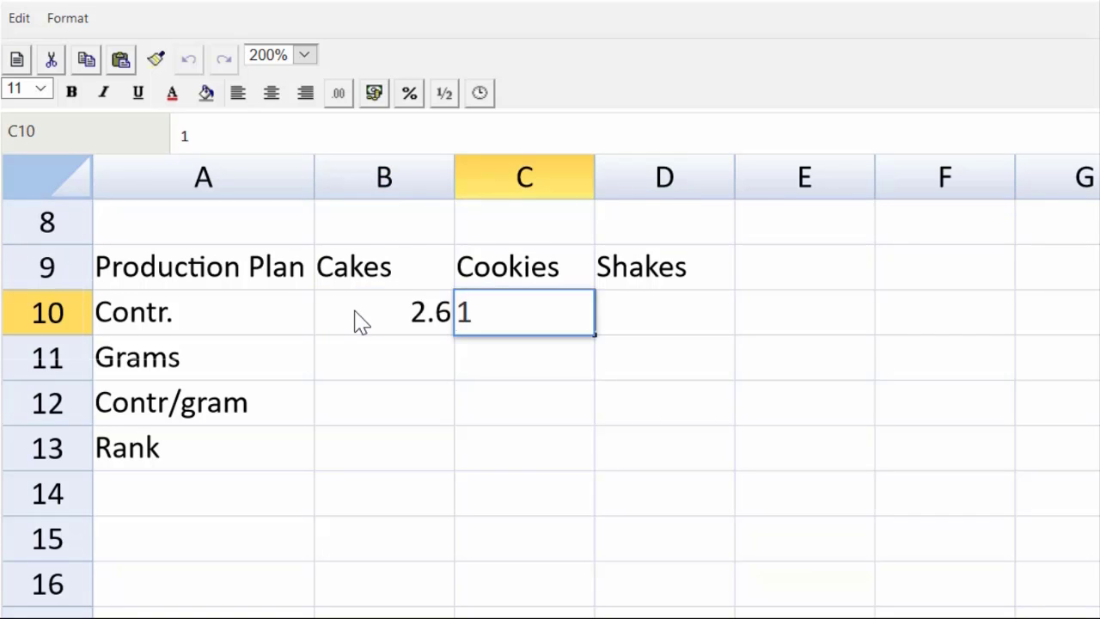
{"action": "type", "text": ".75"}
{"action": "key", "text": "Tab"}
{"action": "type", "text": "1.2"}
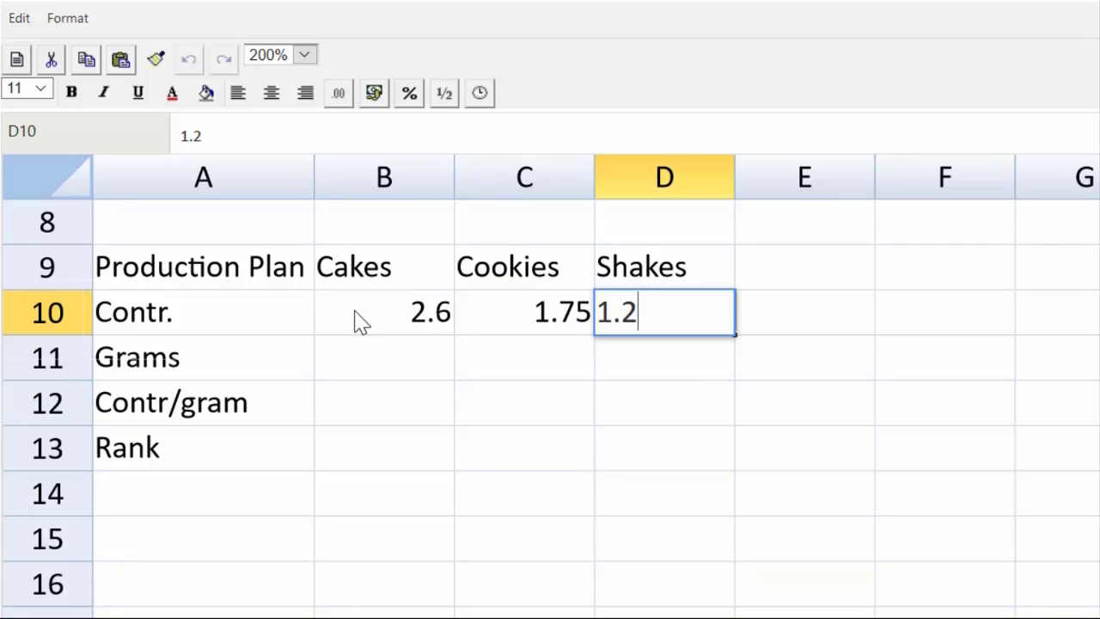
{"action": "key", "text": "Return"}
- Link B11 to B3 with =B3 and fill across to D11, showing 0.5, 0.2, 1
{"action": "key", "text": "Left"}
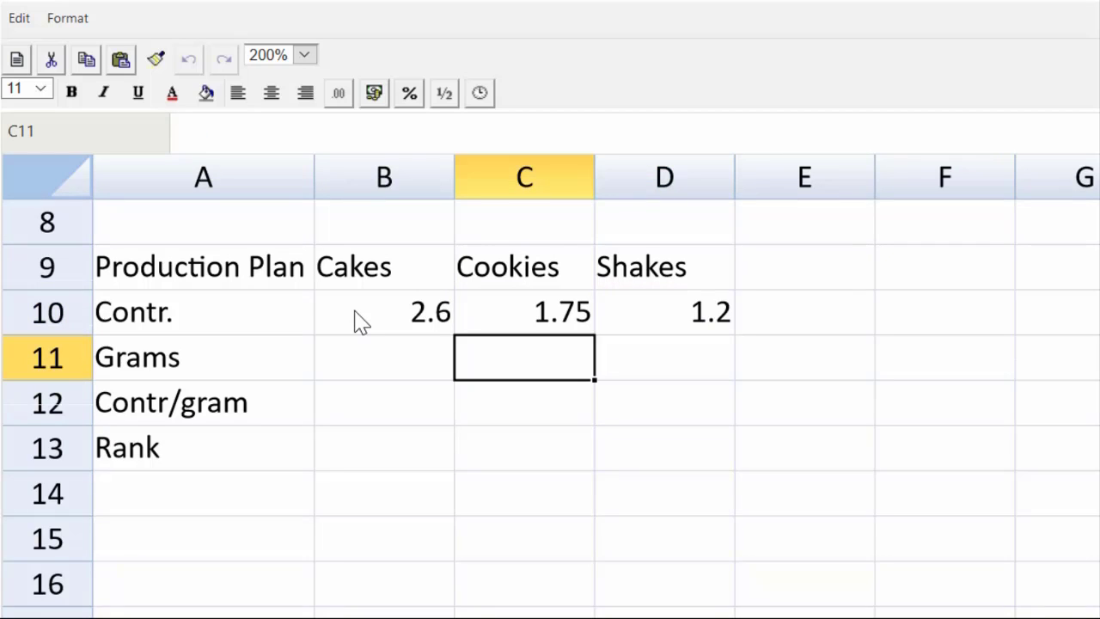
{"action": "key", "text": "Left"}
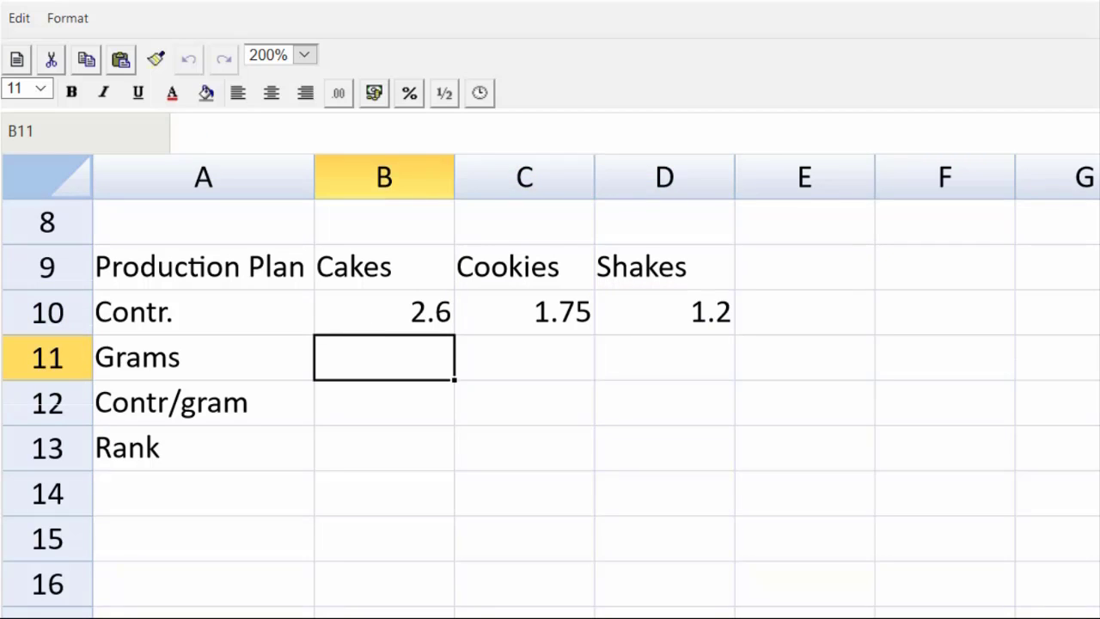
{"action": "scroll", "coordinate": [550, 386], "scroll_direction": "up", "scroll_amount": 5}
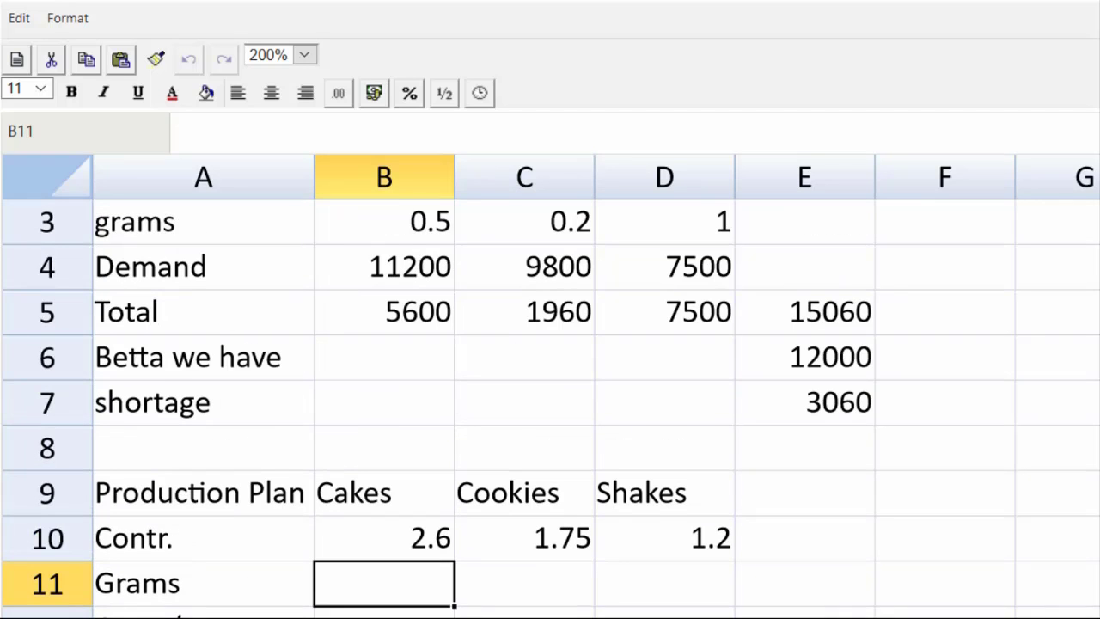
{"action": "type", "text": "="}
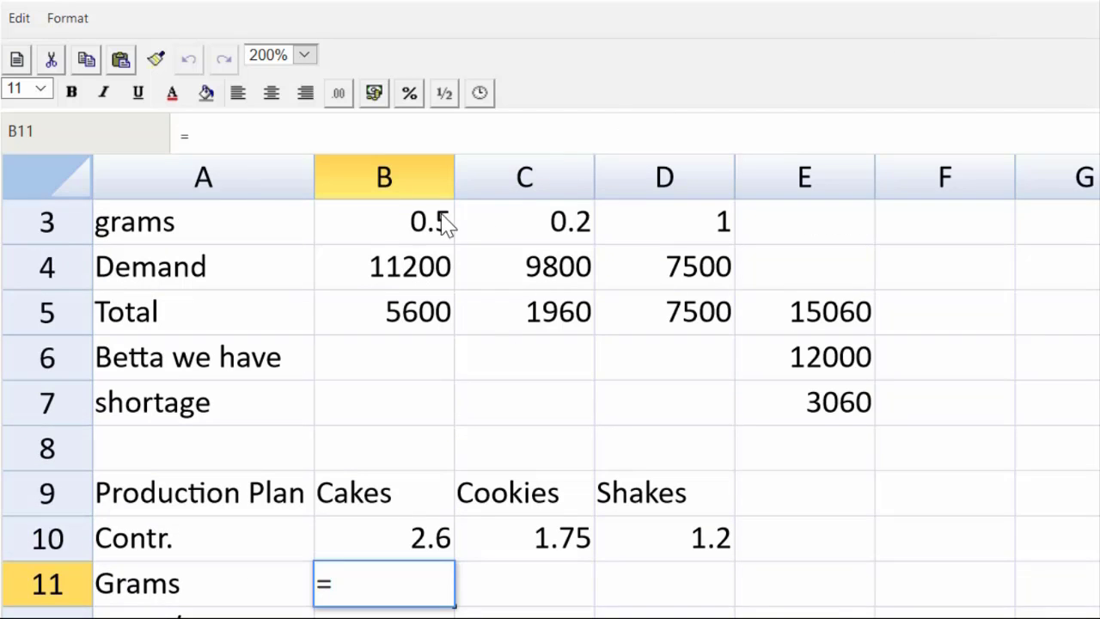
{"action": "left_click", "coordinate": [416, 229]}
{"action": "key", "text": "Return"}
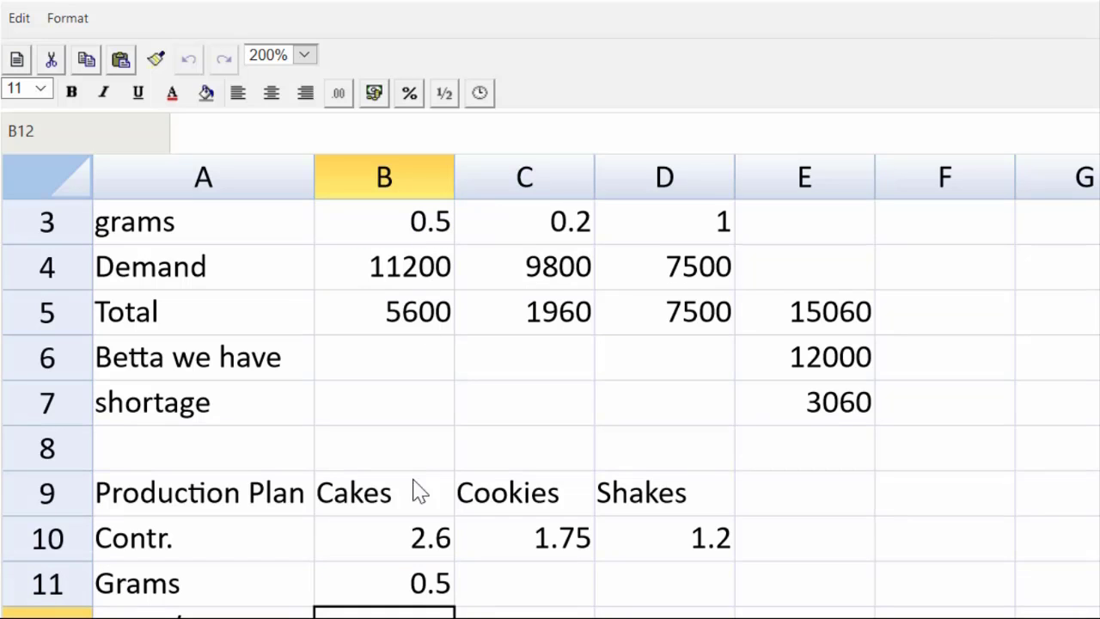
{"action": "left_click", "coordinate": [430, 584]}
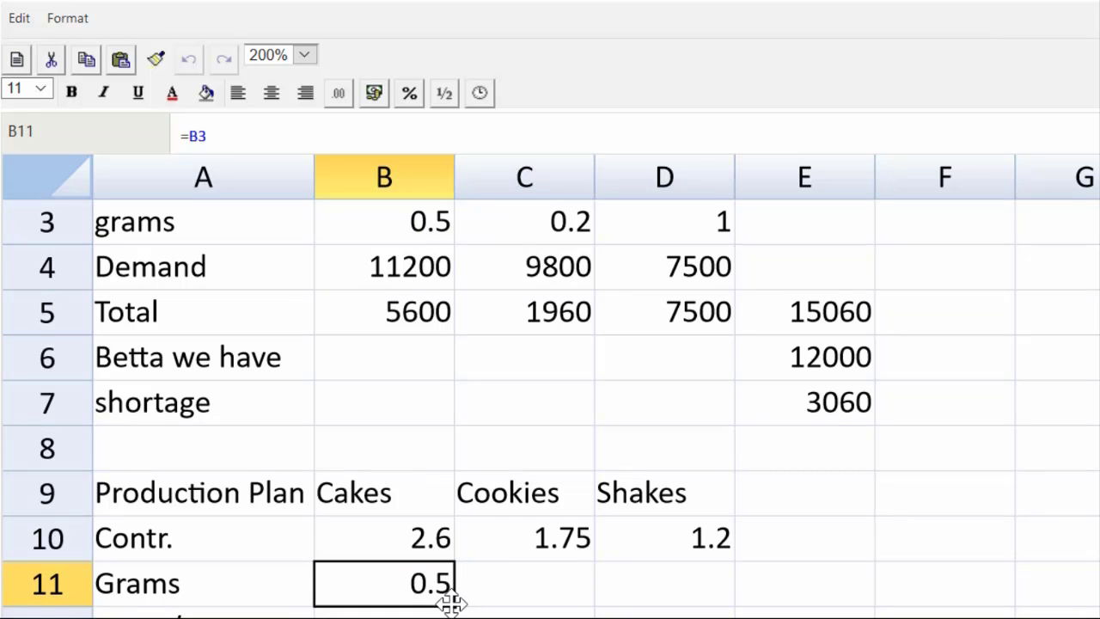
{"action": "scroll", "coordinate": [702, 530], "scroll_direction": "down", "scroll_amount": 1}
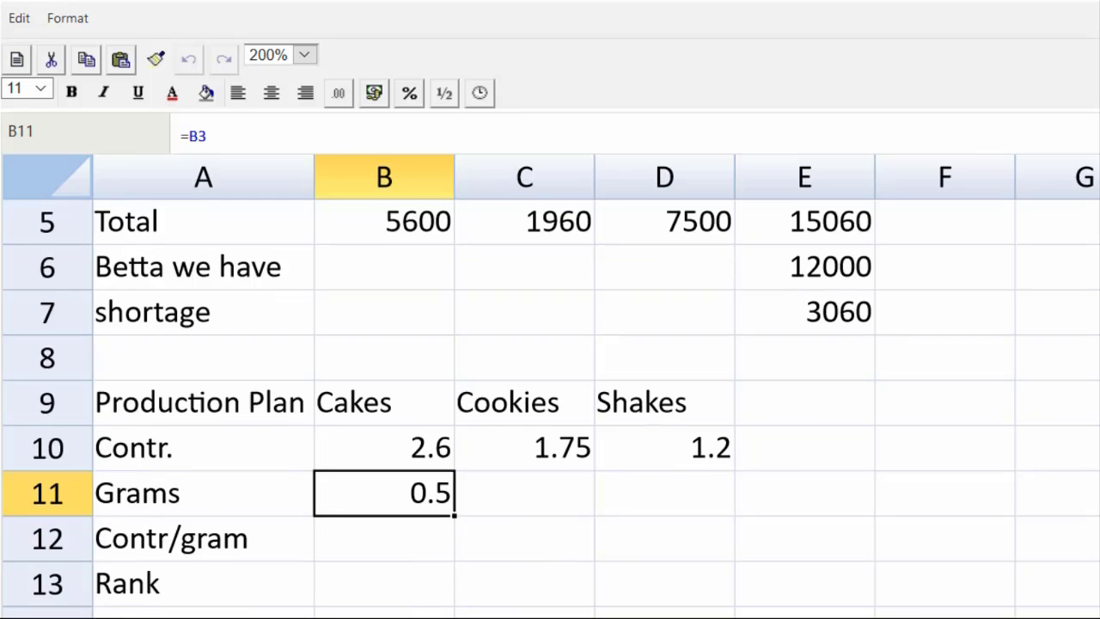
{"action": "left_click_drag", "start_coordinate": [454, 515], "coordinate": [635, 514]}
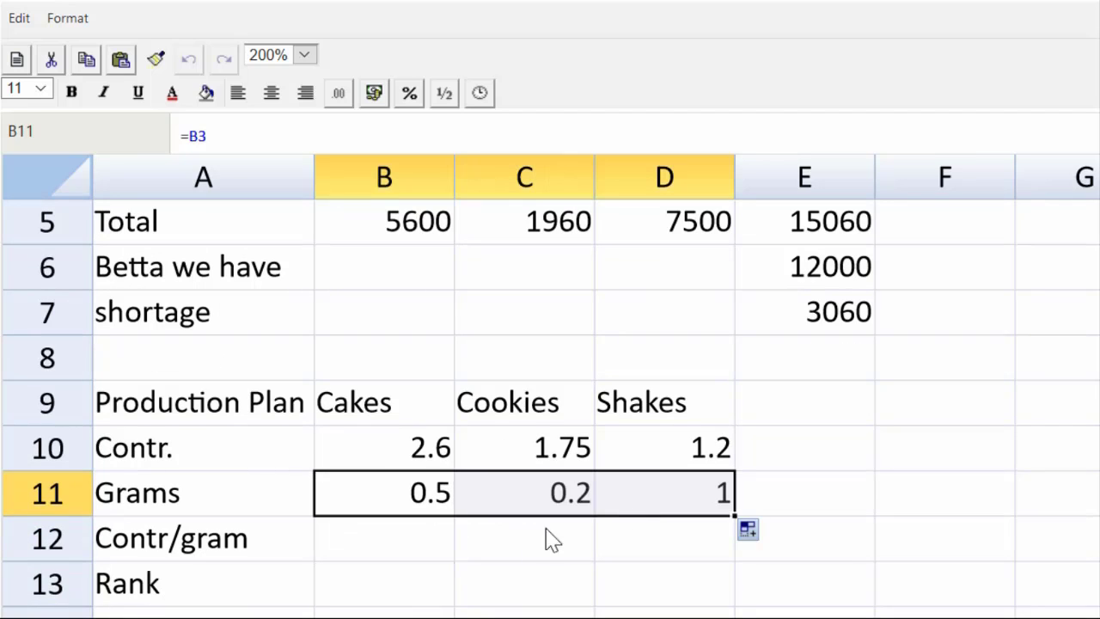
- Enter =B10/B11 in B12 and fill to D12, giving 5.2, 8.75 and 1.2
{"action": "left_click", "coordinate": [366, 541]}
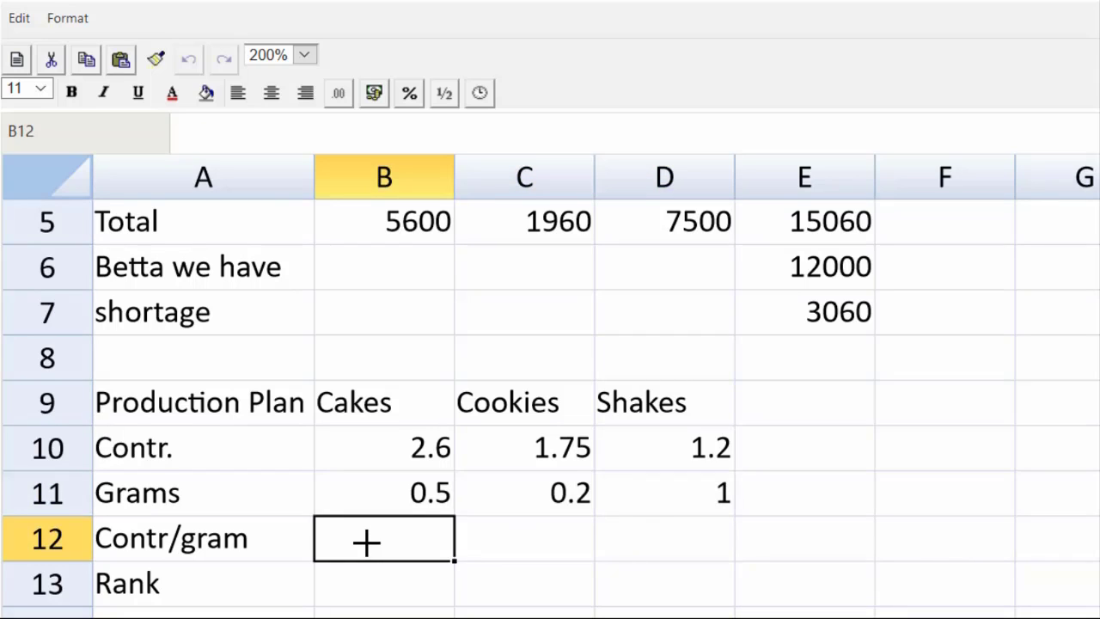
{"action": "type", "text": "="}
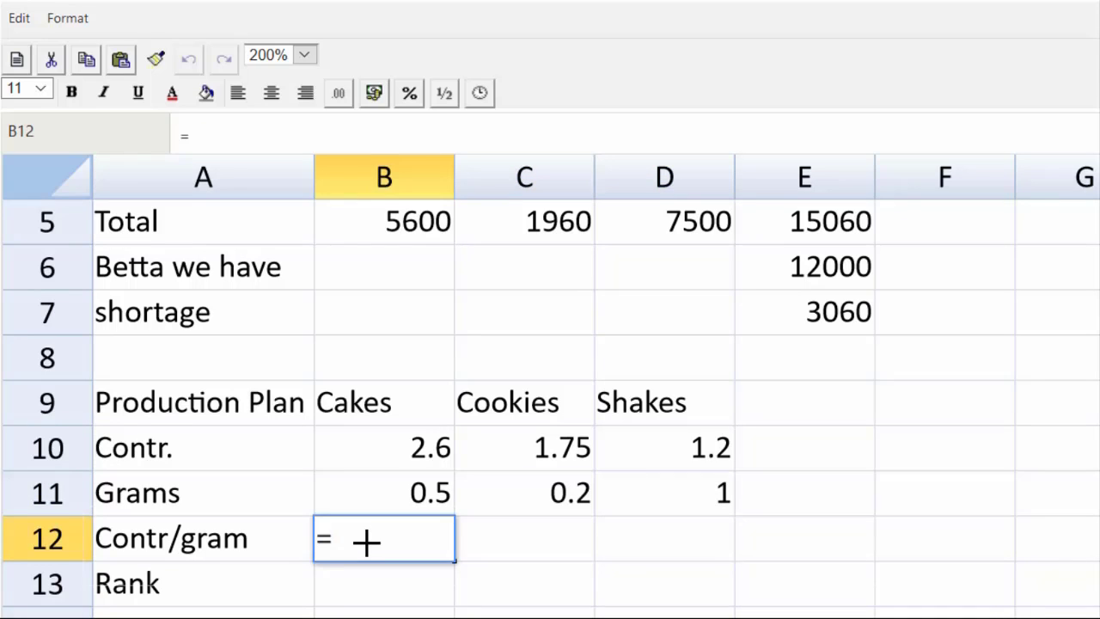
{"action": "left_click", "coordinate": [414, 457]}
{"action": "type", "text": "/"}
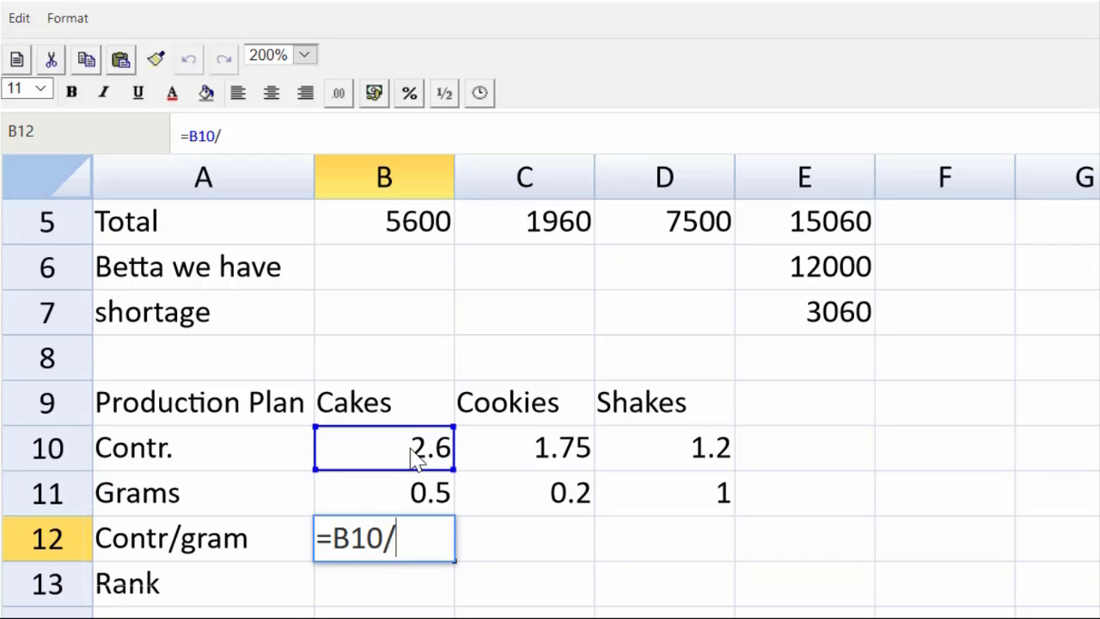
{"action": "left_click", "coordinate": [413, 481]}
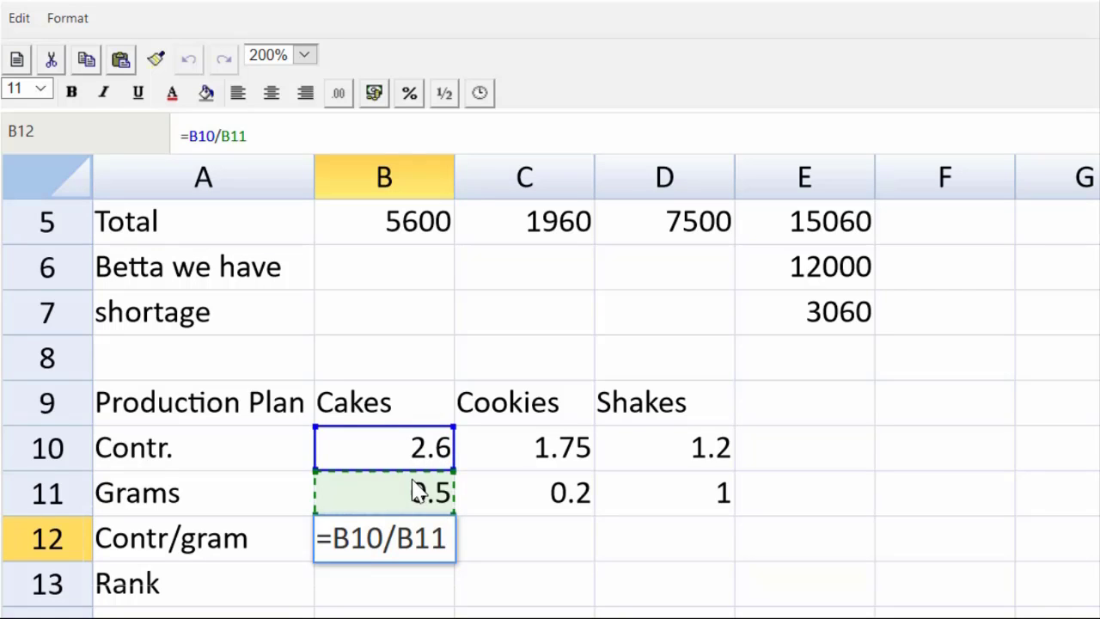
{"action": "key", "text": "Return"}
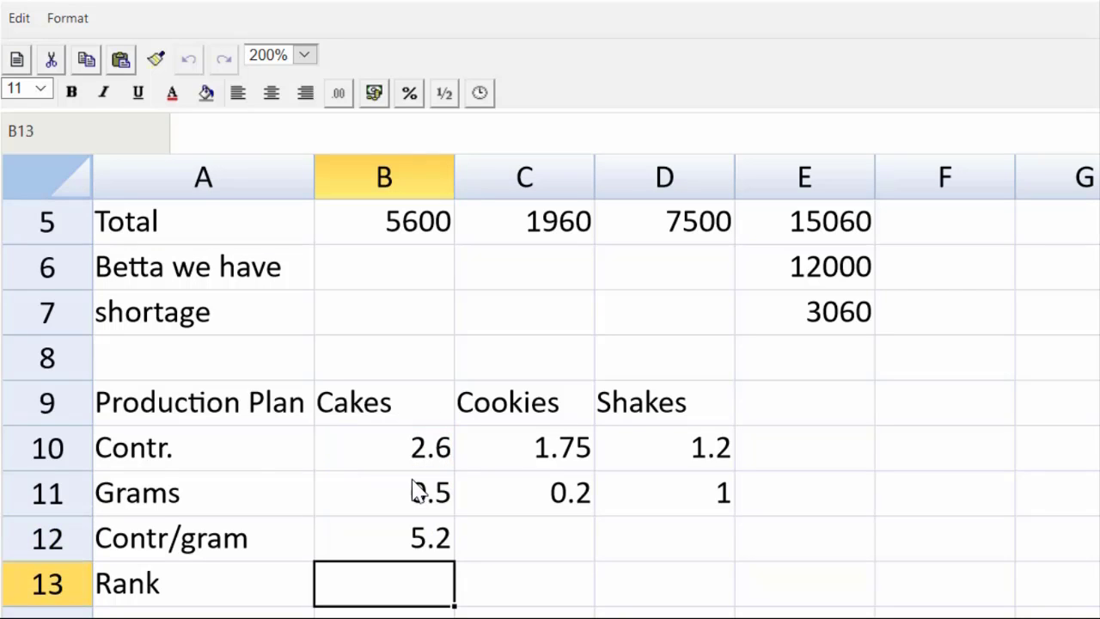
{"action": "left_click", "coordinate": [431, 554]}
{"action": "left_click_drag", "start_coordinate": [454, 560], "coordinate": [664, 552]}
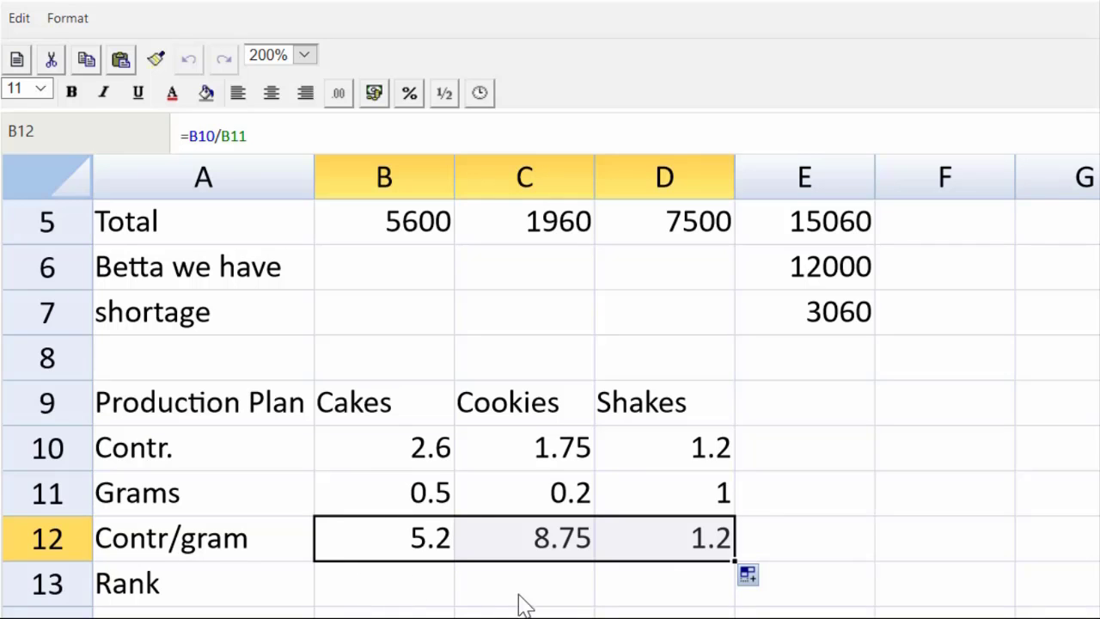
- Enter rank 1 in C13, 2 in B13 and 3 in D13
{"action": "left_click", "coordinate": [551, 593]}
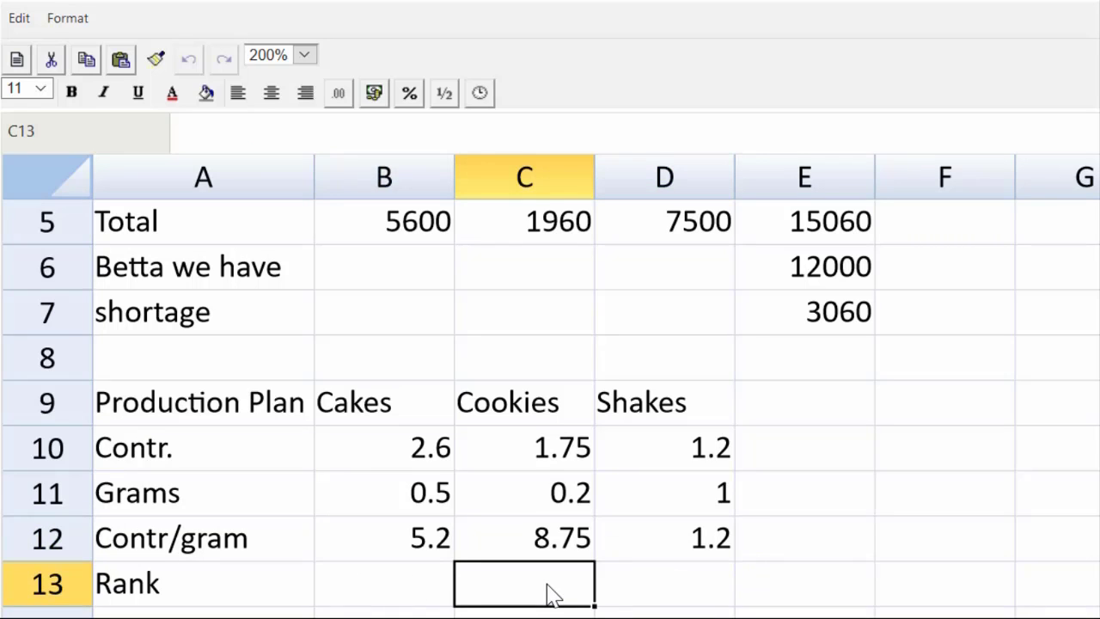
{"action": "type", "text": "1"}
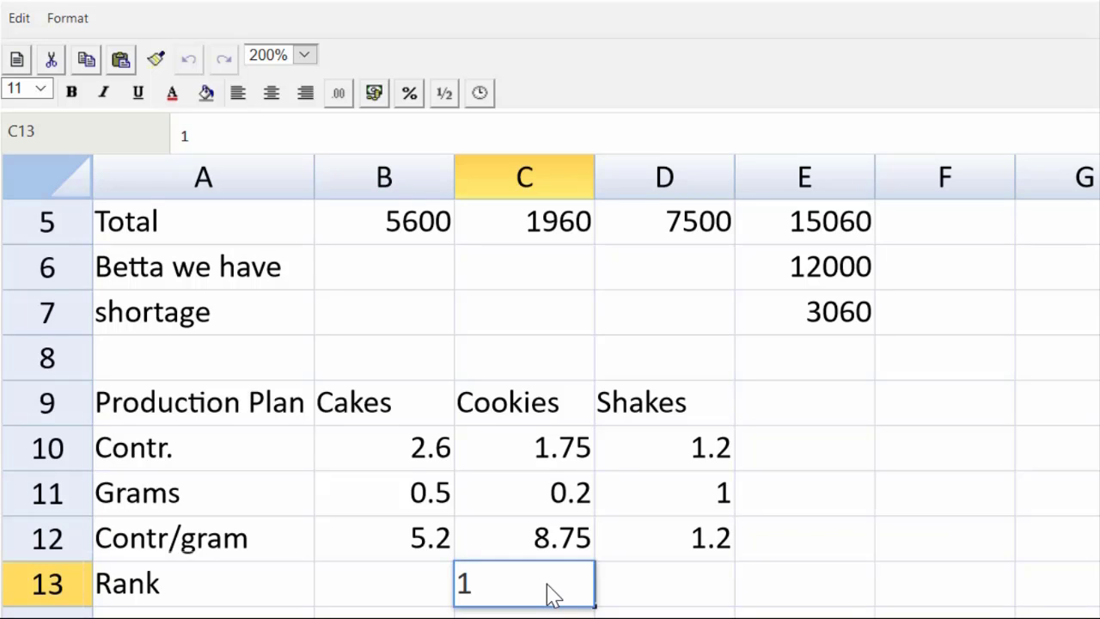
{"action": "key", "text": "Left"}
{"action": "type", "text": "2"}
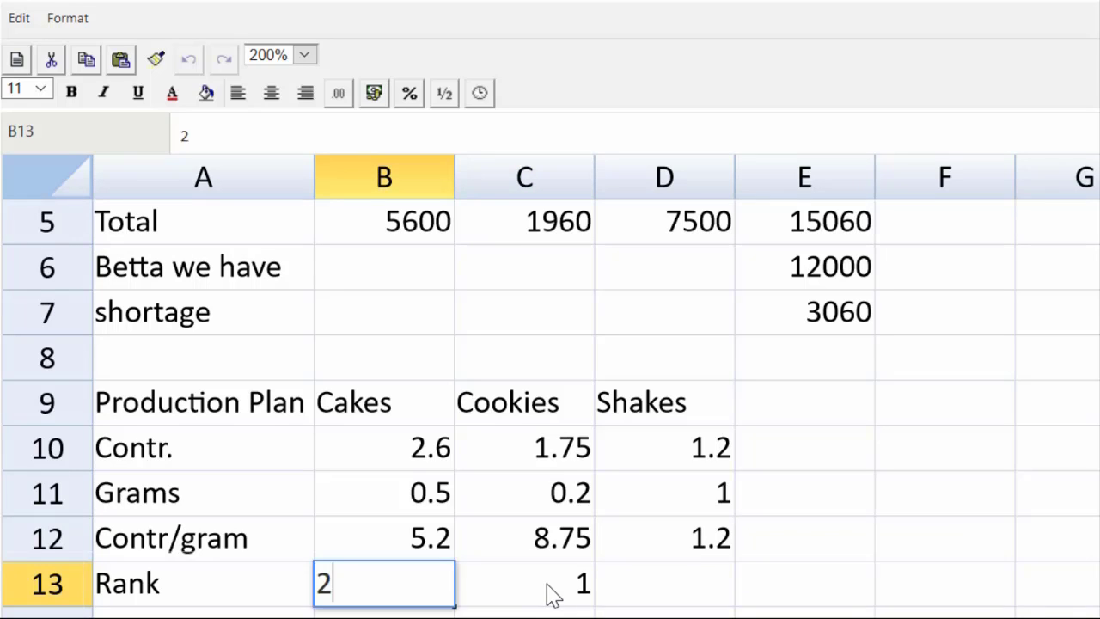
{"action": "key", "text": "Right"}
{"action": "key", "text": "Right"}
{"action": "key", "text": "Right"}
{"action": "key", "text": "Left"}
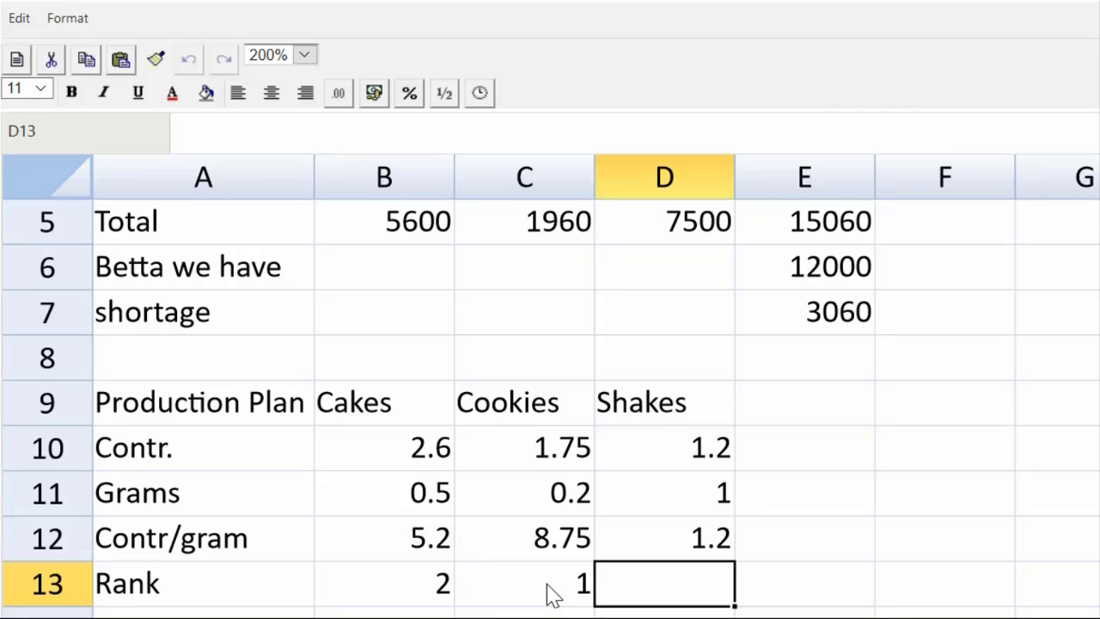
{"action": "type", "text": "3"}
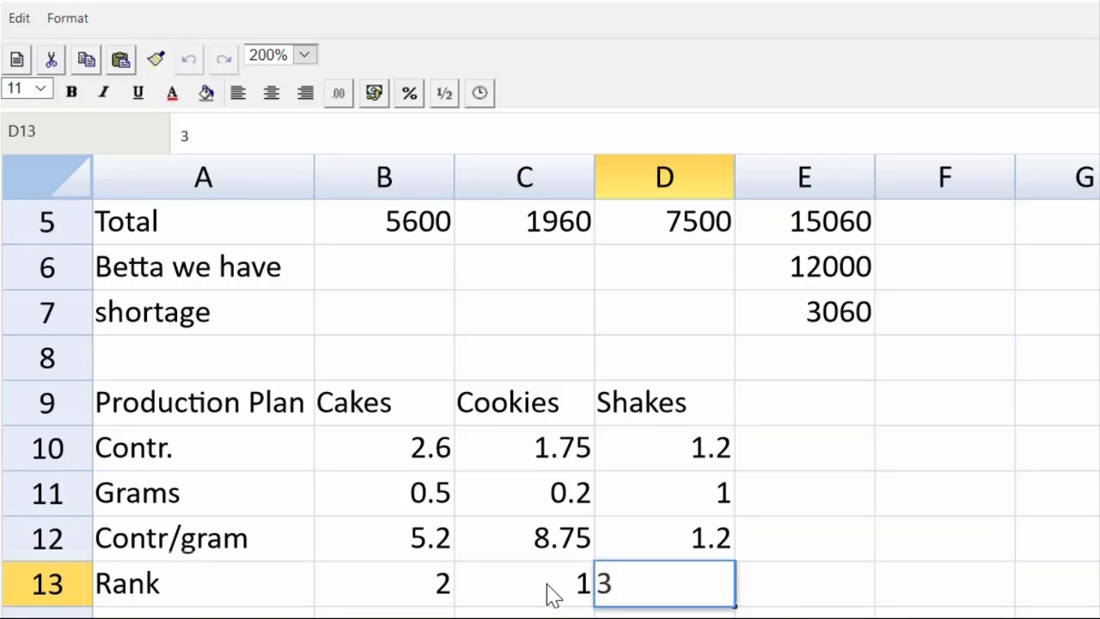
{"action": "key", "text": "Return"}
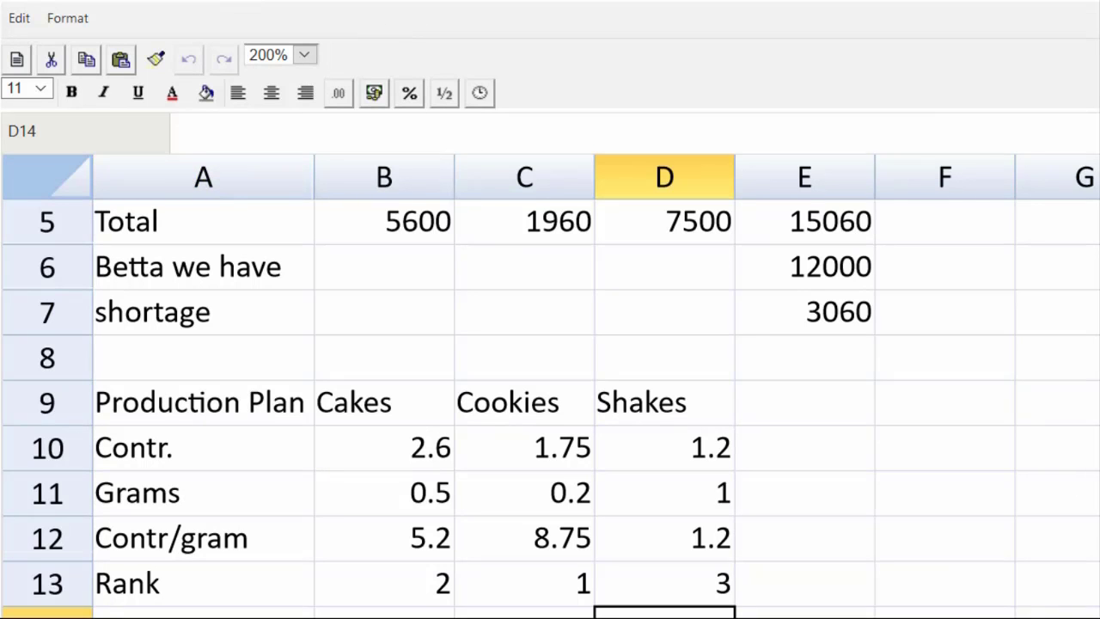
- Enter the row 15 headings Product, #, Betta used, Beta remain and Contr in A15:E15
{"action": "scroll", "coordinate": [549, 413], "scroll_direction": "down", "scroll_amount": 3}
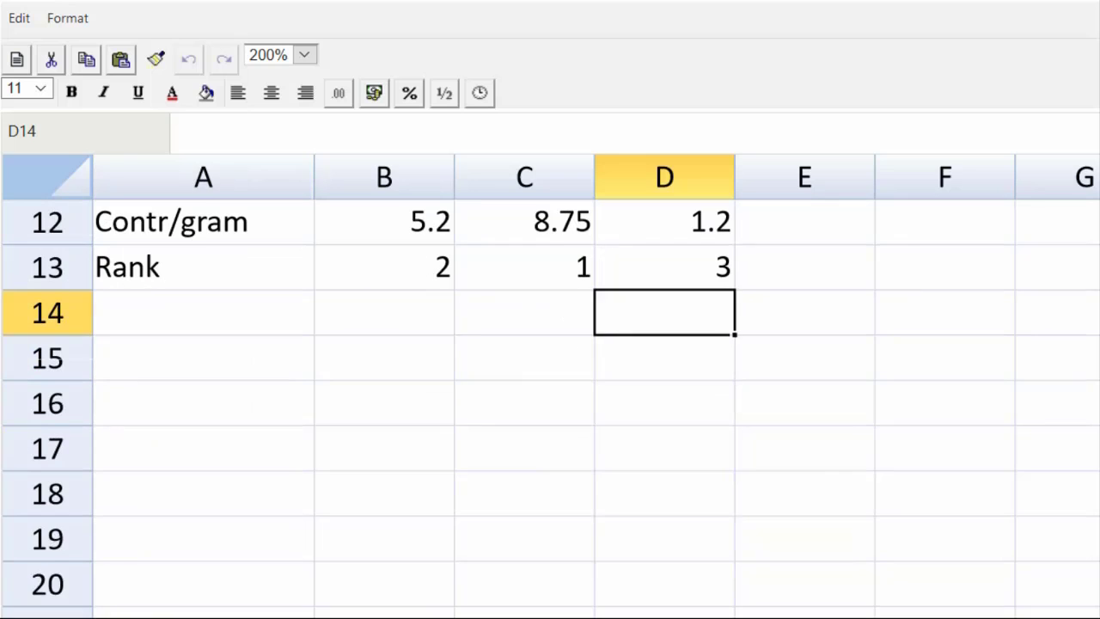
{"action": "left_click", "coordinate": [209, 349]}
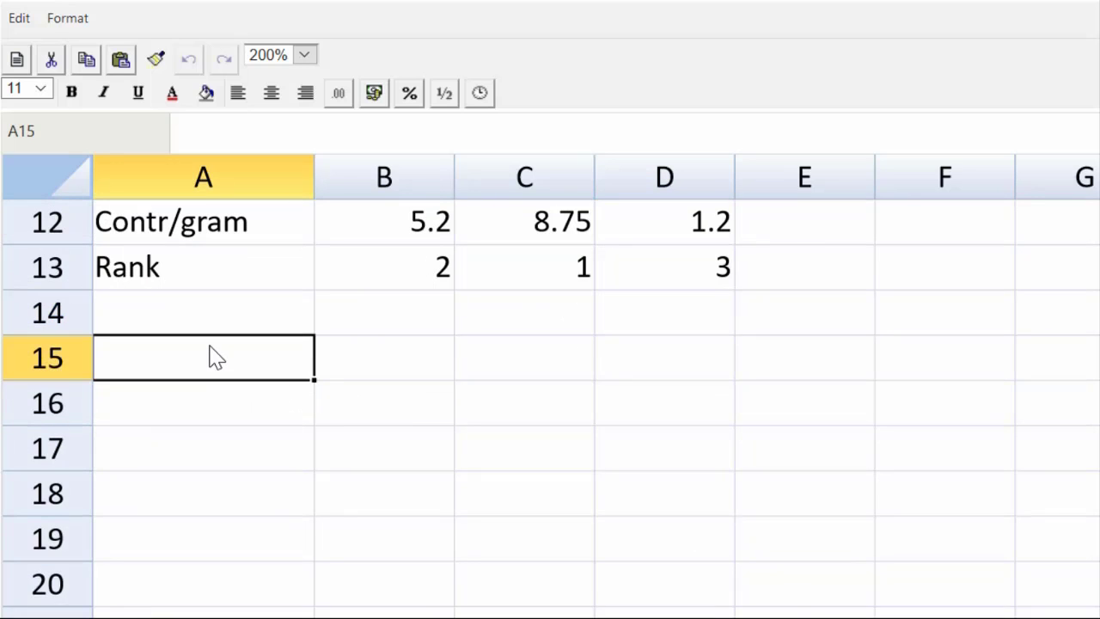
{"action": "type", "text": "P"}
{"action": "key", "text": "BackSpace"}
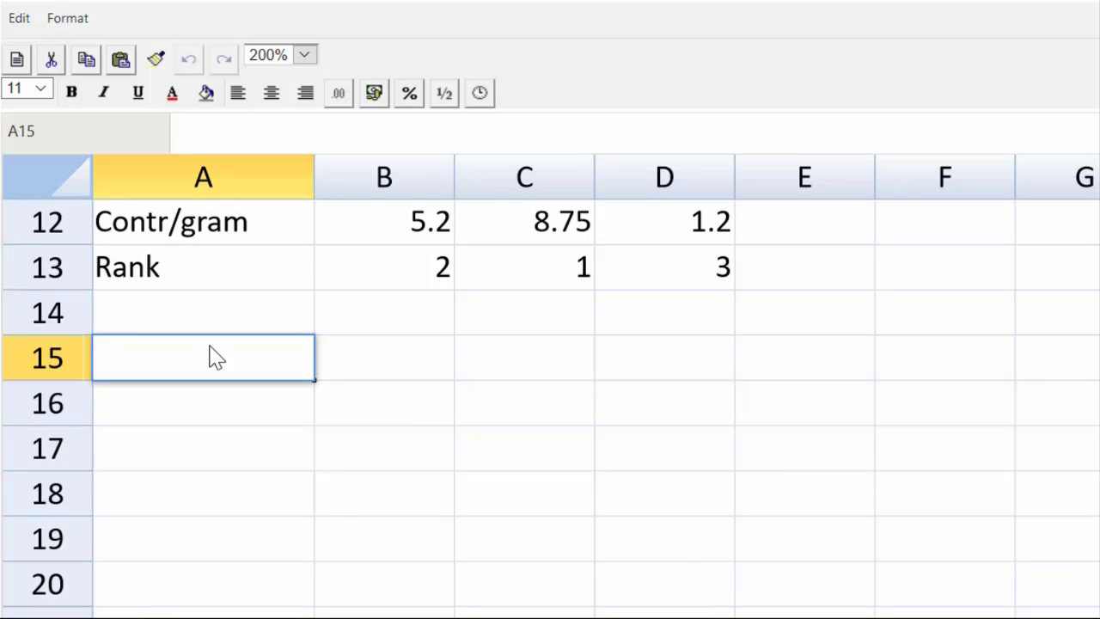
{"action": "type", "text": "Product"}
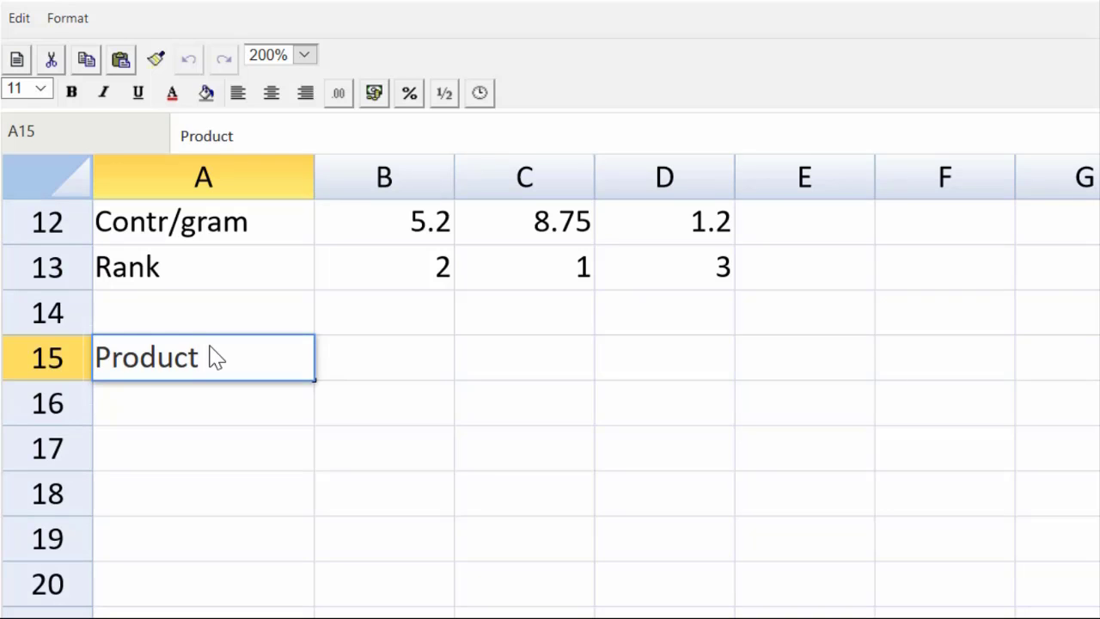
{"action": "key", "text": "Tab"}
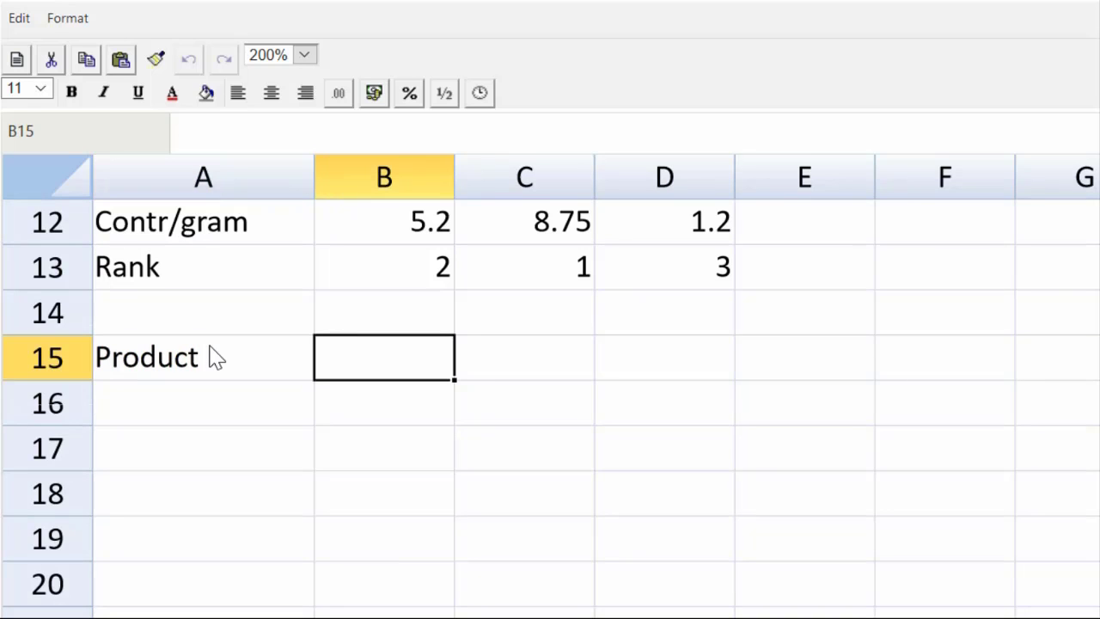
{"action": "type", "text": "#"}
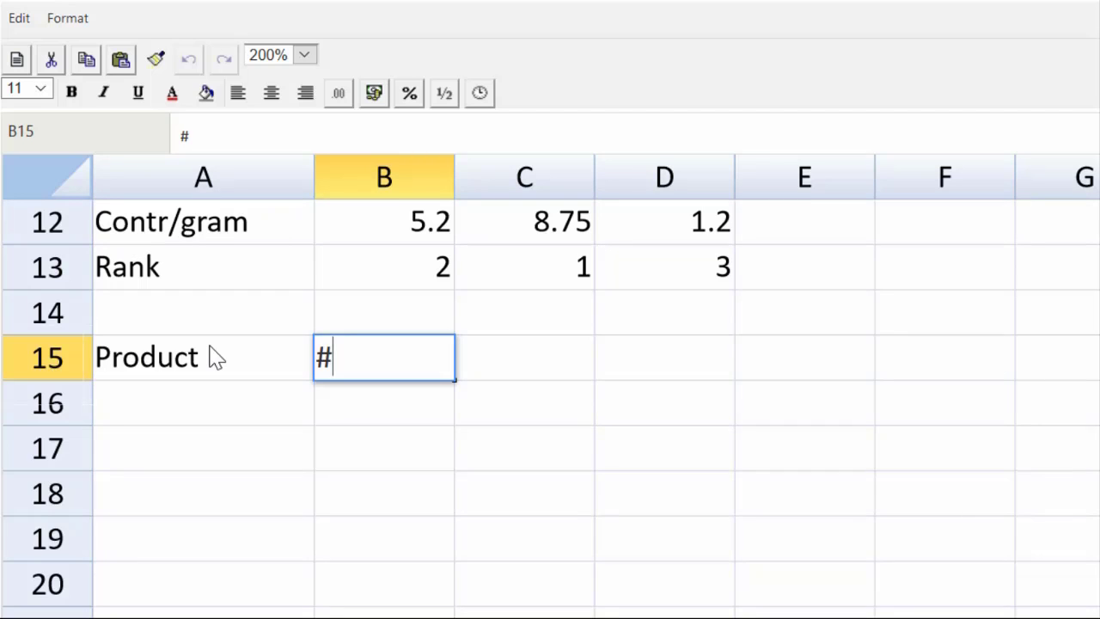
{"action": "key", "text": "Tab"}
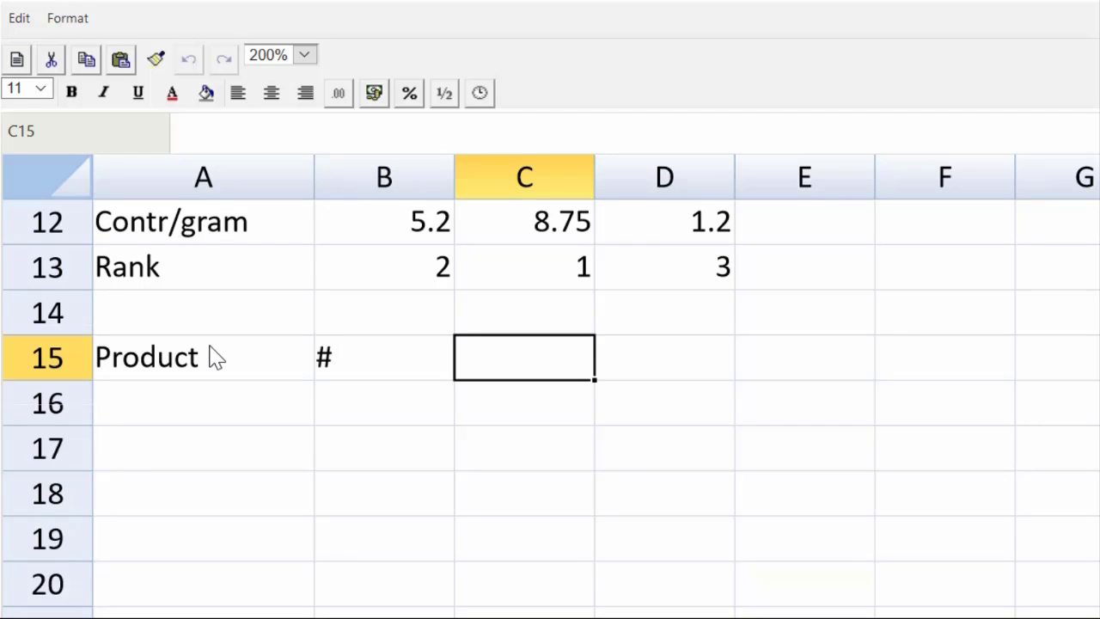
{"action": "type", "text": "Bett"}
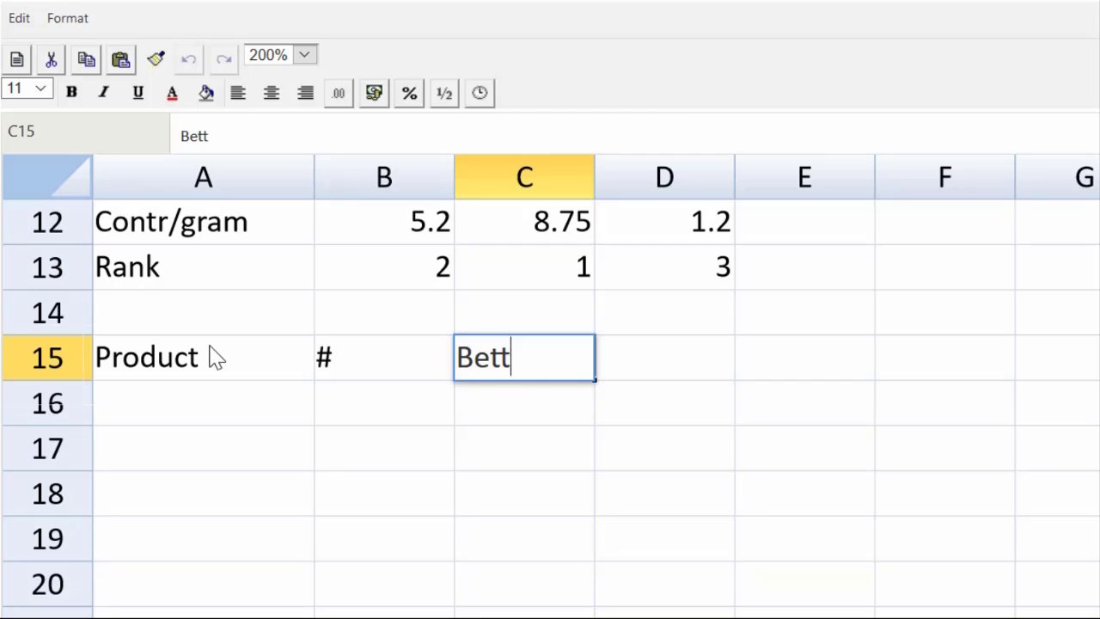
{"action": "type", "text": "a used"}
{"action": "key", "text": "Tab"}
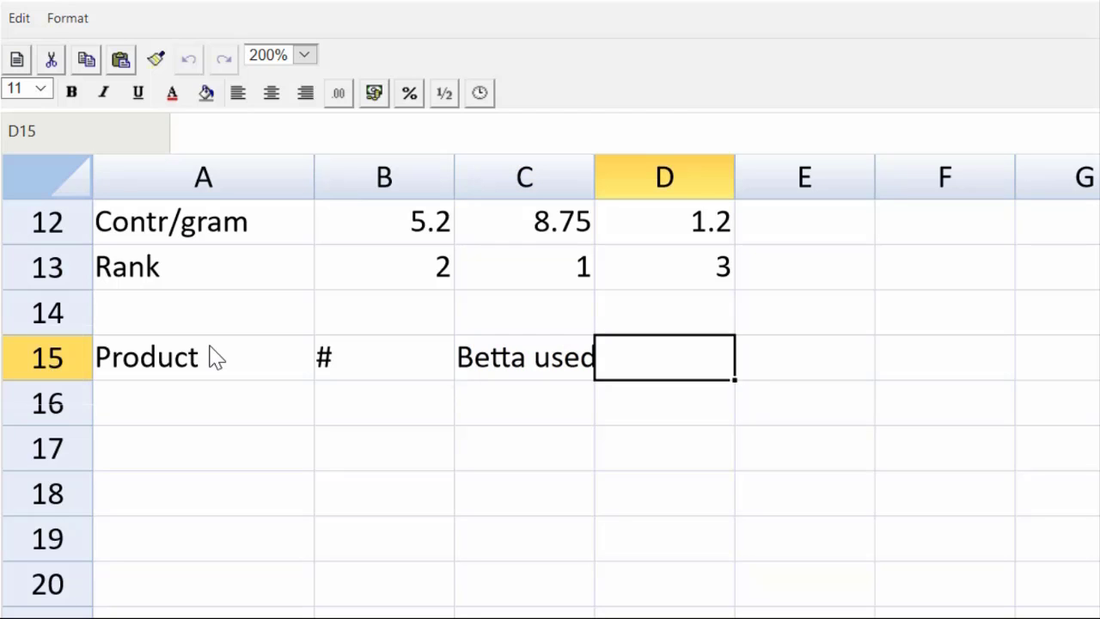
{"action": "type", "text": "Beta rema"}
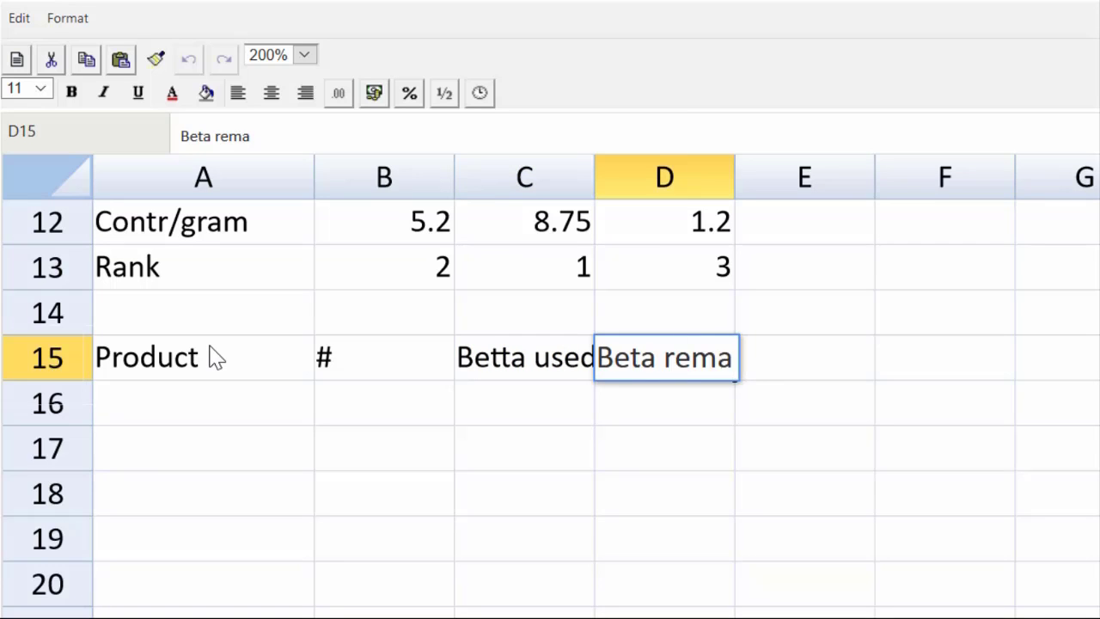
{"action": "type", "text": "in"}
{"action": "key", "text": "Tab"}
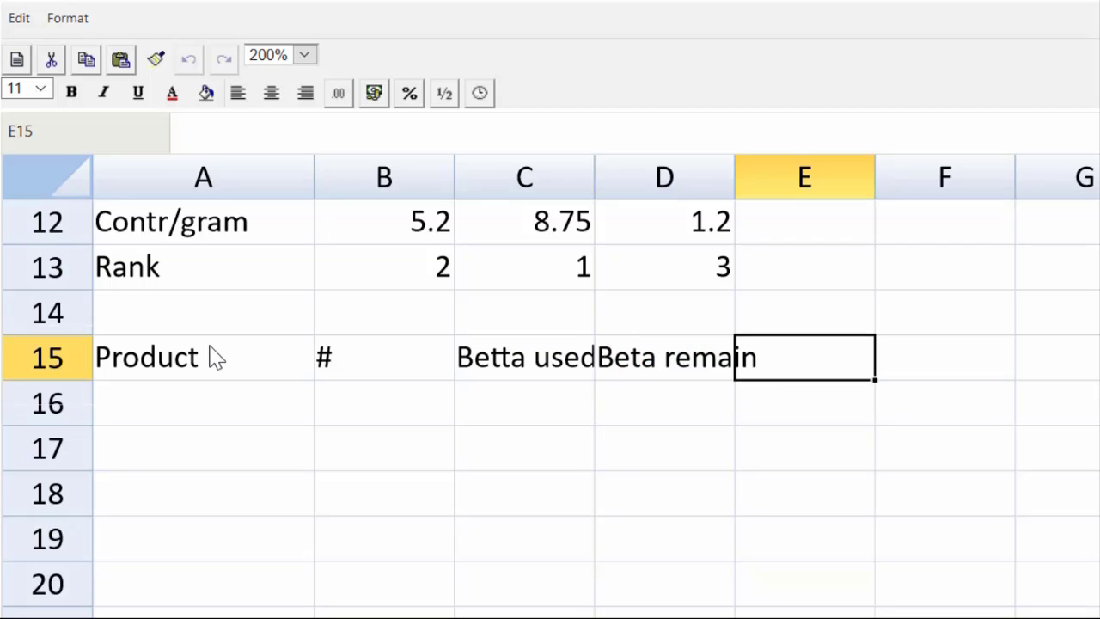
{"action": "type", "text": "Contr"}
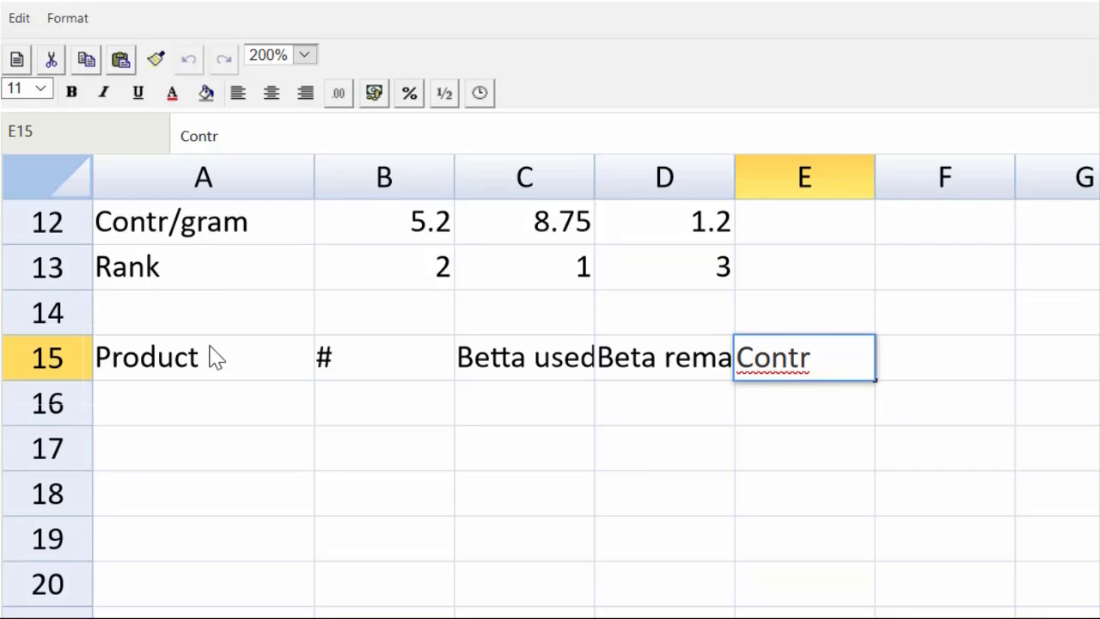
{"action": "left_click", "coordinate": [612, 430]}
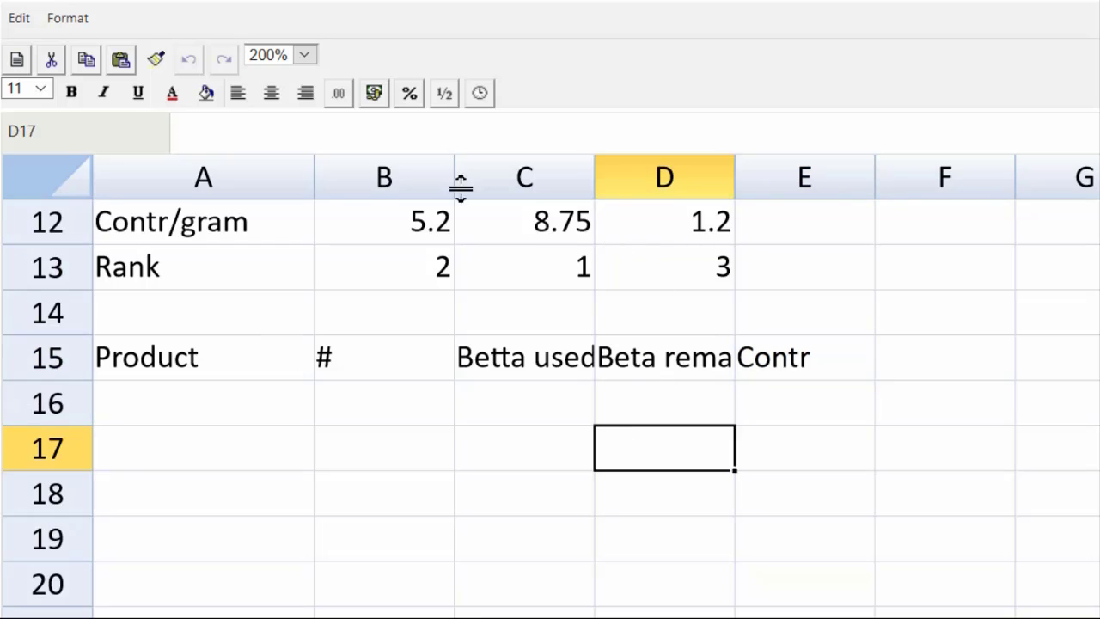
- Auto-fit columns C and D to fit the Betta used and Beta remain headings
{"action": "double_click", "coordinate": [593, 176]}
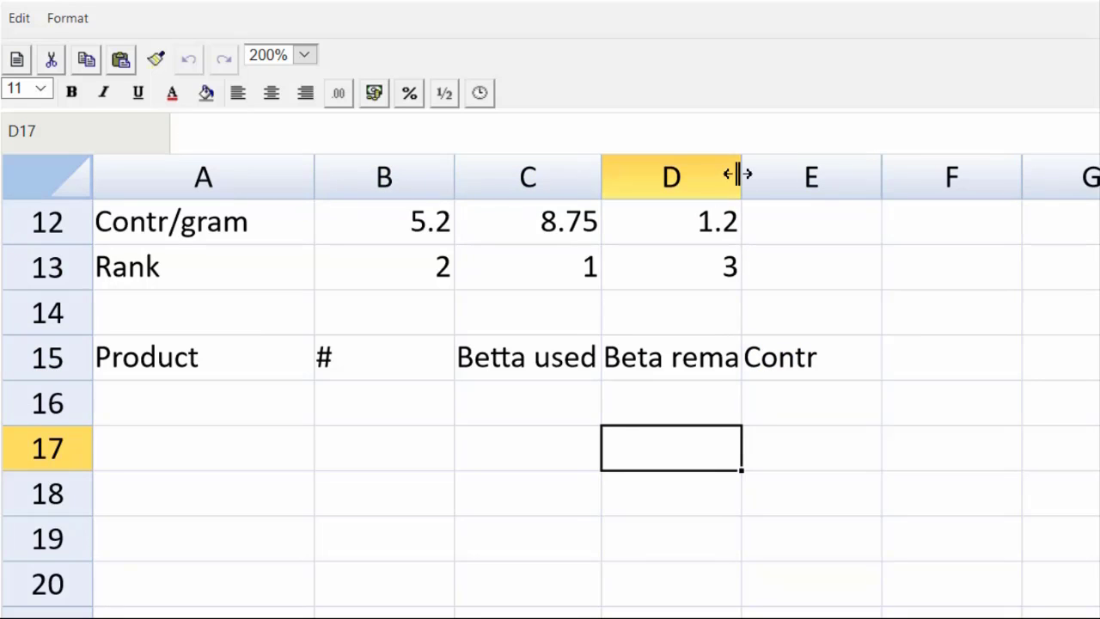
{"action": "double_click", "coordinate": [740, 176]}
{"action": "left_click", "coordinate": [904, 182]}
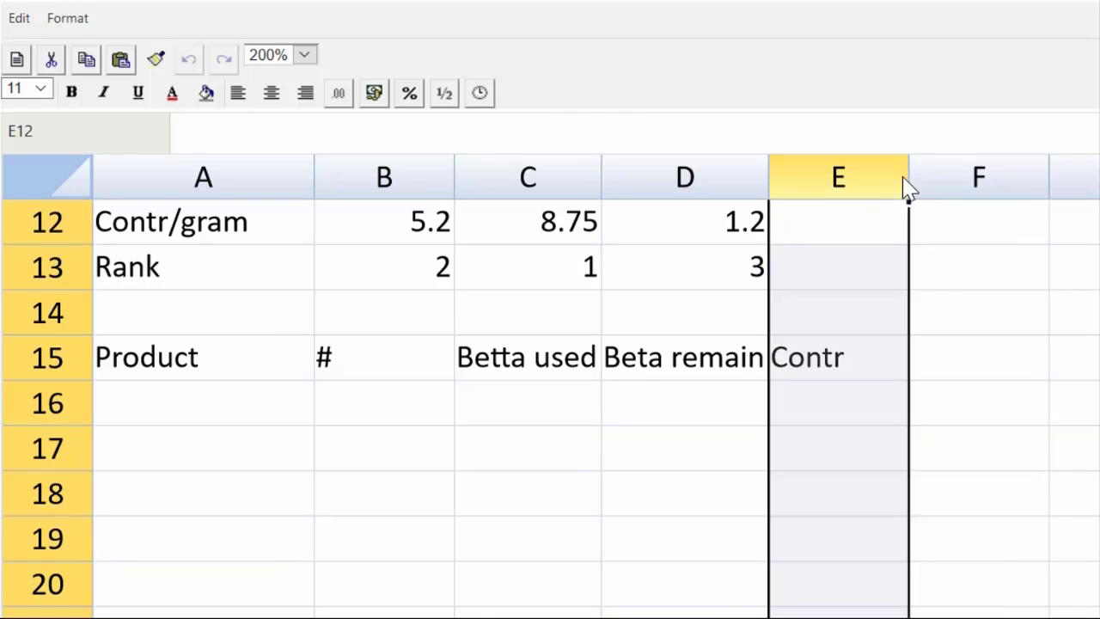
{"action": "left_click", "coordinate": [956, 355]}
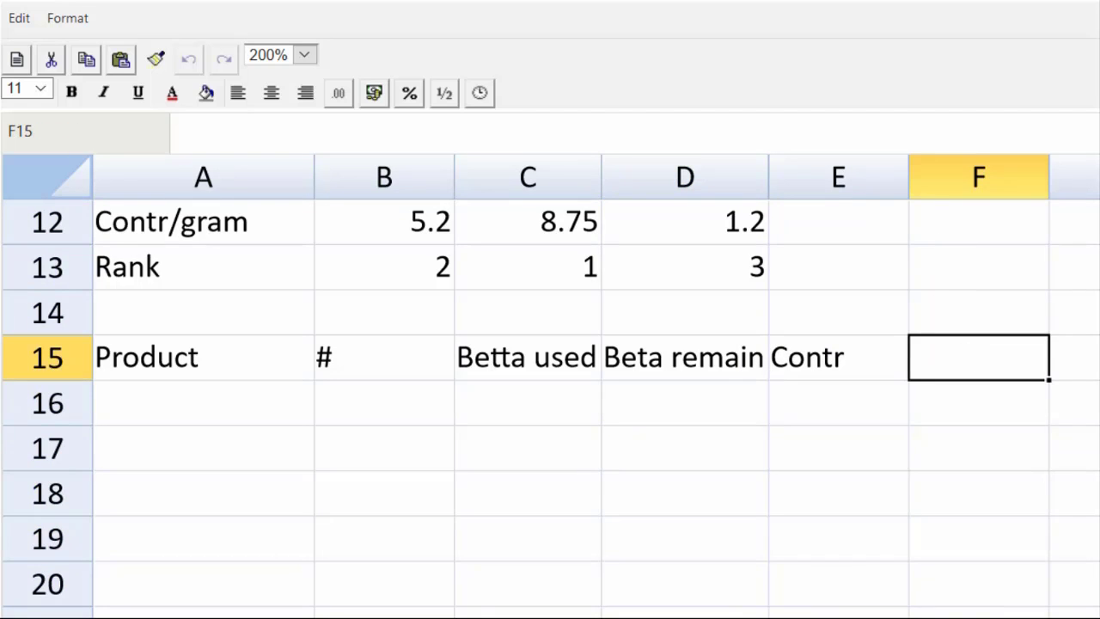
{"action": "scroll", "coordinate": [550, 387], "scroll_direction": "down", "scroll_amount": 2}
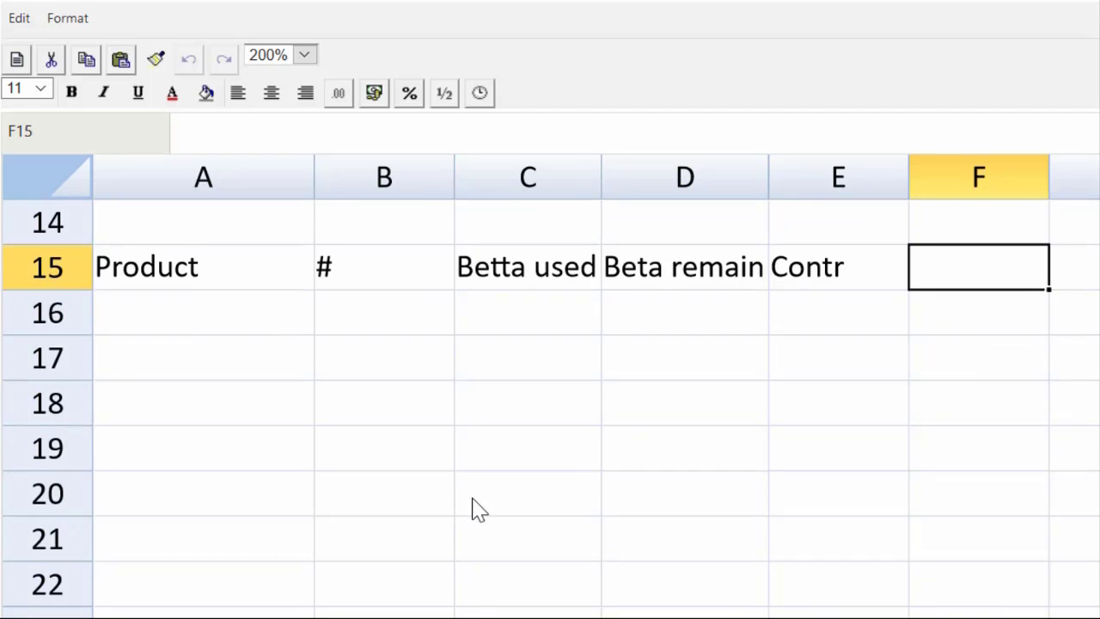
- Enter Shakes contract in A16 and cookies in A17
{"action": "left_click", "coordinate": [200, 316]}
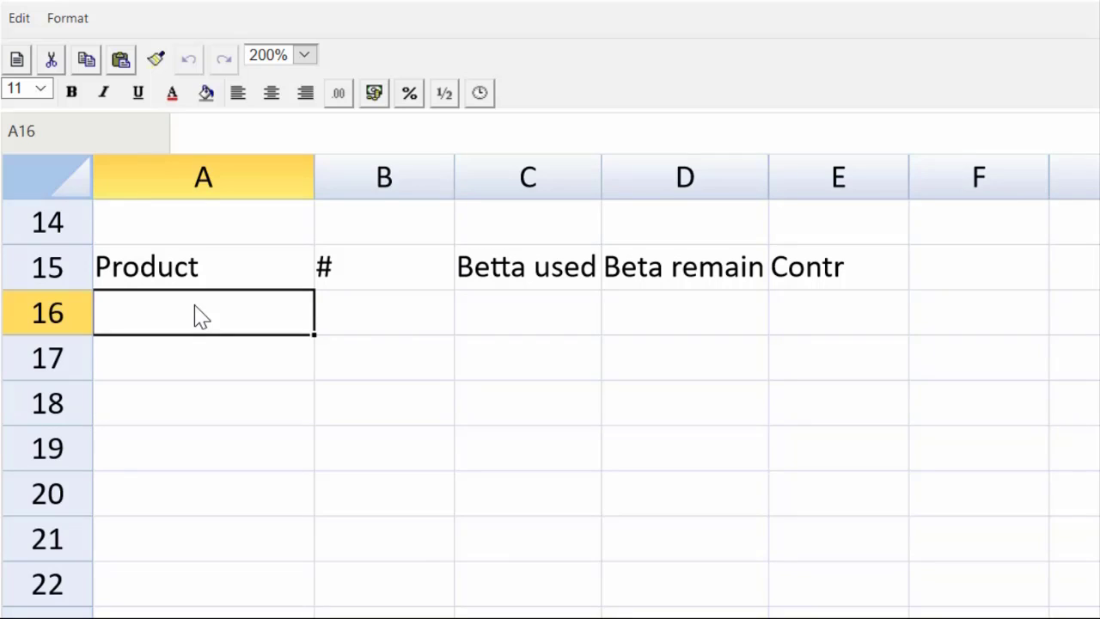
{"action": "type", "text": "Sh"}
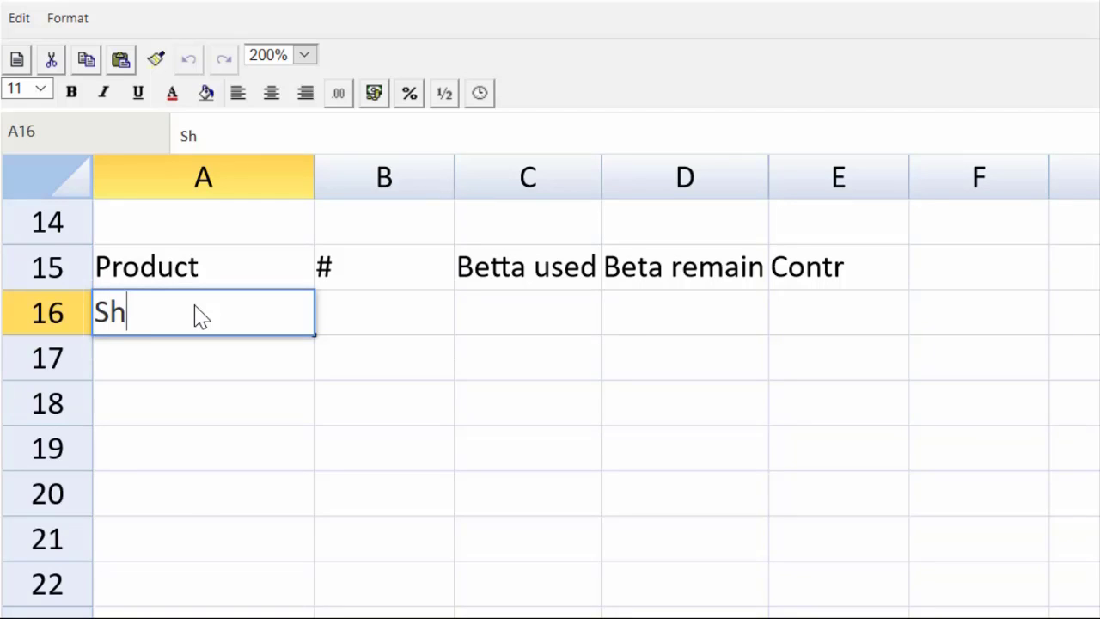
{"action": "type", "text": "akes contract"}
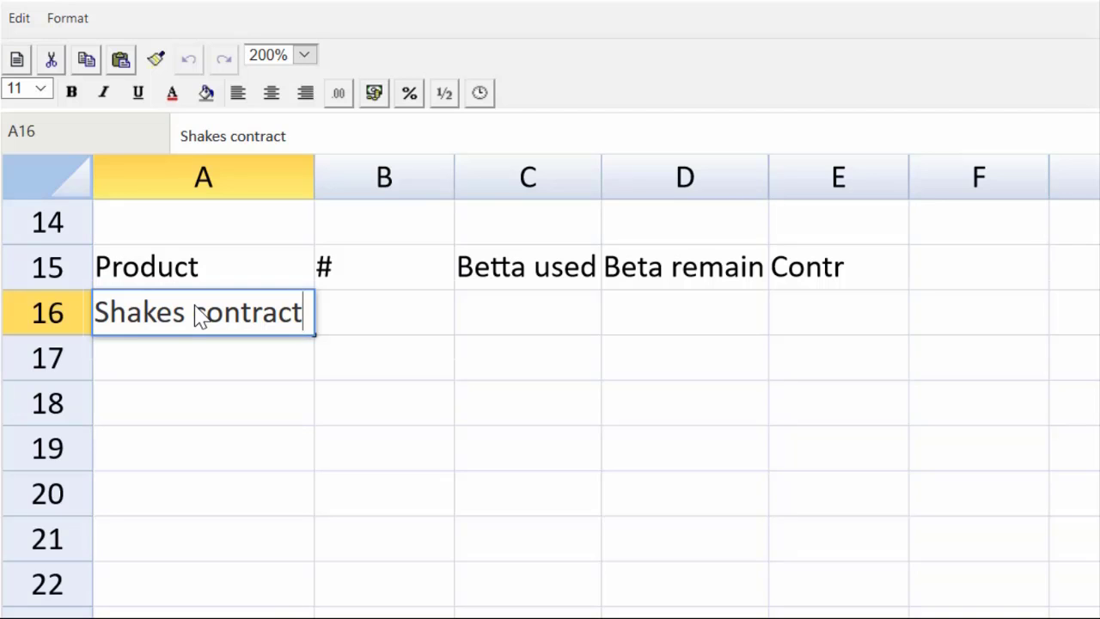
{"action": "key", "text": "Return"}
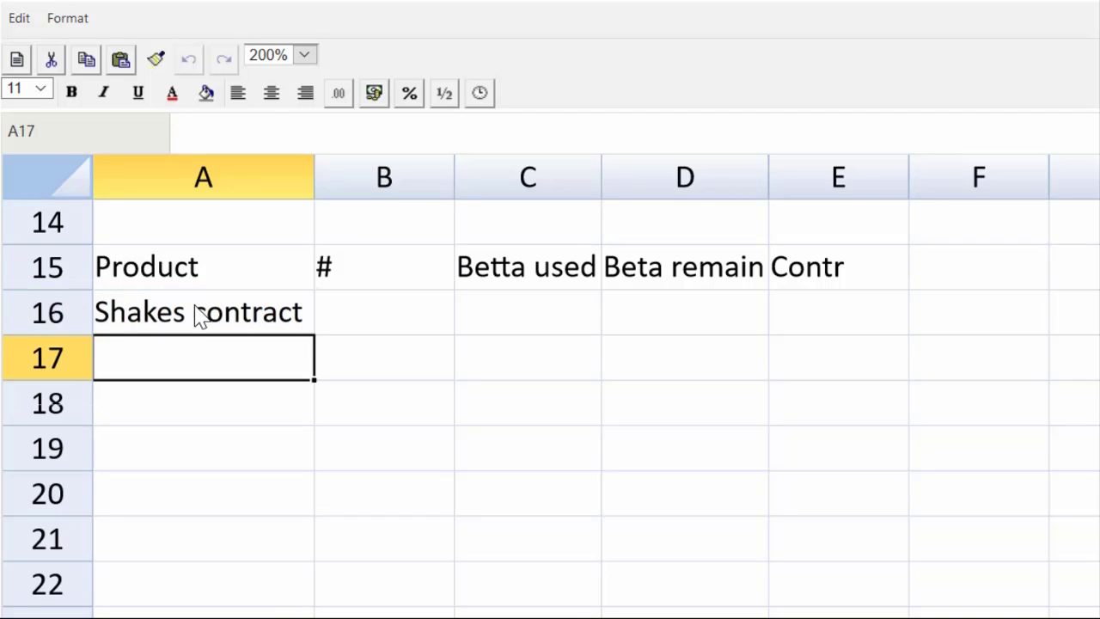
{"action": "type", "text": "cookies"}
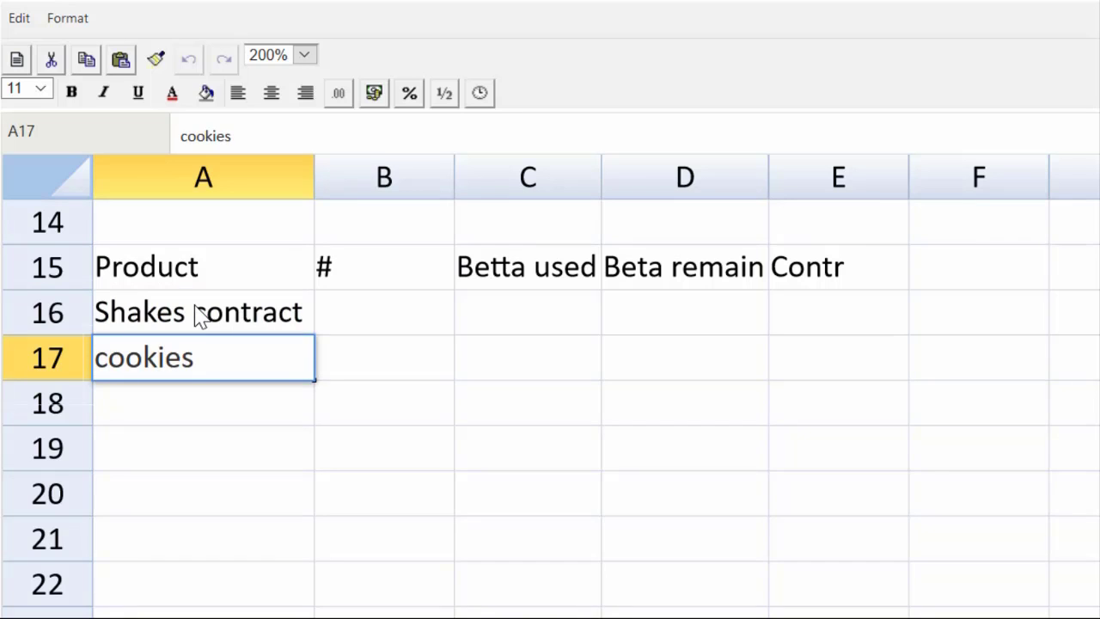
{"action": "key", "text": "Return"}
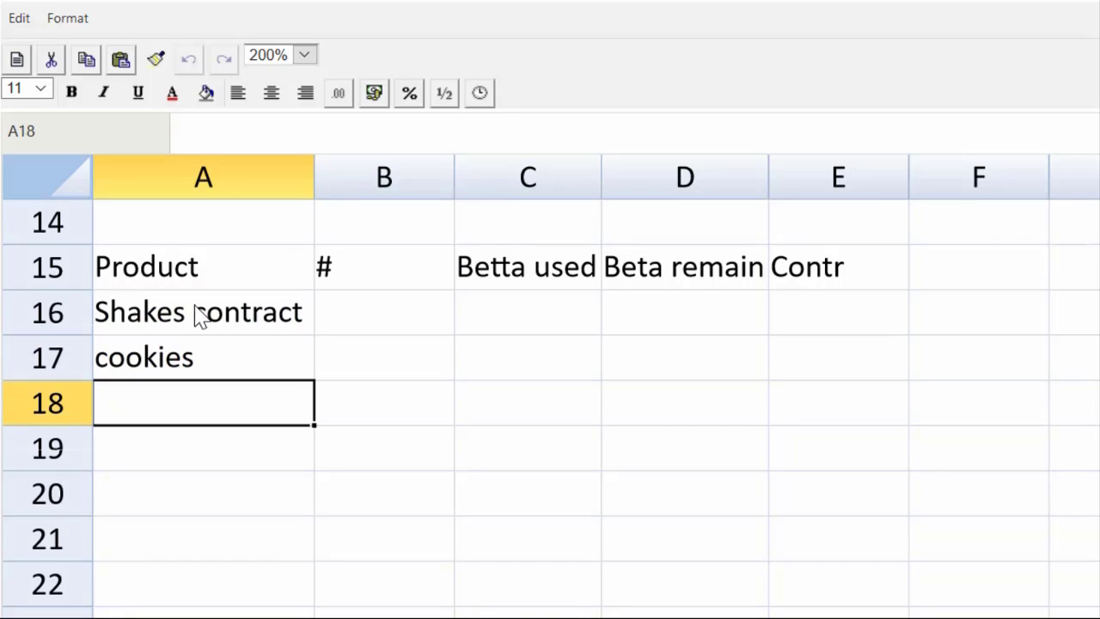
- Add Cakes and Shakes in A18 and A19, and recapitalise A17 as Cookies
{"action": "type", "text": "C"}
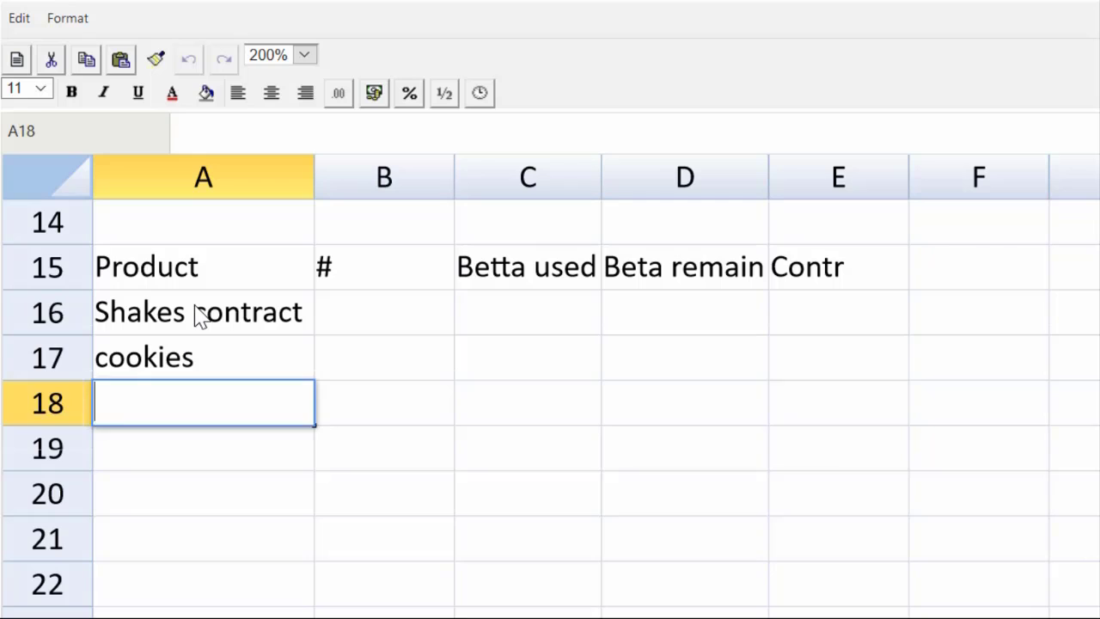
{"action": "type", "text": "kaes"}
{"action": "key", "text": "BackSpace"}
{"action": "key", "text": "BackSpace"}
{"action": "key", "text": "BackSpace"}
{"action": "key", "text": "BackSpace"}
{"action": "type", "text": "a"}
{"action": "key", "text": "BackSpace"}
{"action": "key", "text": "BackSpace"}
{"action": "type", "text": "Cakes"}
{"action": "key", "text": "Return"}
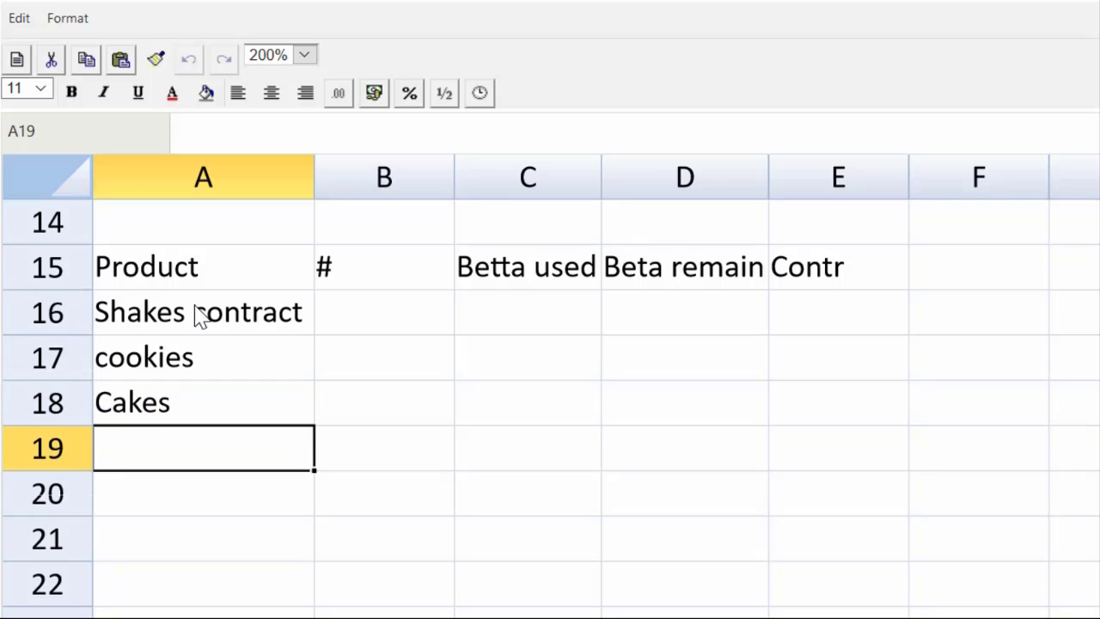
{"action": "type", "text": "Shakes"}
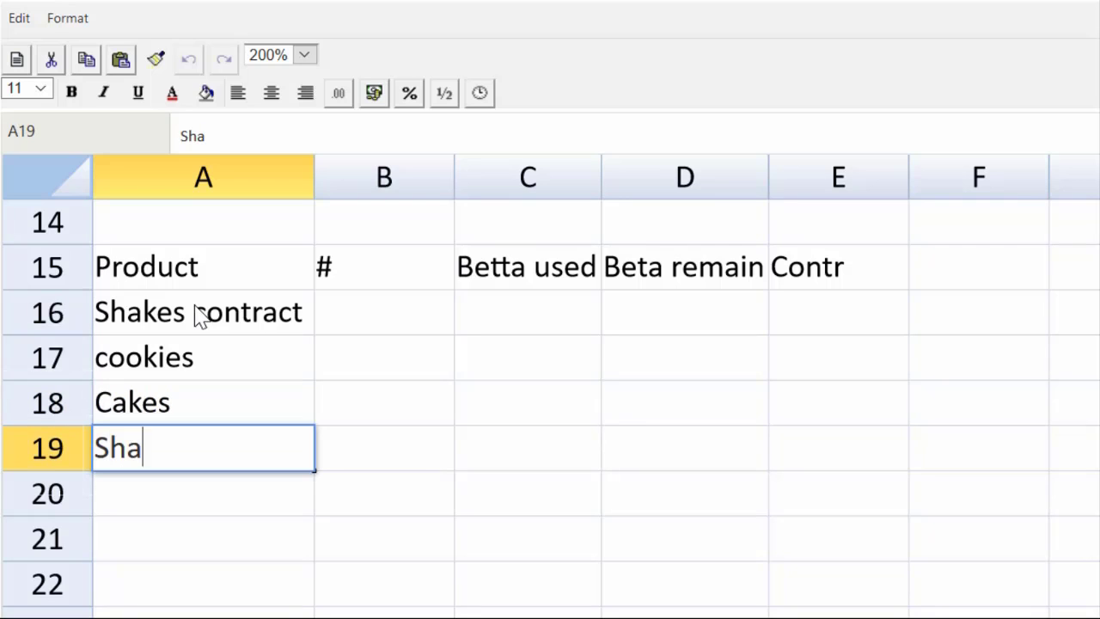
{"action": "left_click", "coordinate": [163, 365]}
{"action": "type", "text": "Cookies"}
{"action": "key", "text": "Return"}
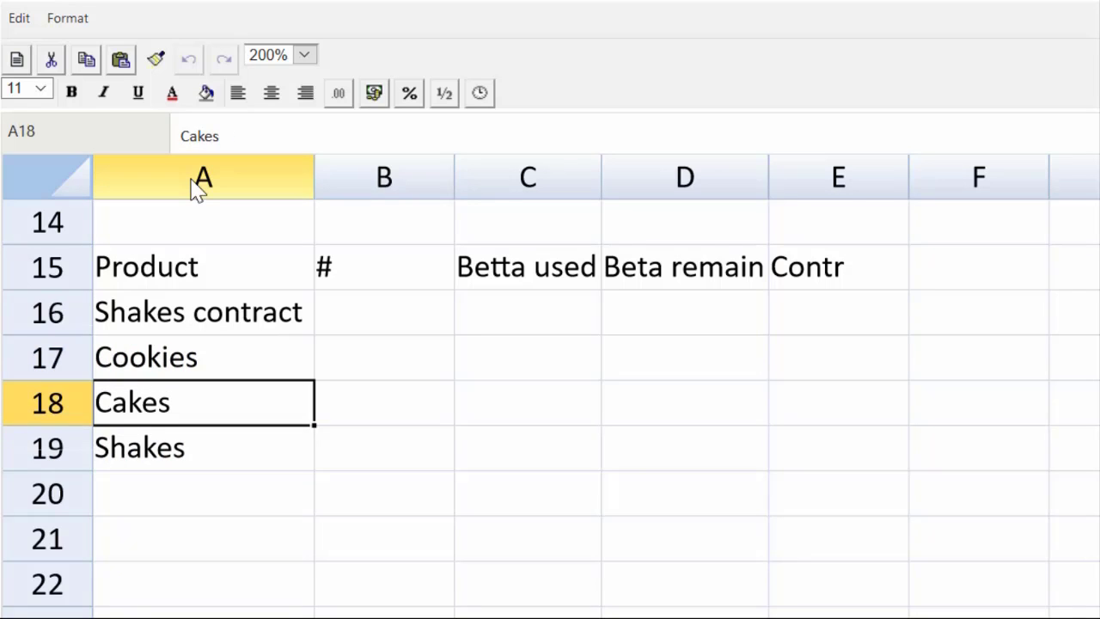
- Enter 5000 Shakes contract units in B16 and Betta used =B16*1 in C16
{"action": "key", "text": "Up"}
{"action": "key", "text": "Up"}
{"action": "key", "text": "Right"}
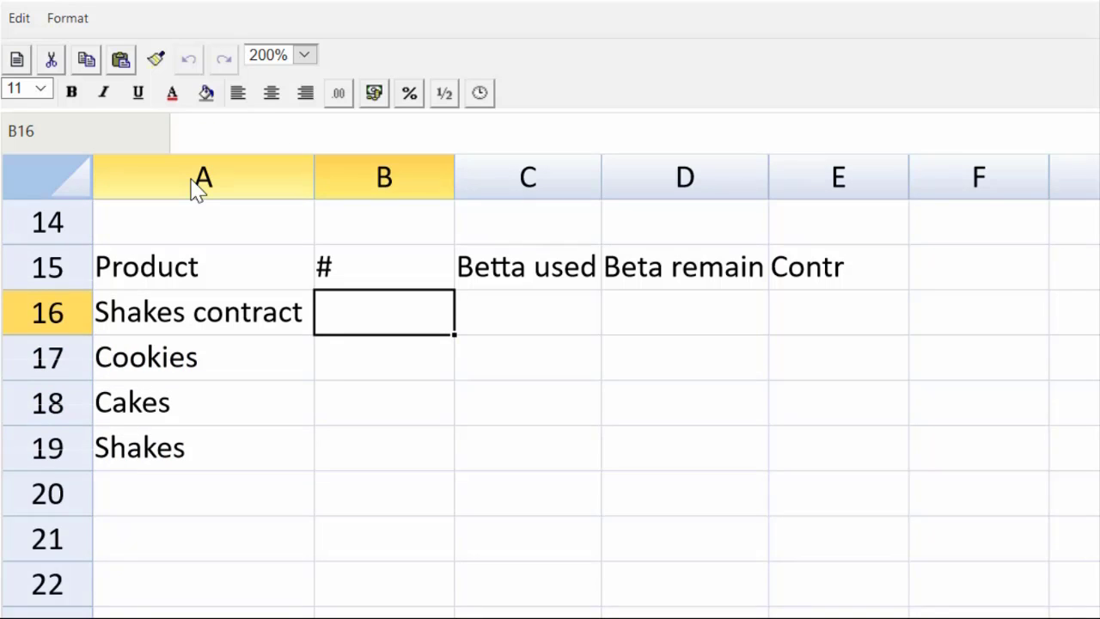
{"action": "type", "text": "5000"}
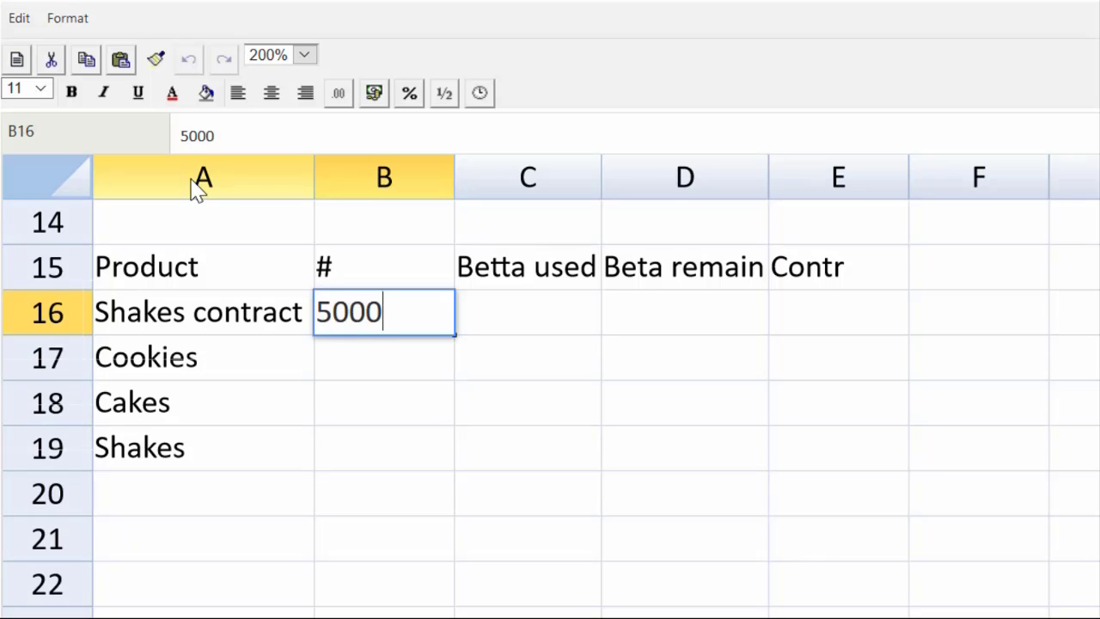
{"action": "key", "text": "Tab"}
{"action": "type", "text": "="}
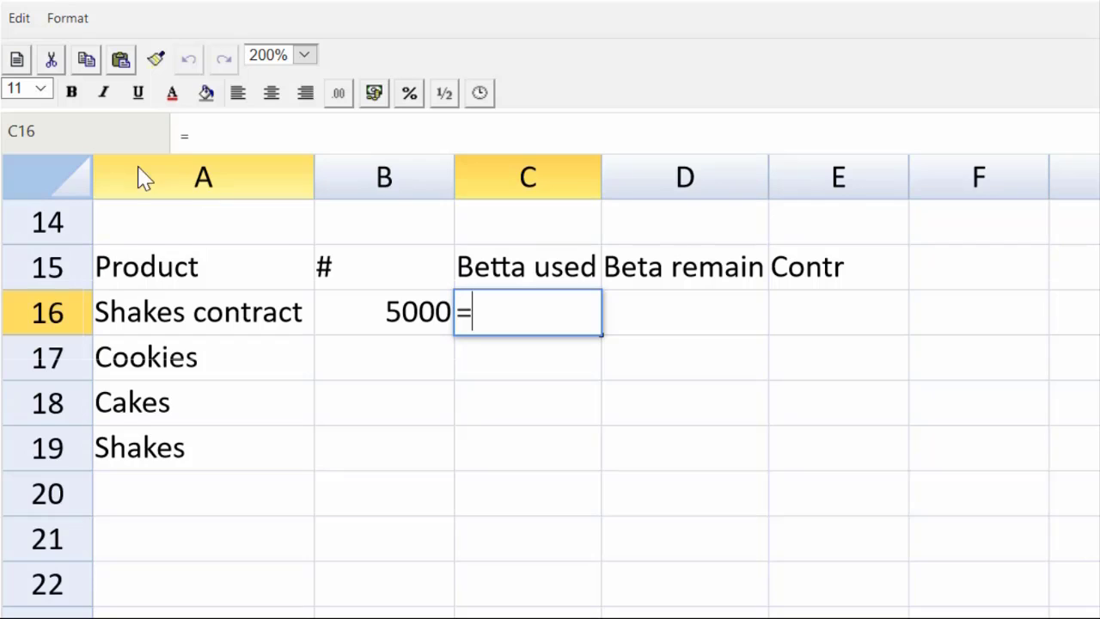
{"action": "left_click", "coordinate": [378, 313]}
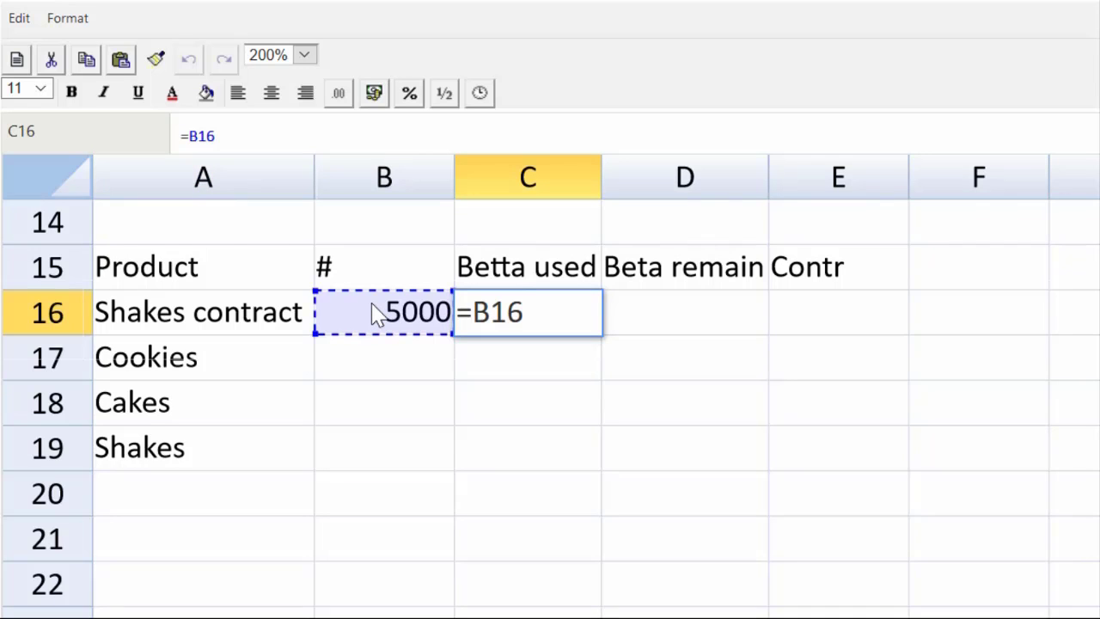
{"action": "type", "text": "*"}
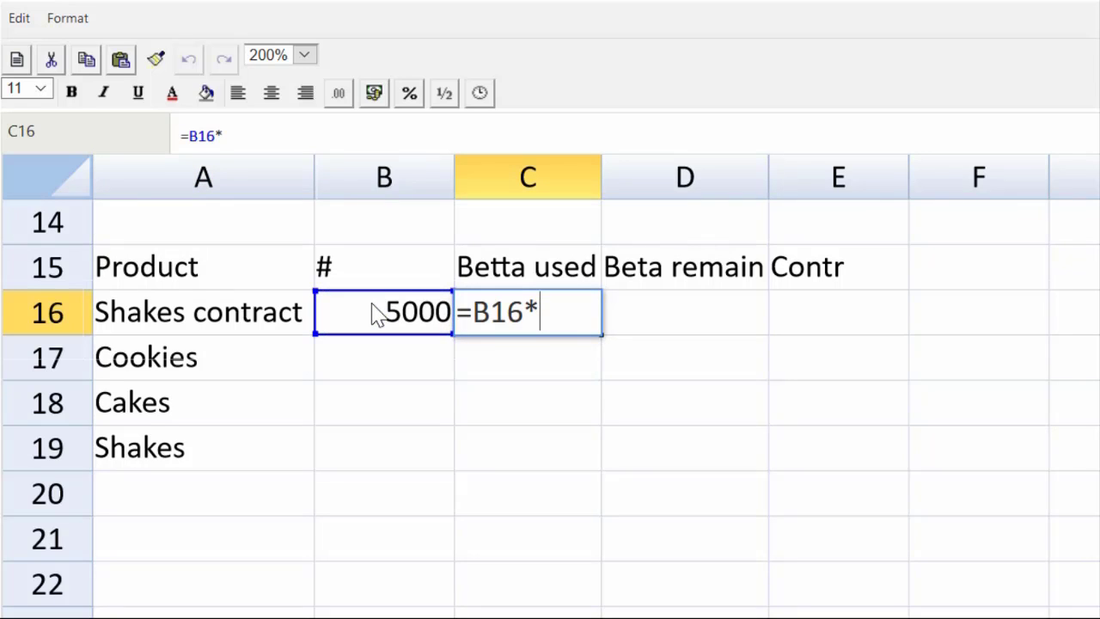
{"action": "type", "text": "1"}
{"action": "key", "text": "Tab"}
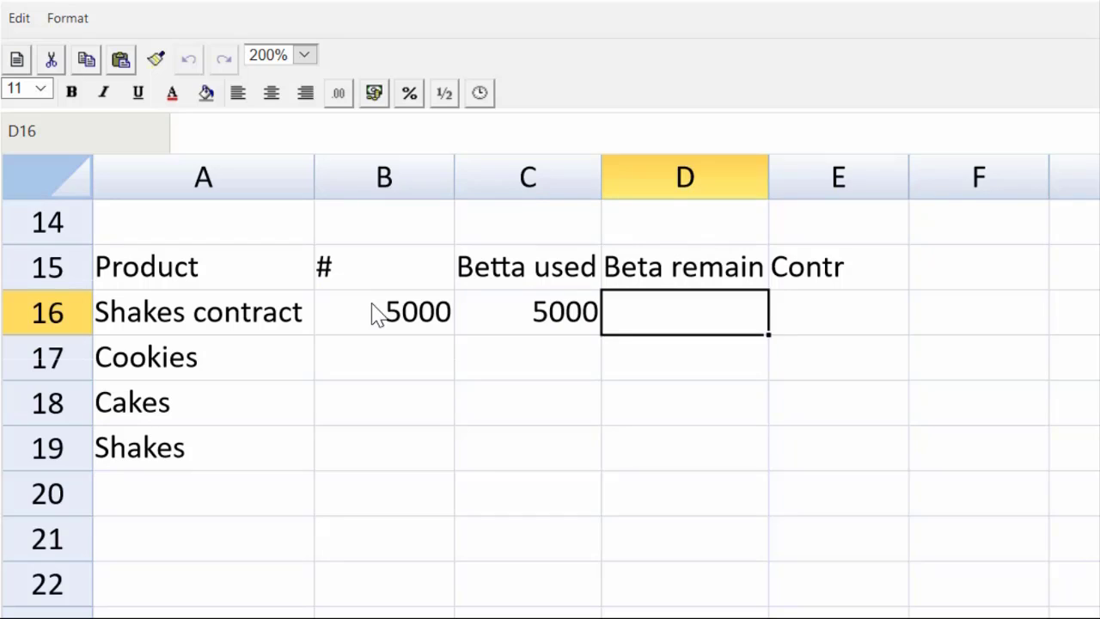
- Compute Beta remaining in D16 as =12000-C16, giving 7000
{"action": "type", "text": "="}
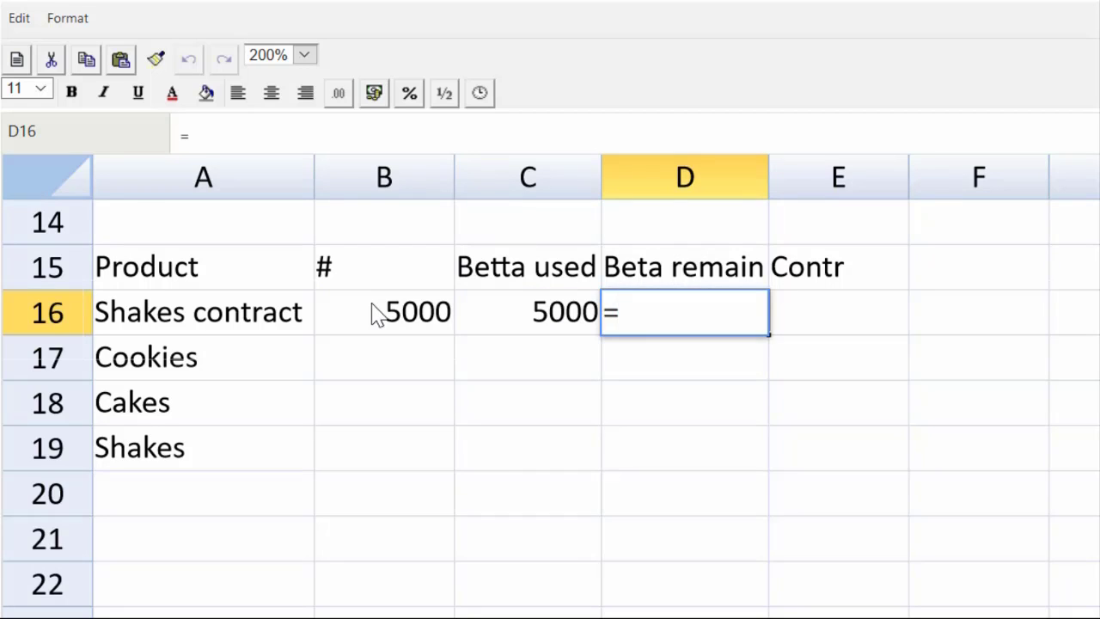
{"action": "type", "text": "12000"}
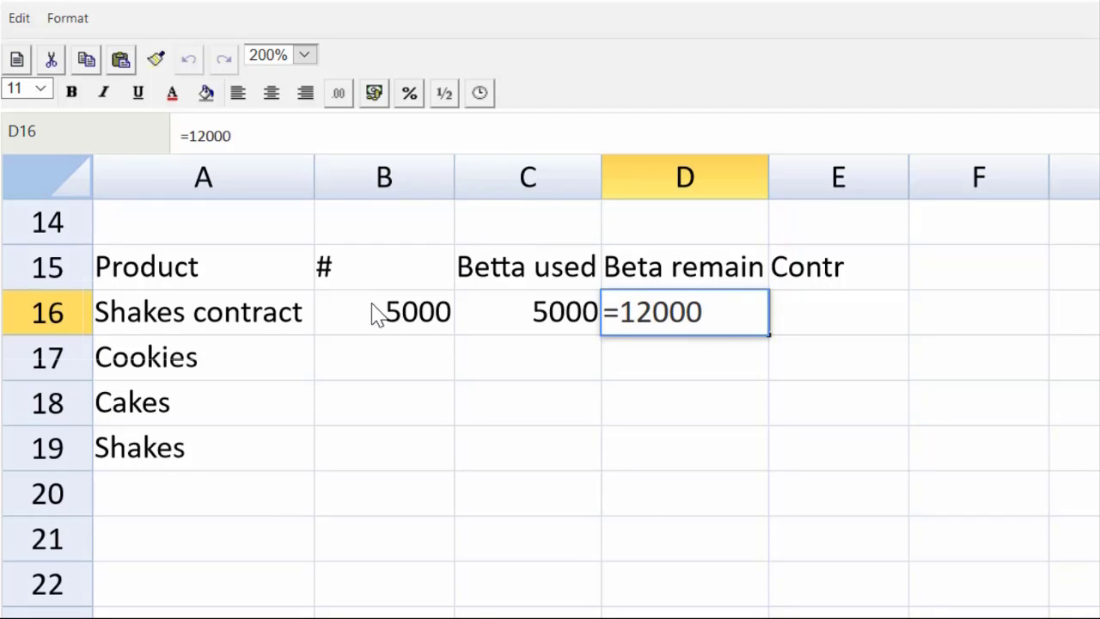
{"action": "type", "text": "-"}
{"action": "left_click", "coordinate": [526, 316]}
{"action": "key", "text": "Return"}
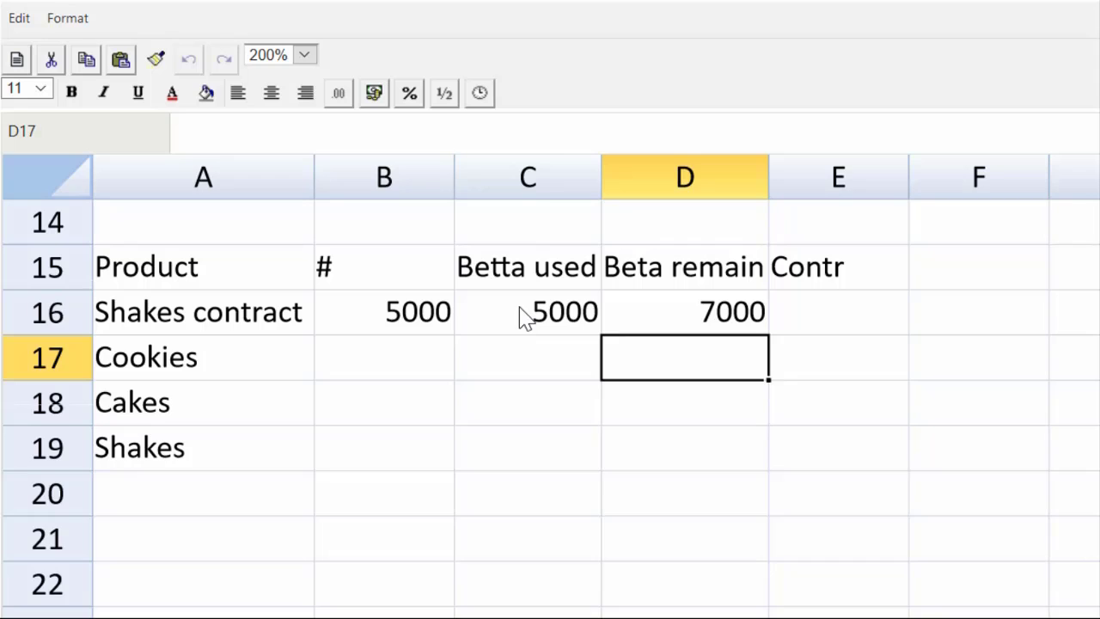
- Enter 9800 Cookies units in B17 and Betta used =B17*.2, giving 1960
{"action": "left_click", "coordinate": [434, 352]}
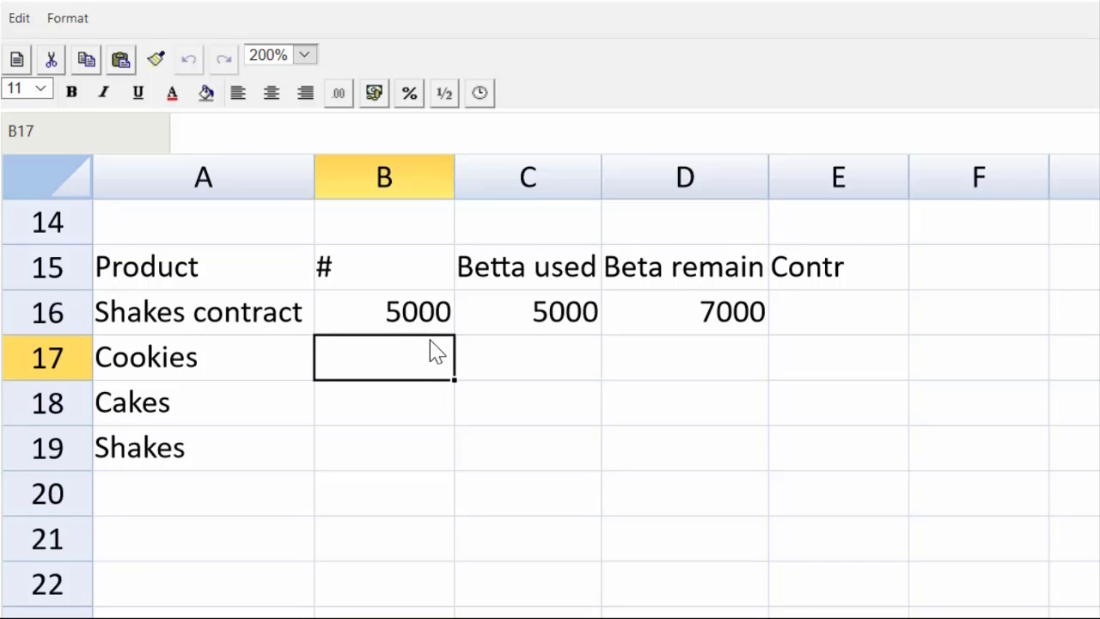
{"action": "type", "text": "9800"}
{"action": "key", "text": "Tab"}
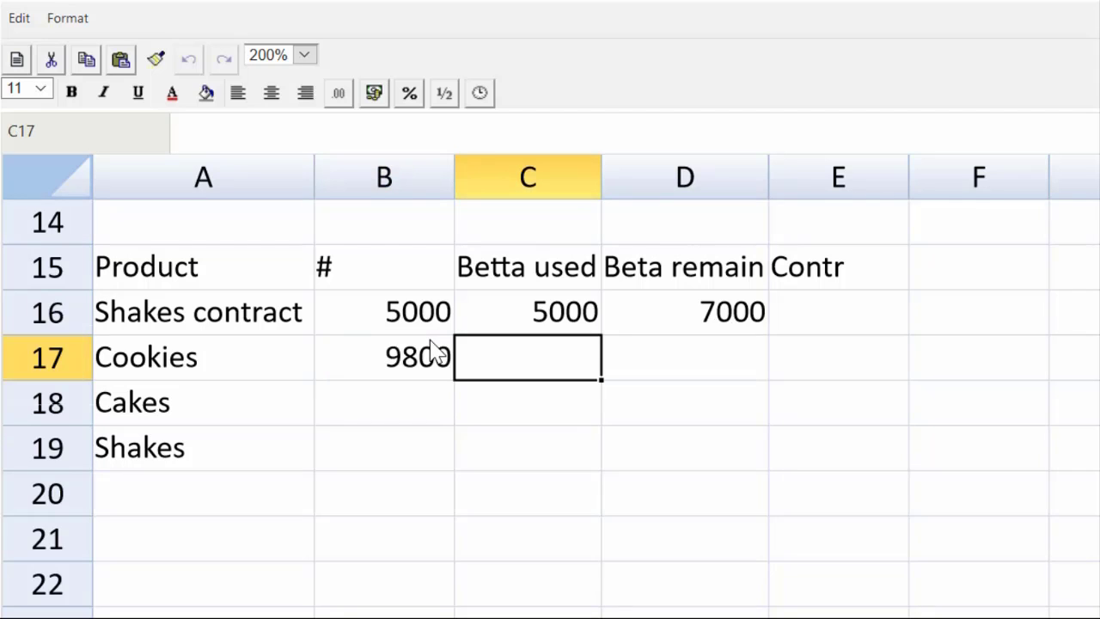
{"action": "type", "text": "="}
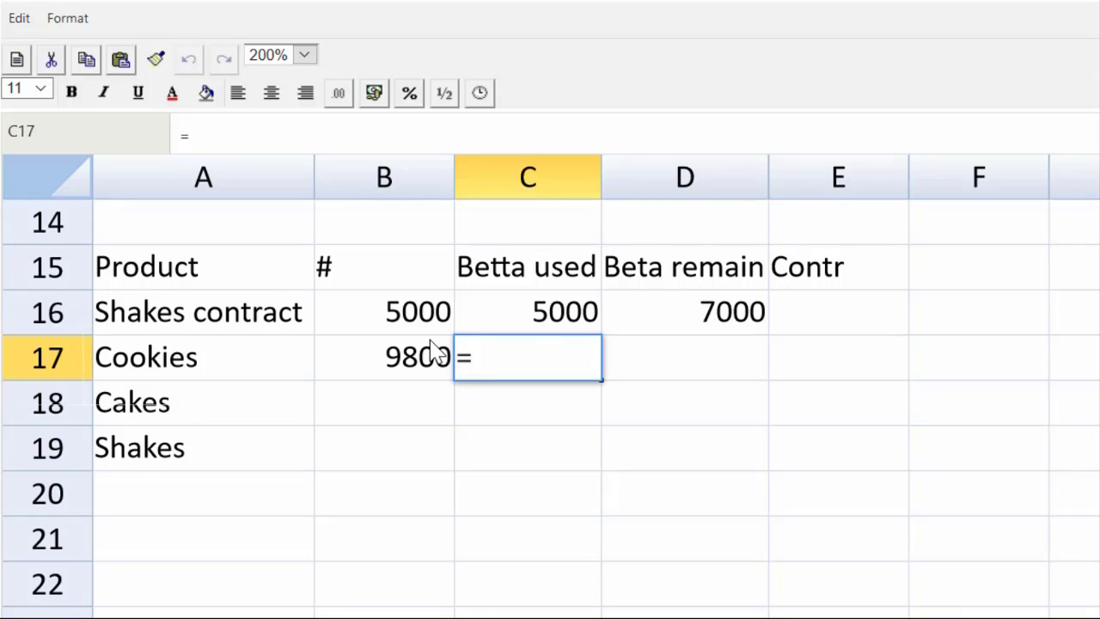
{"action": "type", "text": "@"}
{"action": "key", "text": "BackSpace"}
{"action": "left_click", "coordinate": [388, 353]}
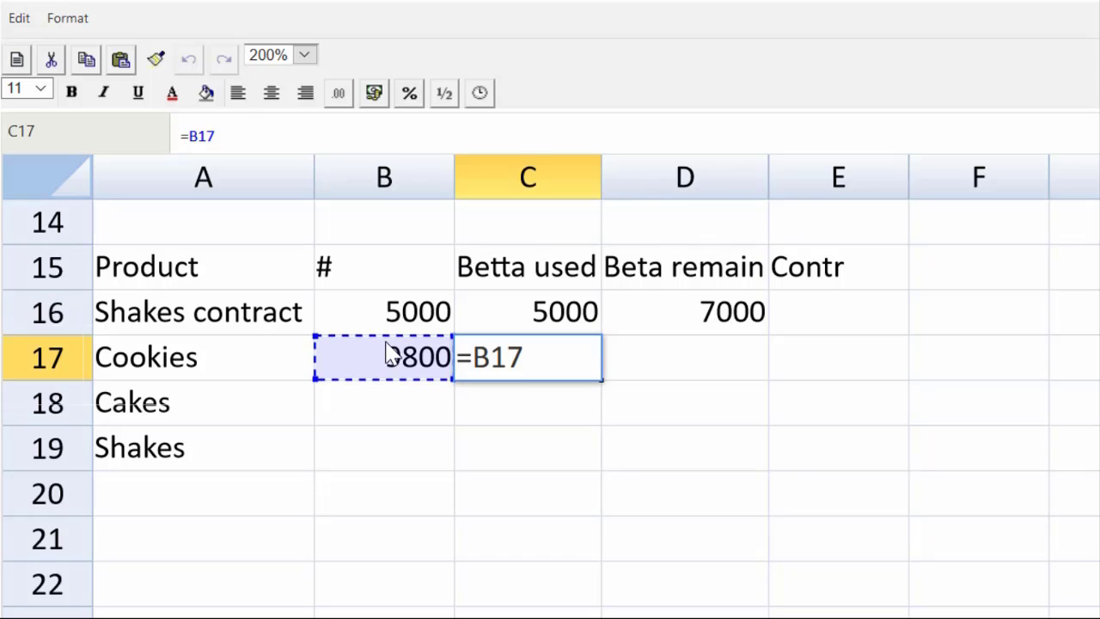
{"action": "type", "text": "*.2"}
{"action": "key", "text": "Return"}
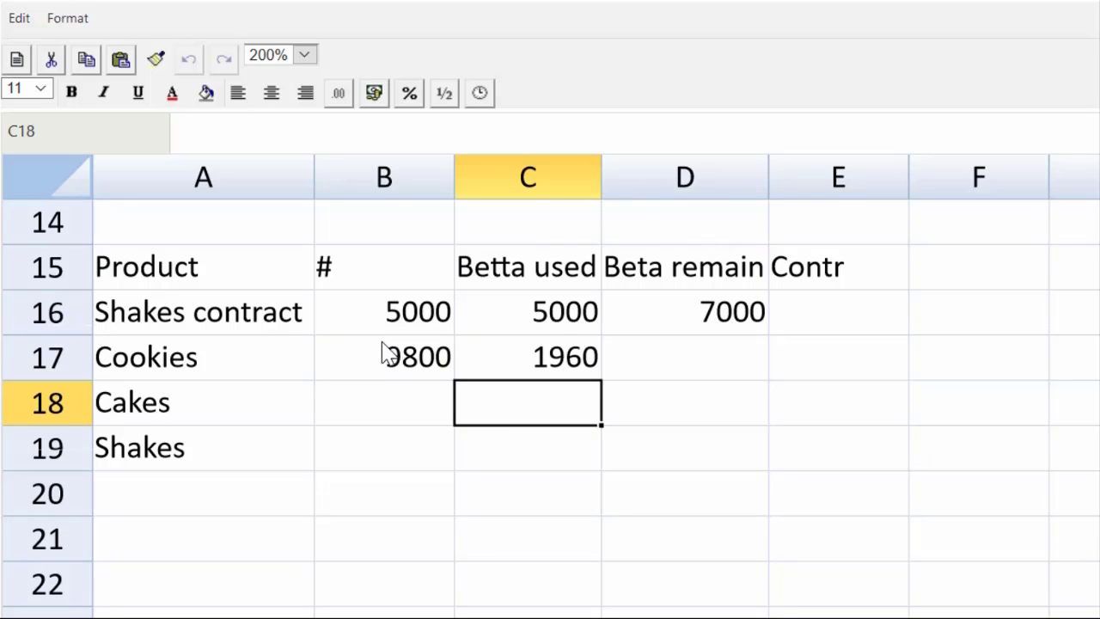
- Compute Cookies Beta remaining in D17 as =D16-C17, giving 5040
{"action": "left_click", "coordinate": [669, 368]}
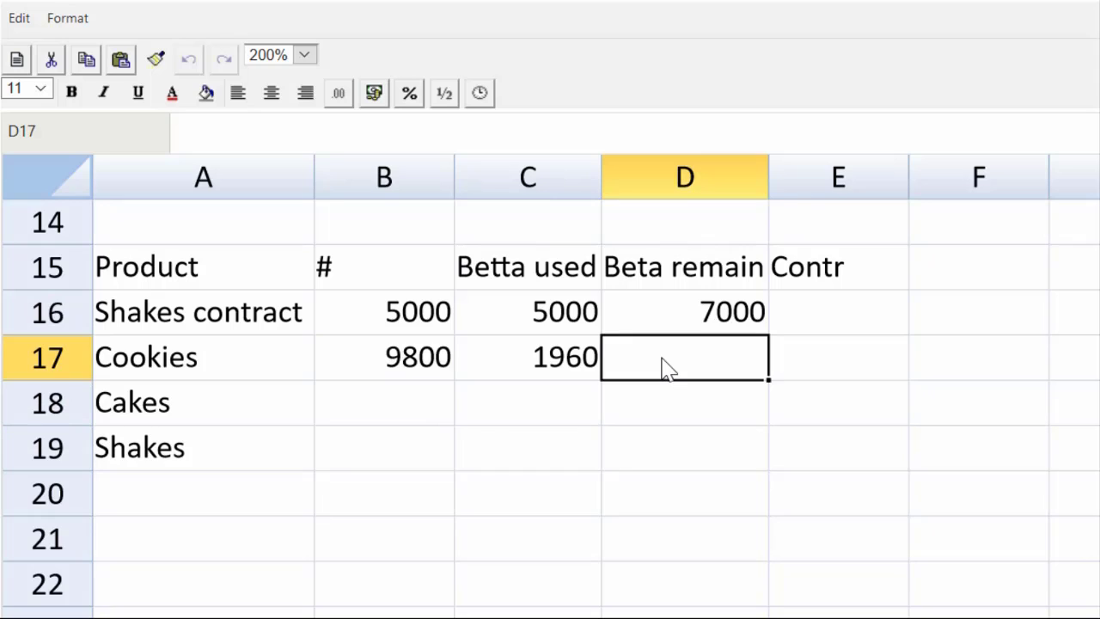
{"action": "type", "text": "="}
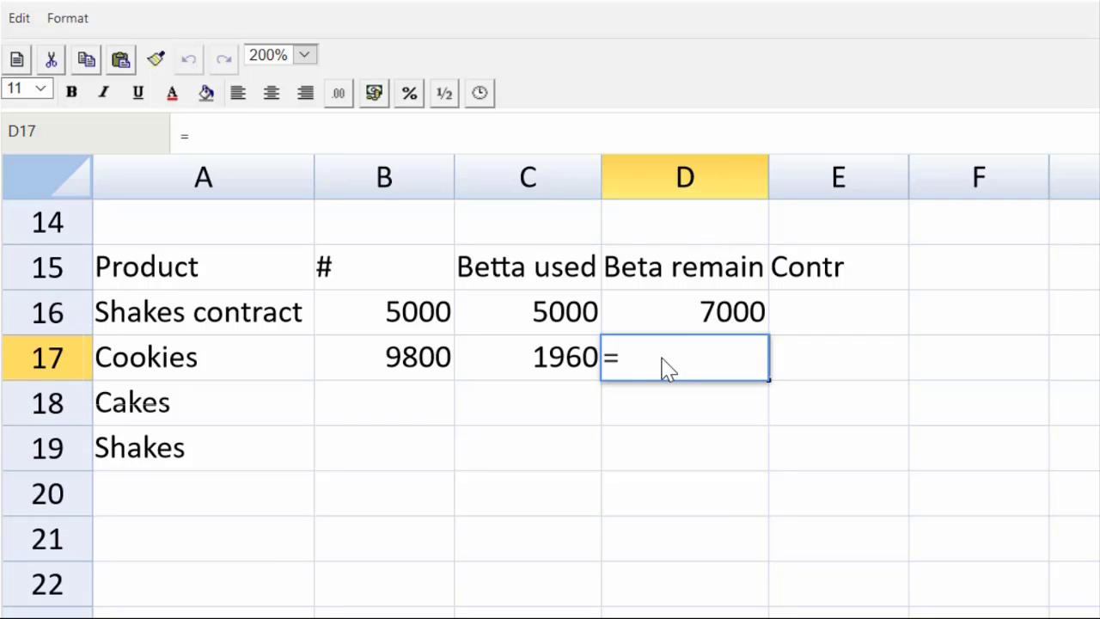
{"action": "left_click", "coordinate": [711, 315]}
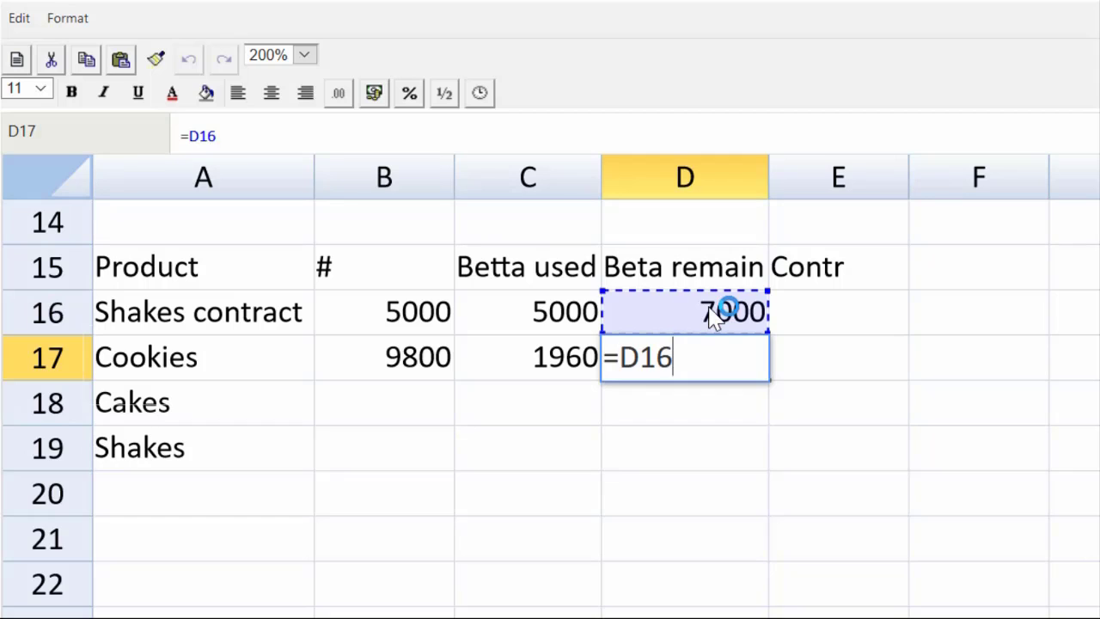
{"action": "type", "text": "-"}
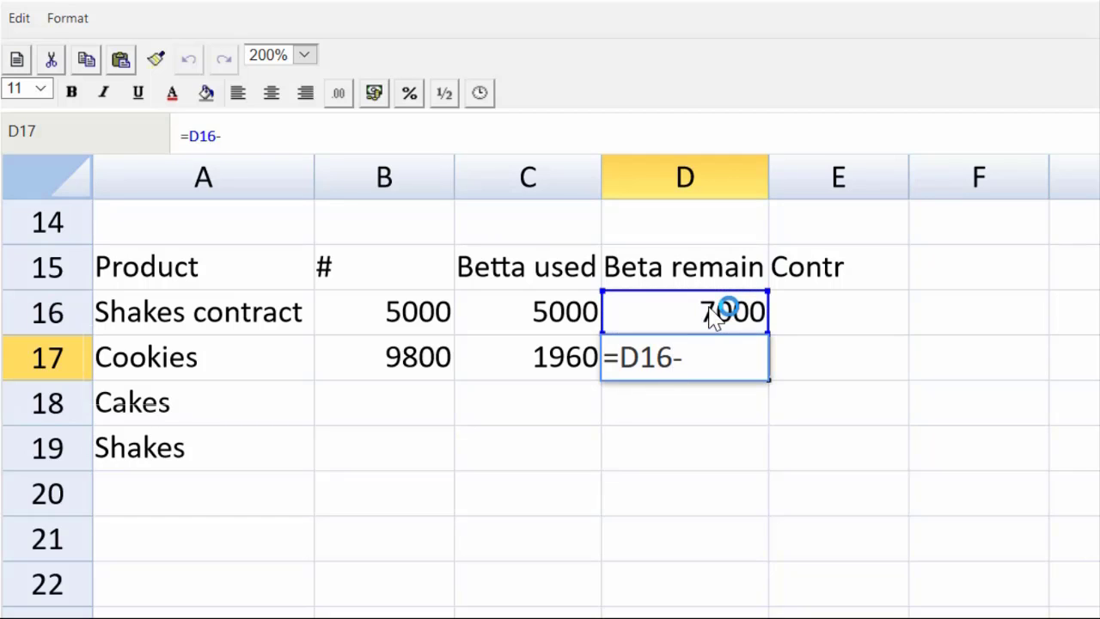
{"action": "left_click", "coordinate": [559, 355]}
{"action": "key", "text": "Return"}
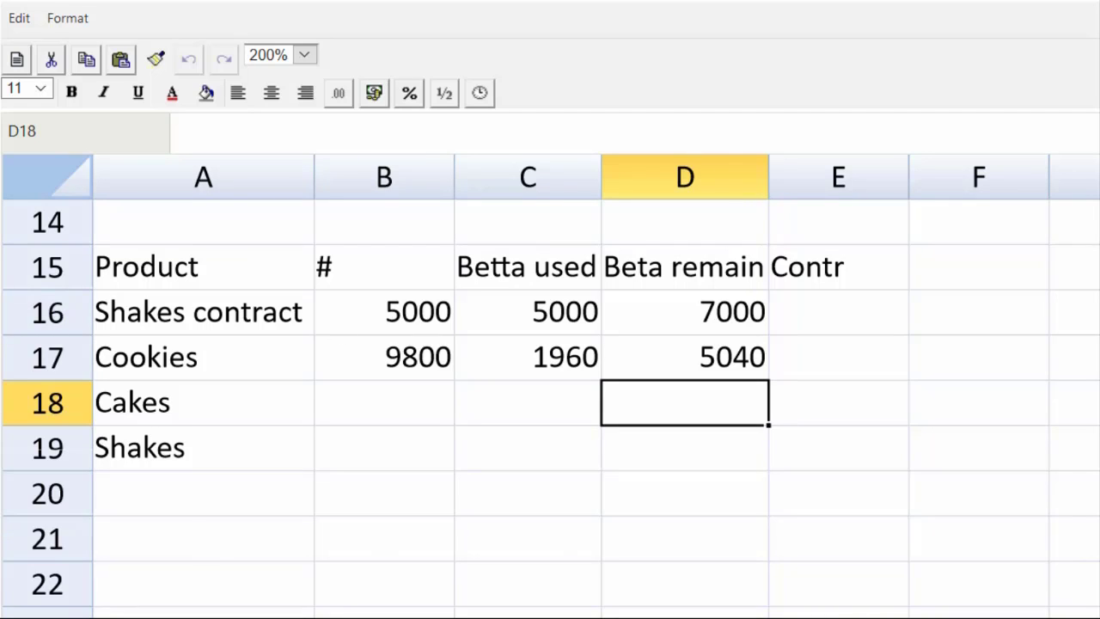
- Enter 11200 Cakes units in B18 and Betta used =B18*0.5 in C18, giving 5600
{"action": "scroll", "coordinate": [550, 386], "scroll_direction": "up", "scroll_amount": 5}
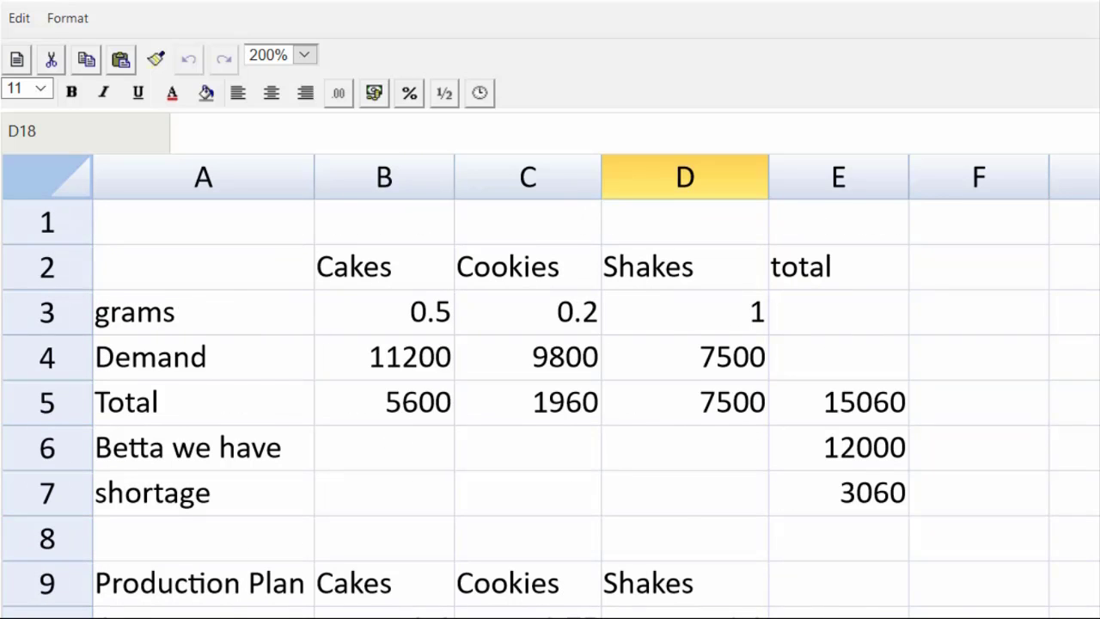
{"action": "scroll", "coordinate": [277, 418], "scroll_direction": "down", "scroll_amount": 4}
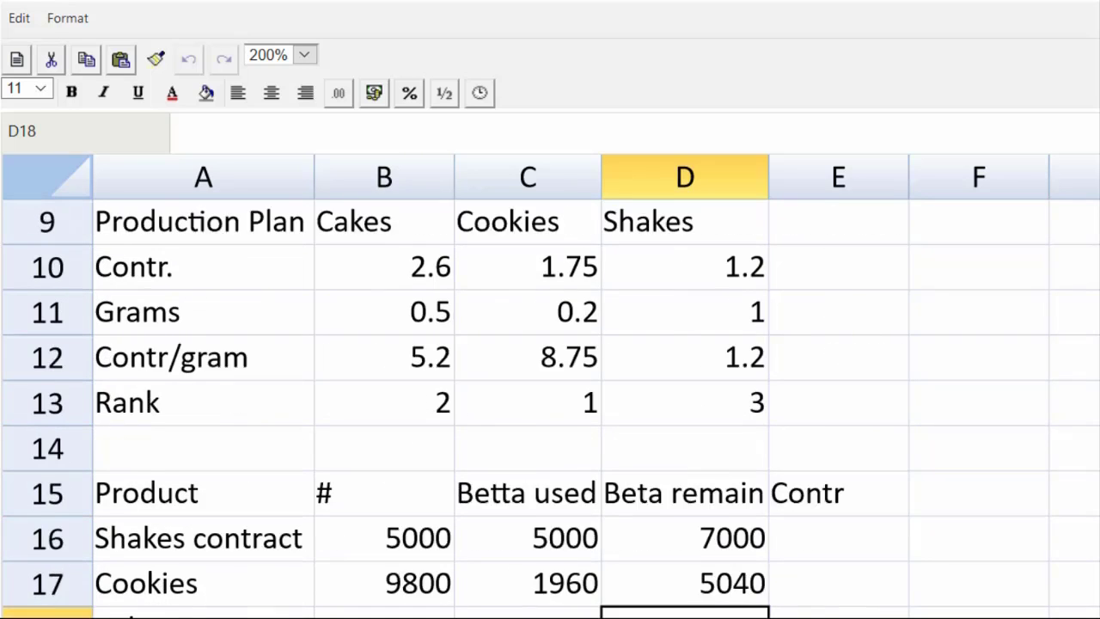
{"action": "left_click", "coordinate": [350, 547]}
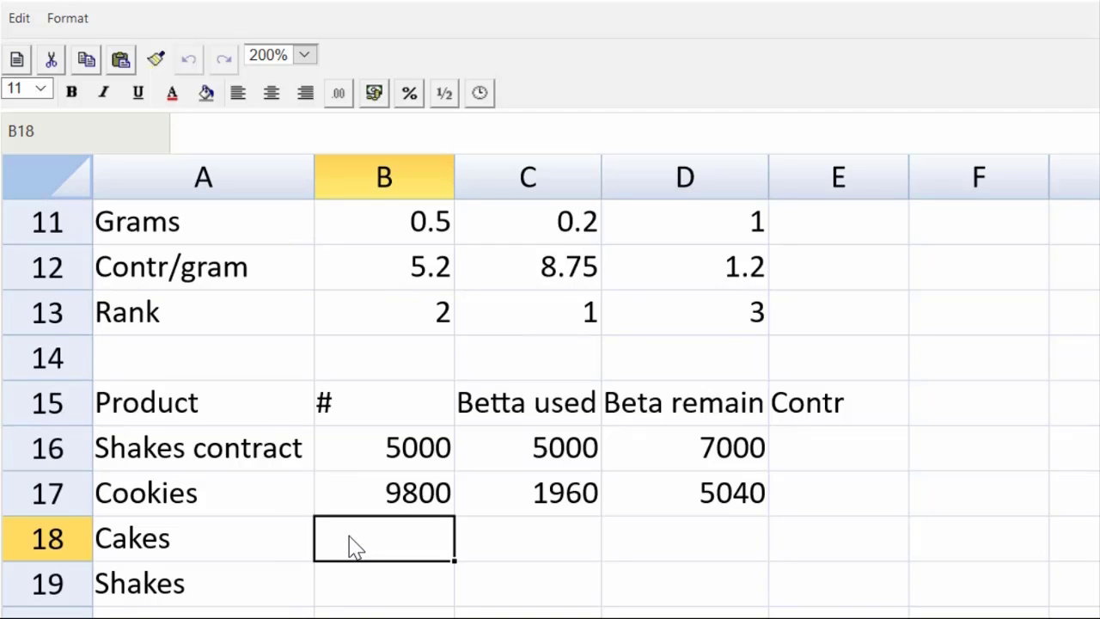
{"action": "type", "text": "="}
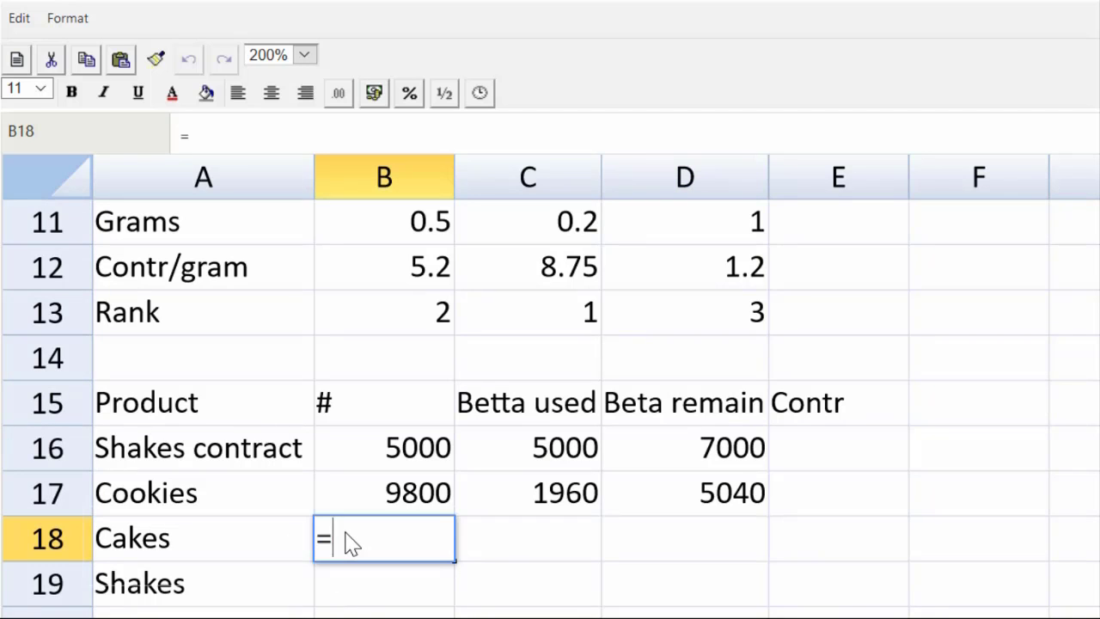
{"action": "key", "text": "BackSpace"}
{"action": "type", "text": "11200"}
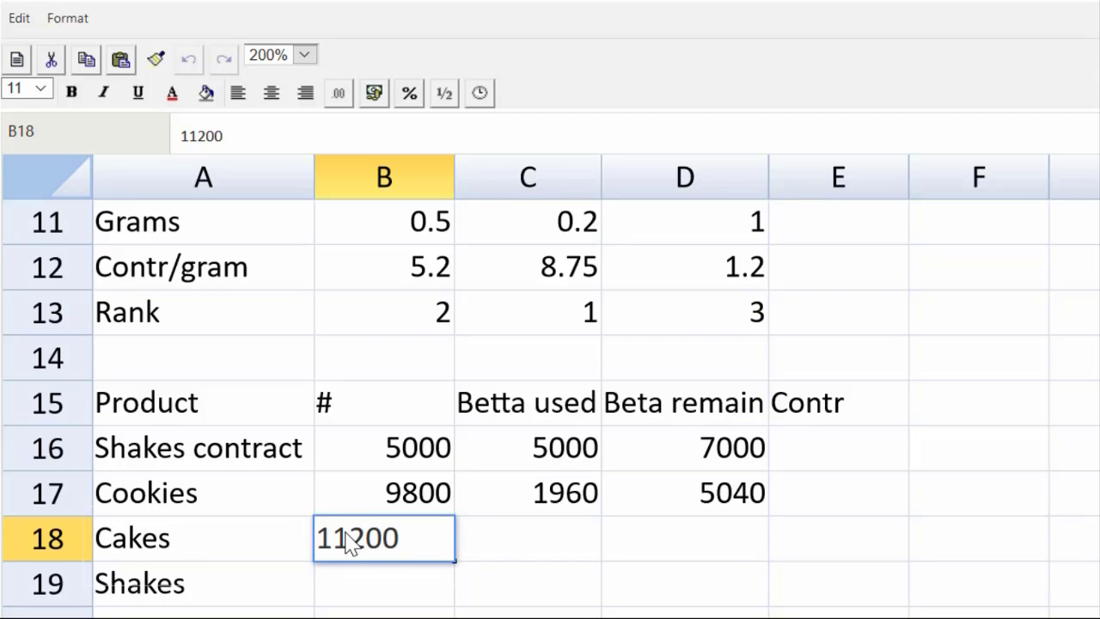
{"action": "key", "text": "Tab"}
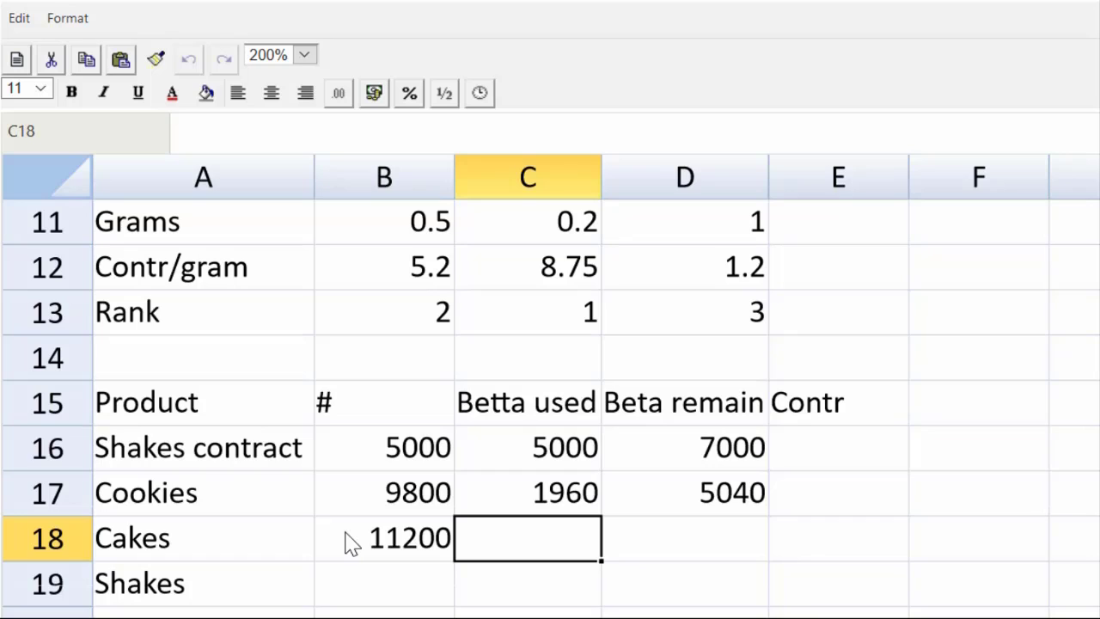
{"action": "type", "text": "="}
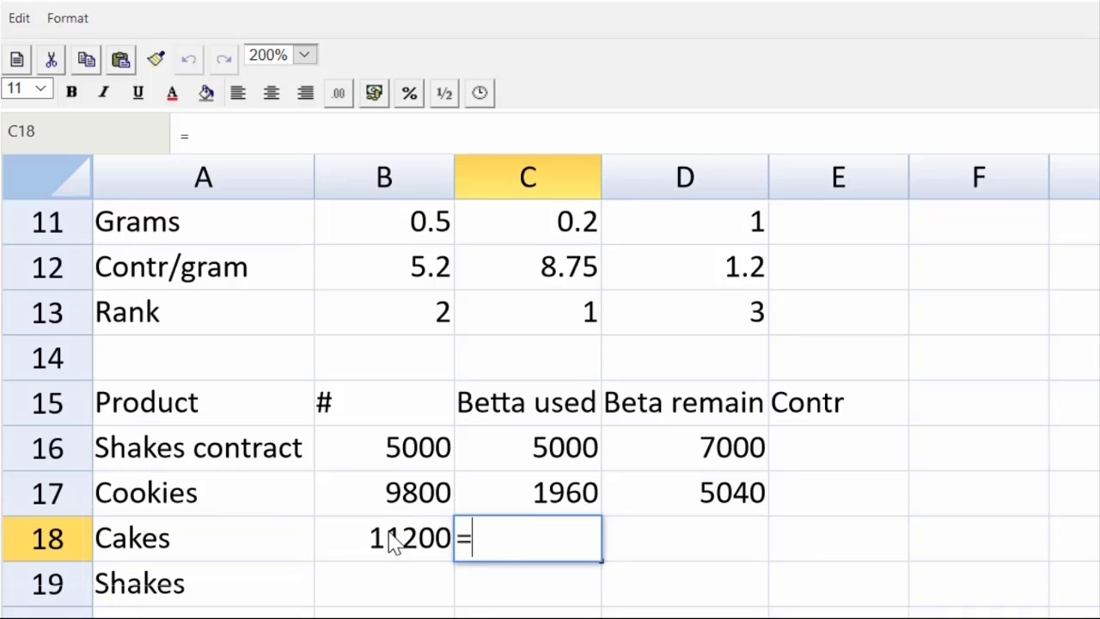
{"action": "left_click", "coordinate": [394, 541]}
{"action": "type", "text": "*0."}
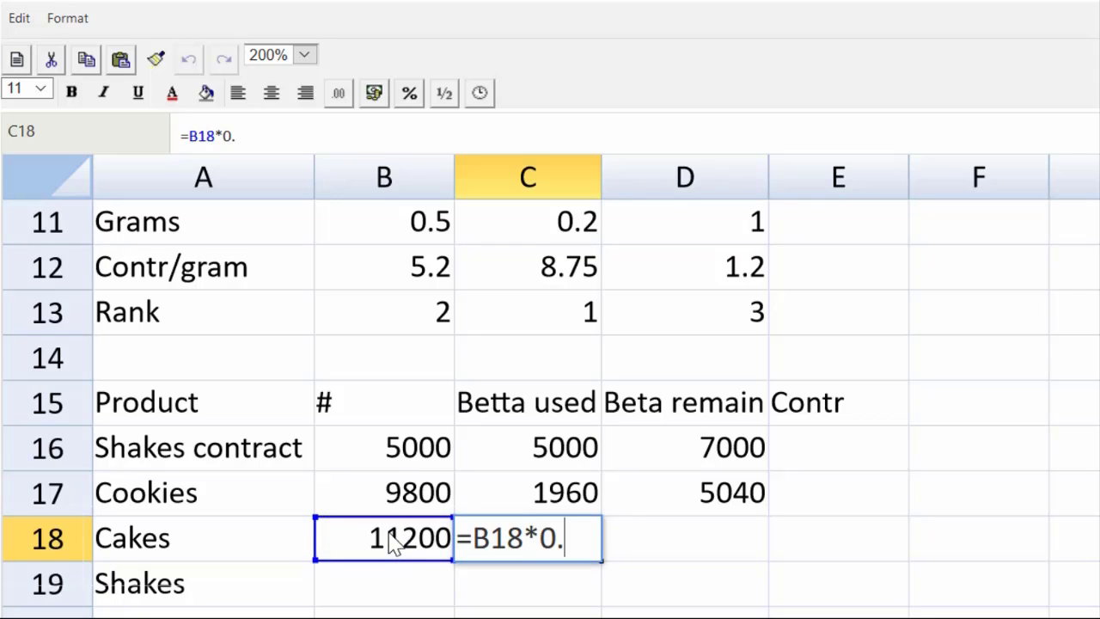
{"action": "type", "text": "5"}
{"action": "key", "text": "Return"}
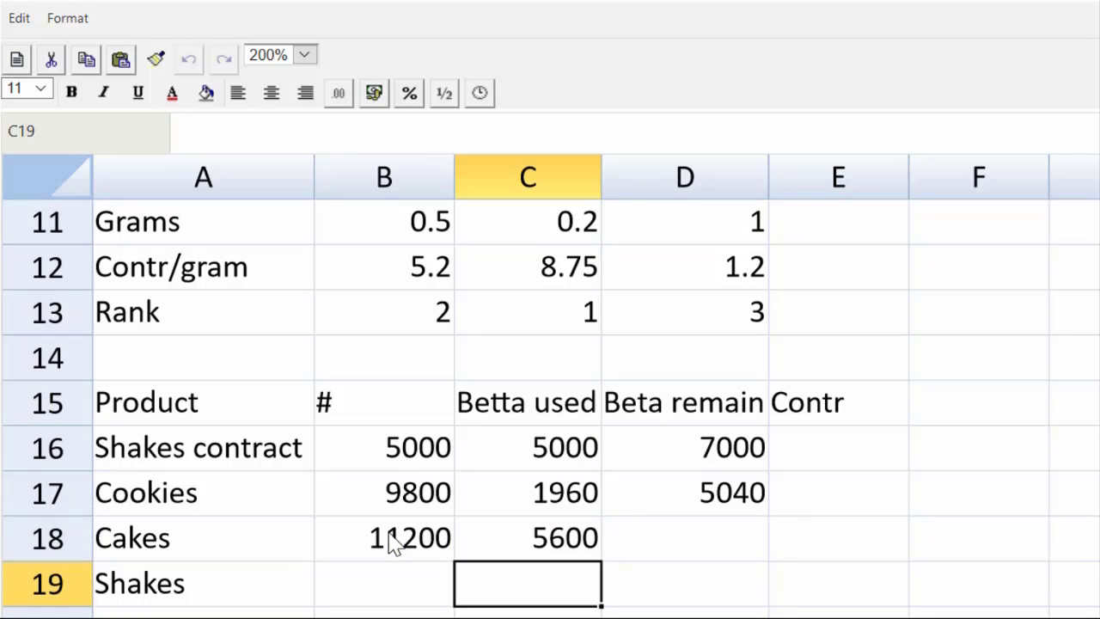
- Fill the Beta remaining formula from D17 down to D18
{"action": "left_click", "coordinate": [735, 505]}
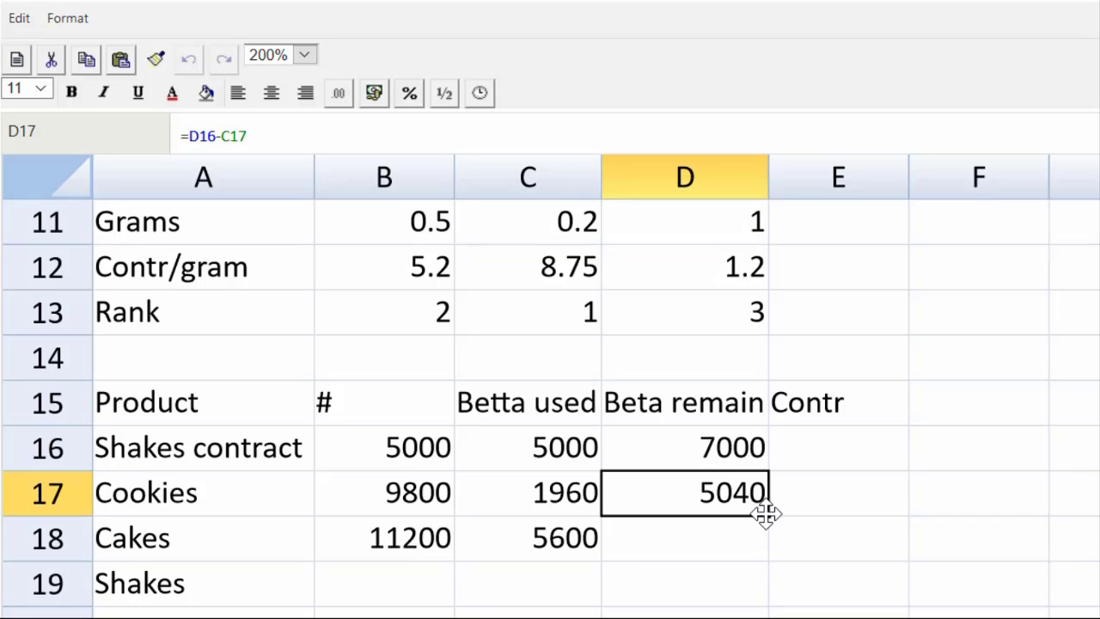
{"action": "left_click_drag", "start_coordinate": [766, 521], "coordinate": [755, 510]}
{"action": "left_click_drag", "start_coordinate": [770, 516], "coordinate": [771, 563]}
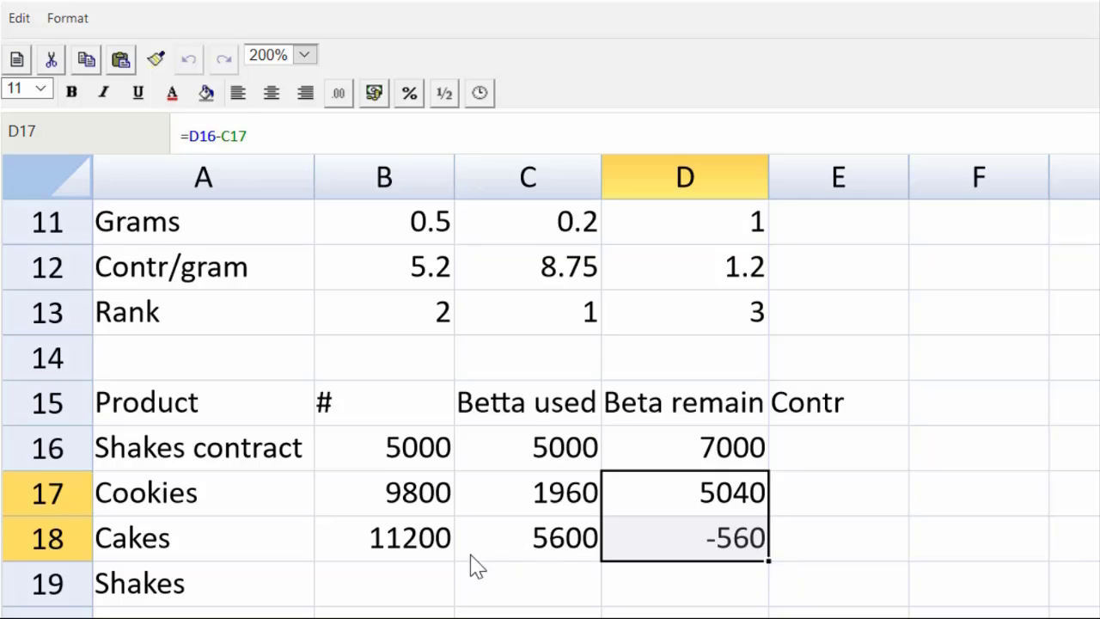
{"action": "left_click", "coordinate": [520, 595]}
- Replace the Cakes quantity in B18 with =D17/0.5, giving 10080
{"action": "left_click", "coordinate": [401, 548]}
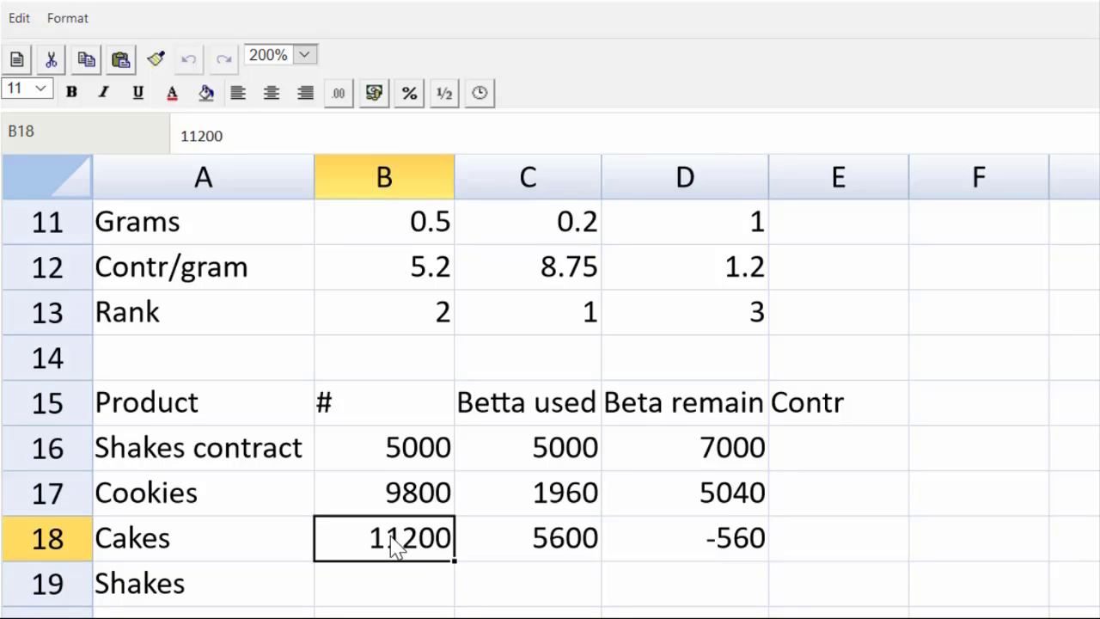
{"action": "type", "text": "="}
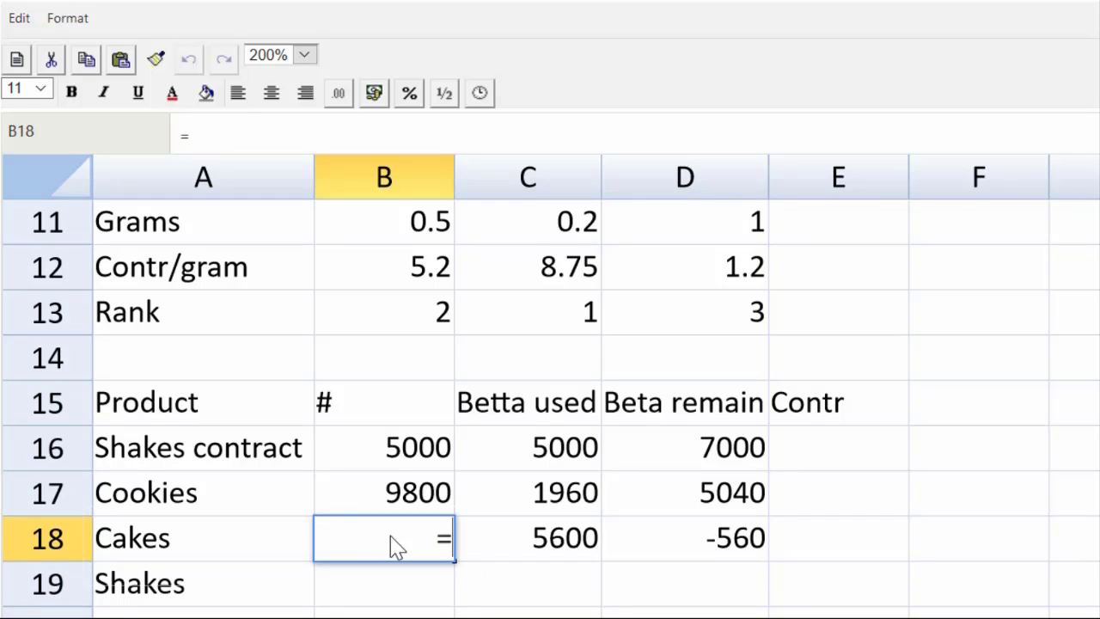
{"action": "left_click", "coordinate": [650, 502]}
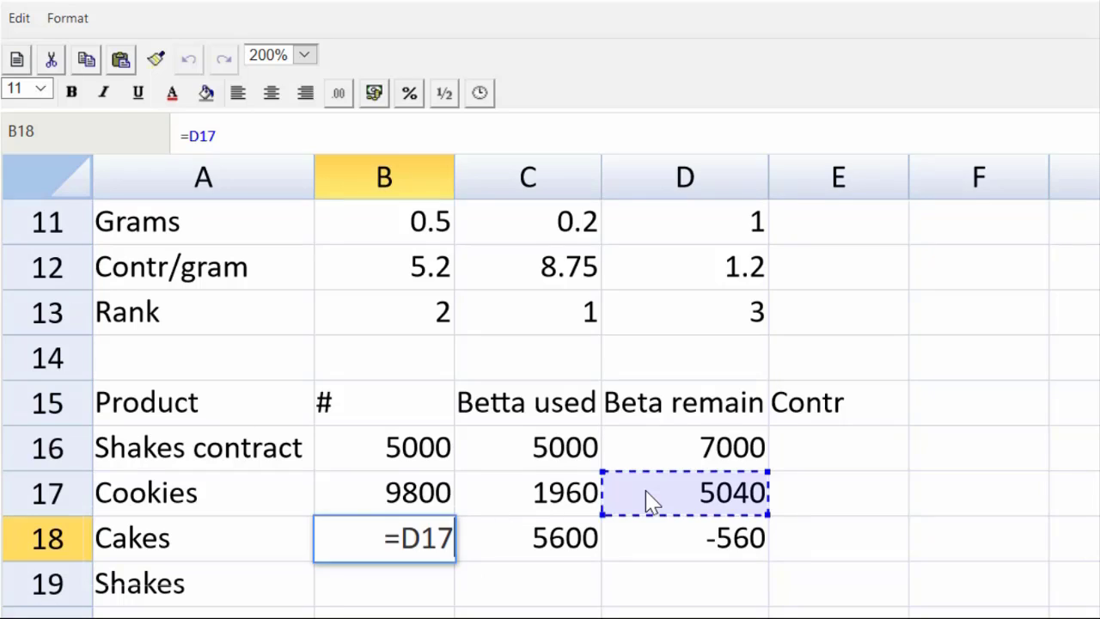
{"action": "type", "text": "/"}
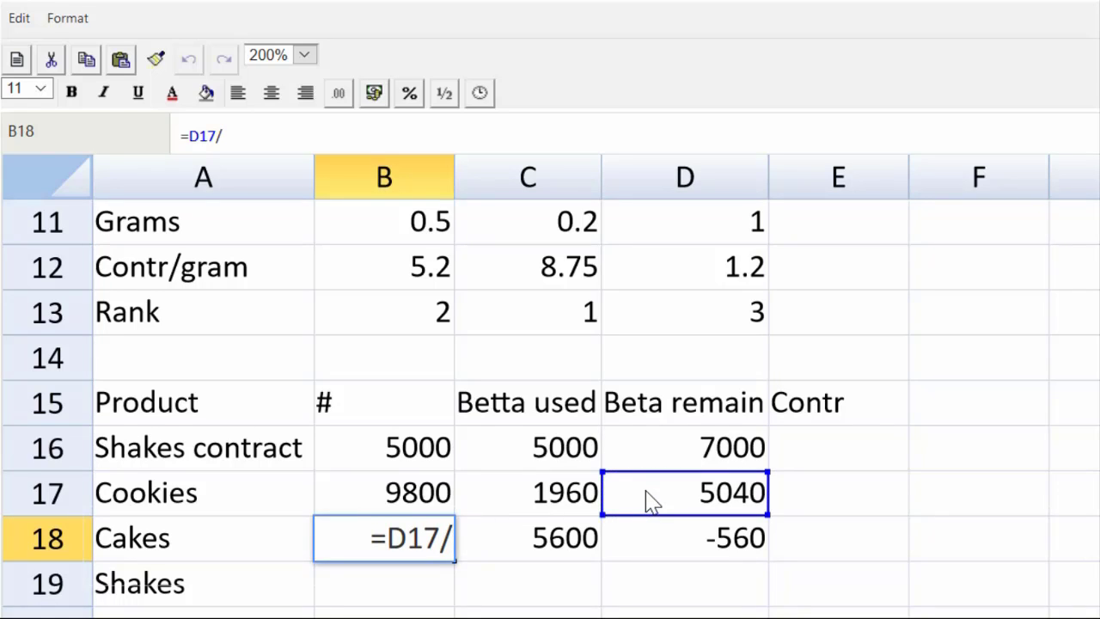
{"action": "type", "text": "0."}
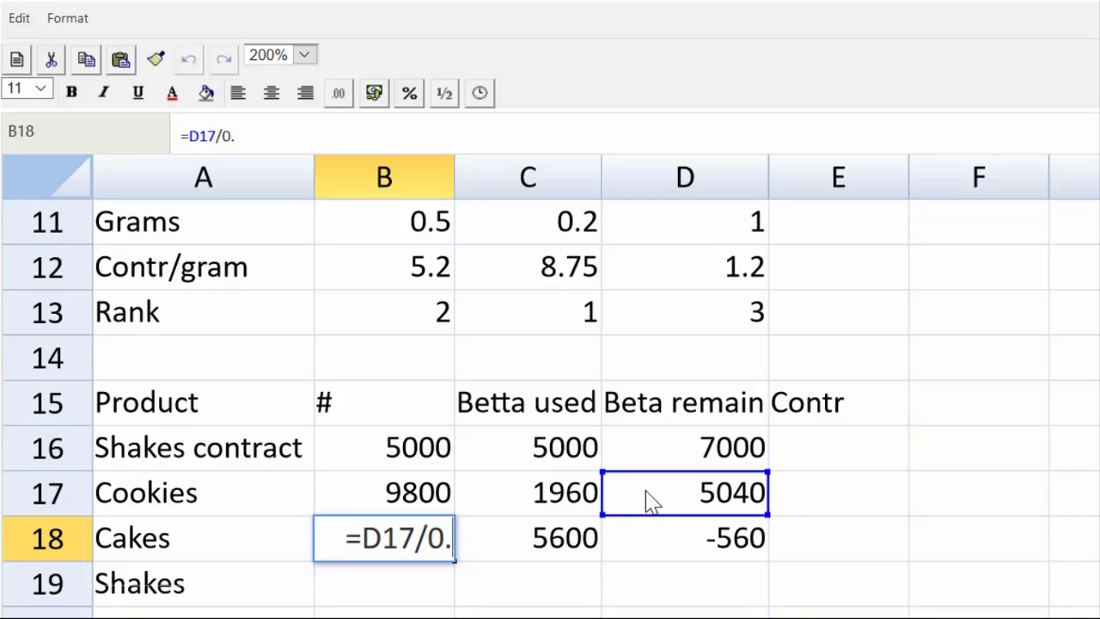
{"action": "type", "text": "5"}
{"action": "key", "text": "Return"}
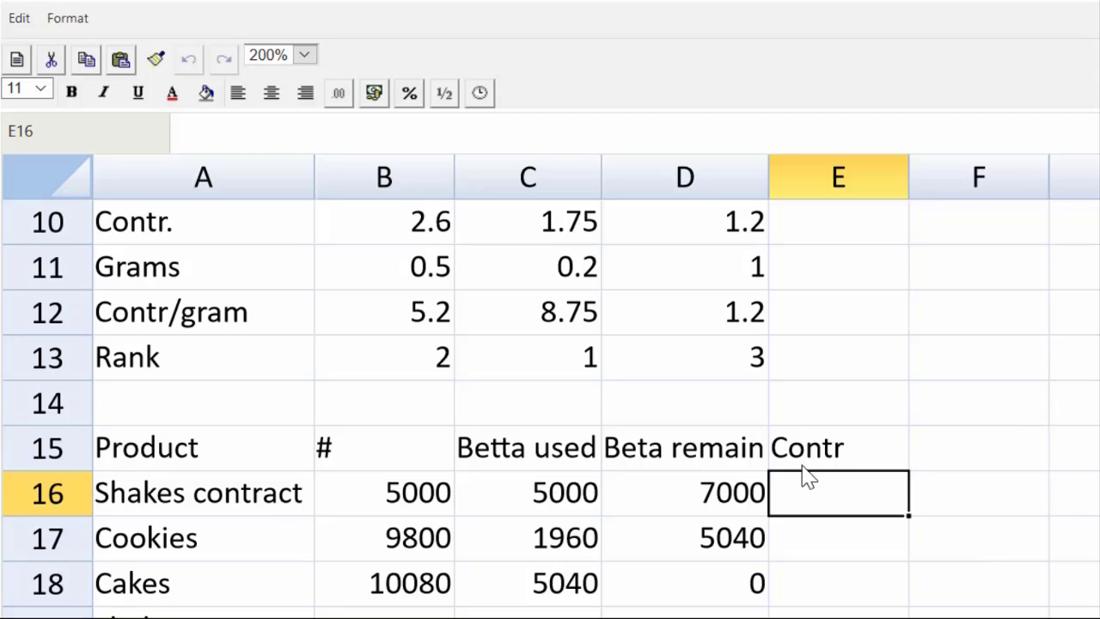
- Enter the Shakes contract contribution in E16 as 5000 × (1.2 − 0.2), giving 5000
{"action": "type", "text": "="}
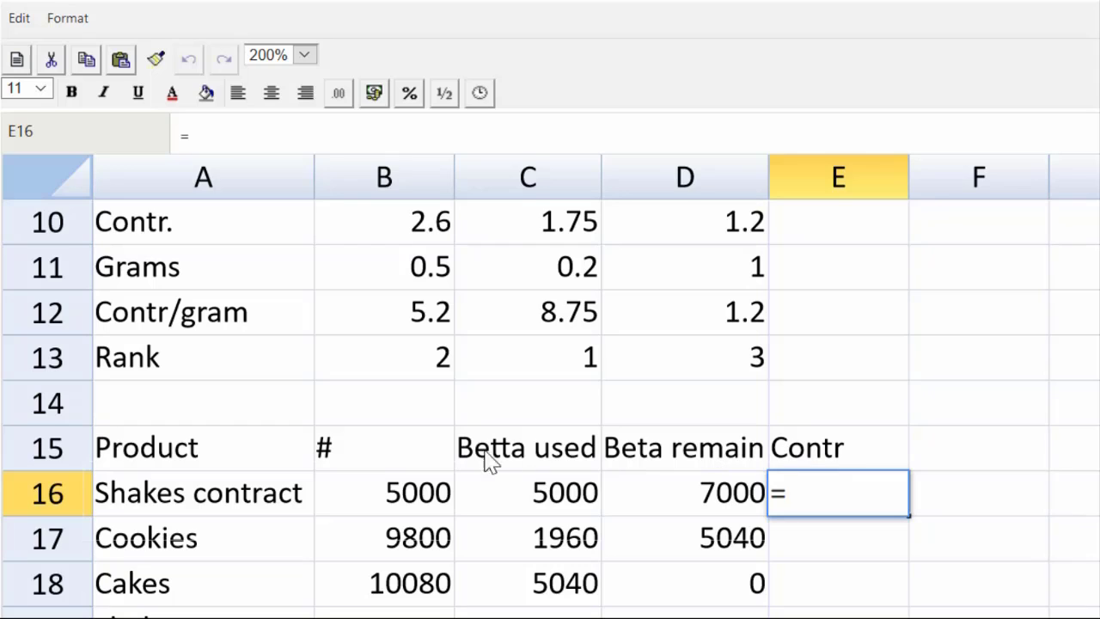
{"action": "left_click", "coordinate": [434, 496]}
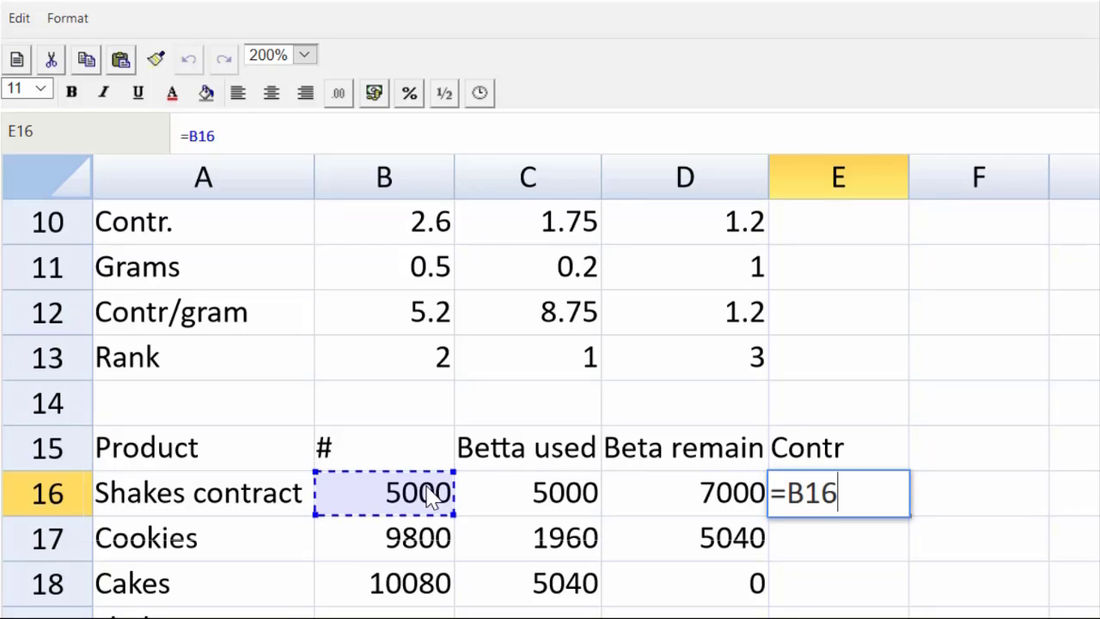
{"action": "type", "text": "*"}
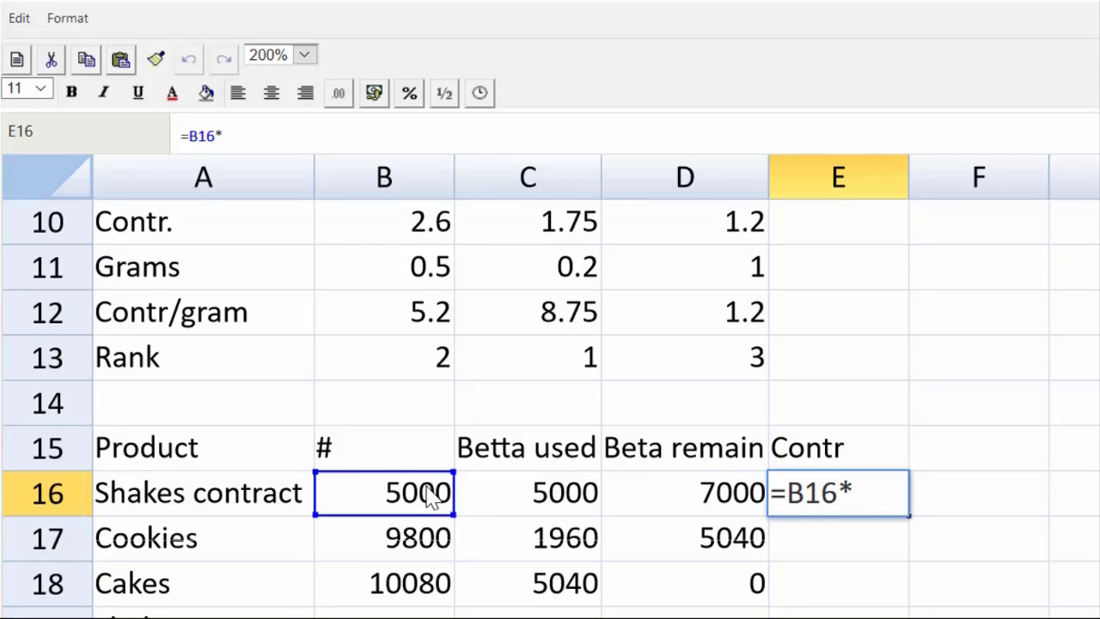
{"action": "left_click", "coordinate": [668, 234]}
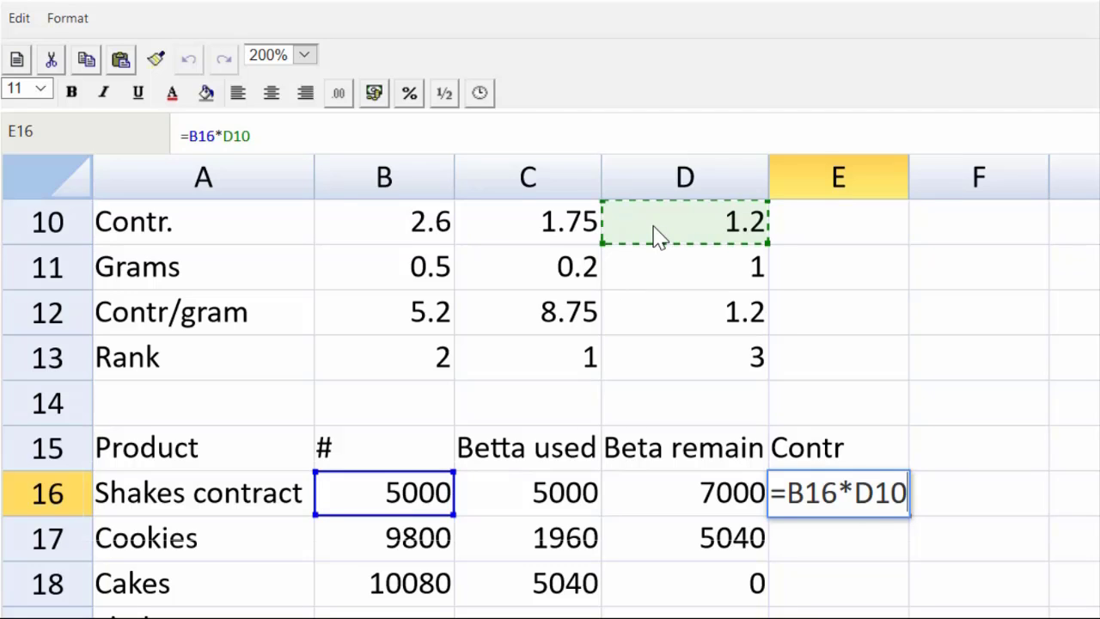
{"action": "type", "text": "-"}
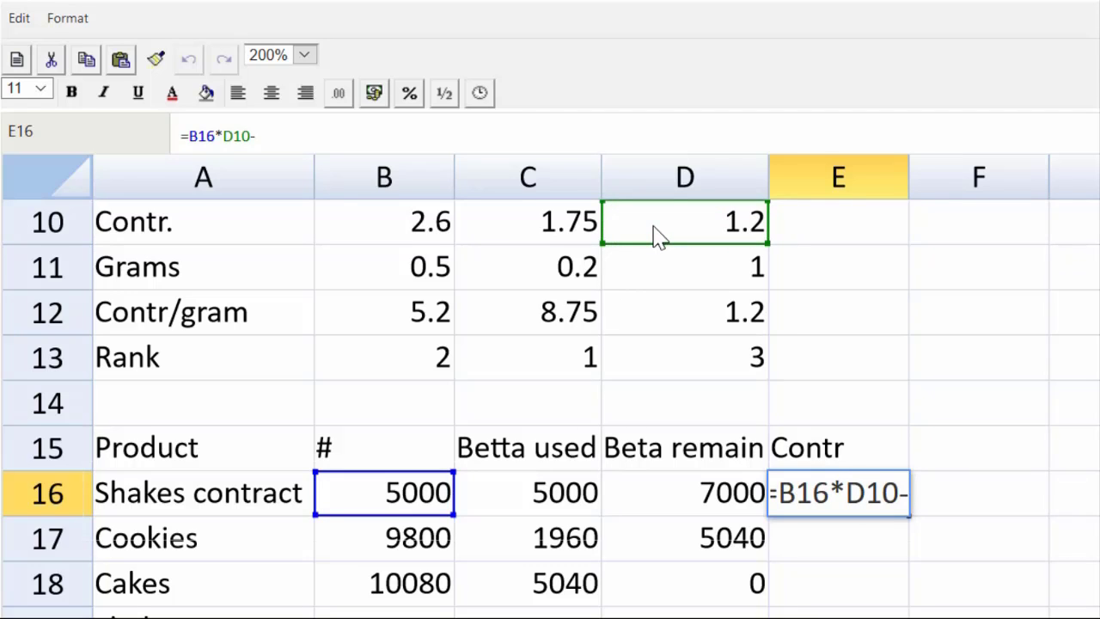
{"action": "type", "text": "0.2"}
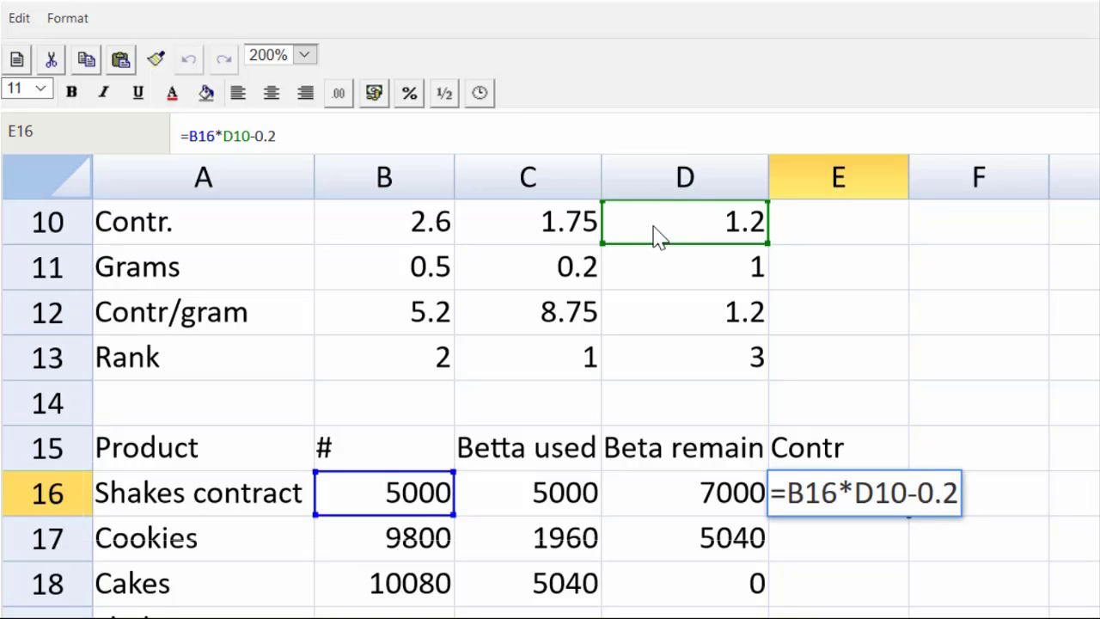
{"action": "type", "text": ")"}
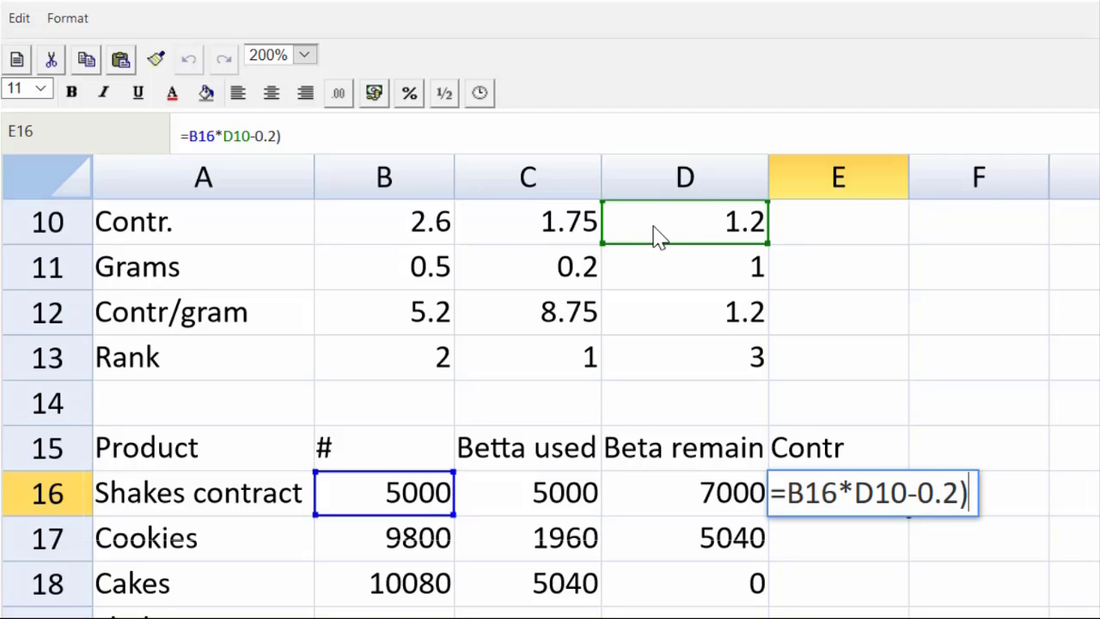
{"action": "left_click", "coordinate": [859, 505]}
{"action": "type", "text": "("}
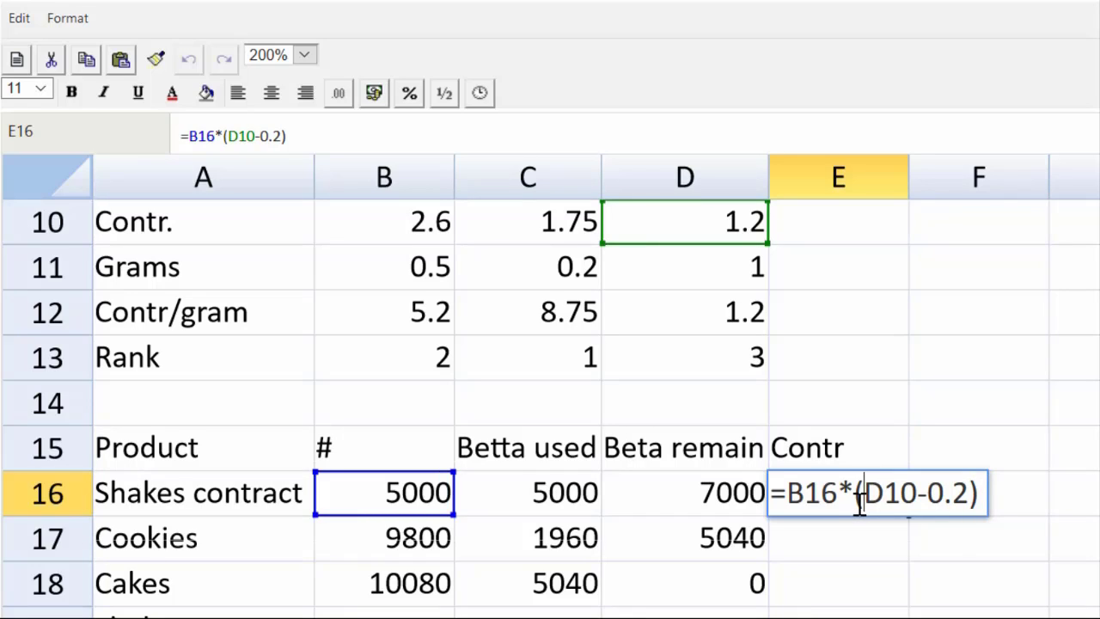
{"action": "key", "text": "Return"}
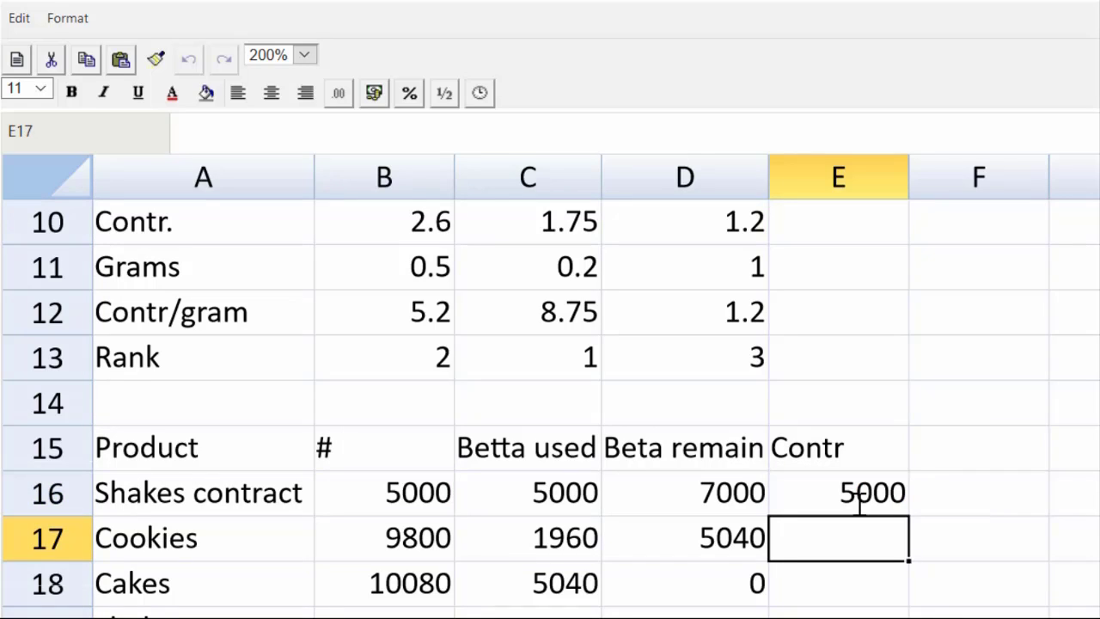
- Enter Cookies and Cakes contributions as quantity times unit contribution: 17150 and 26208
{"action": "type", "text": "="}
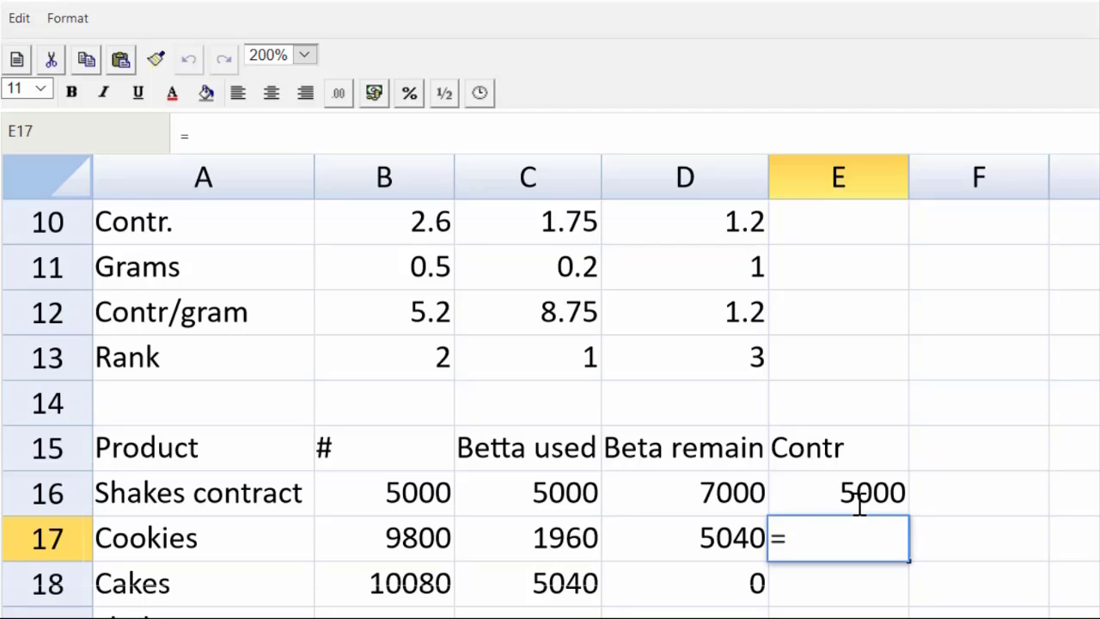
{"action": "left_click", "coordinate": [427, 547]}
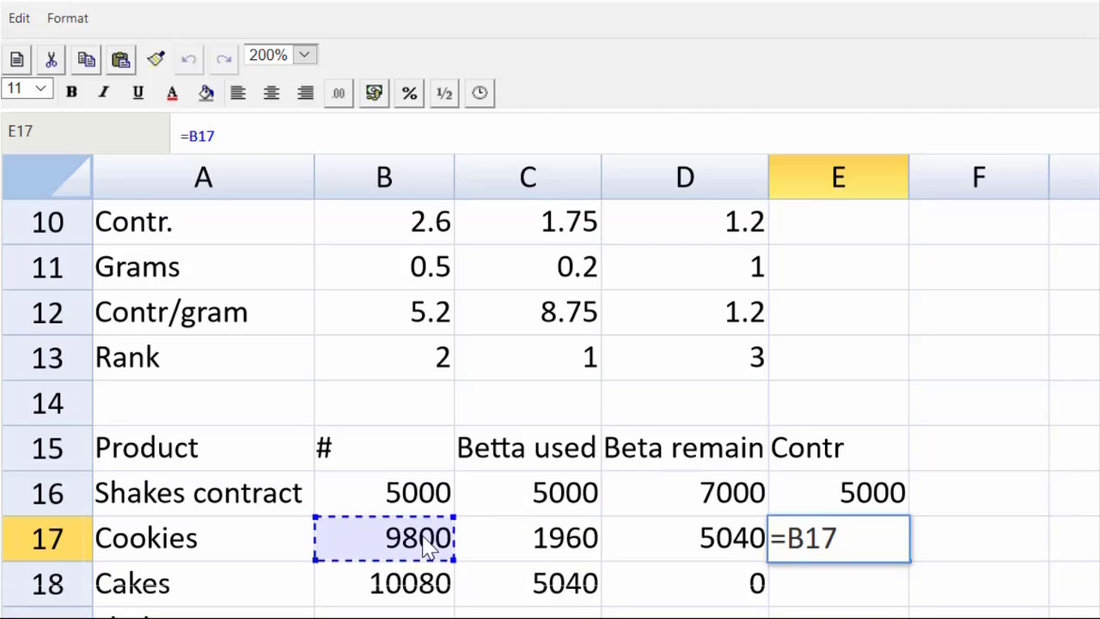
{"action": "type", "text": "*"}
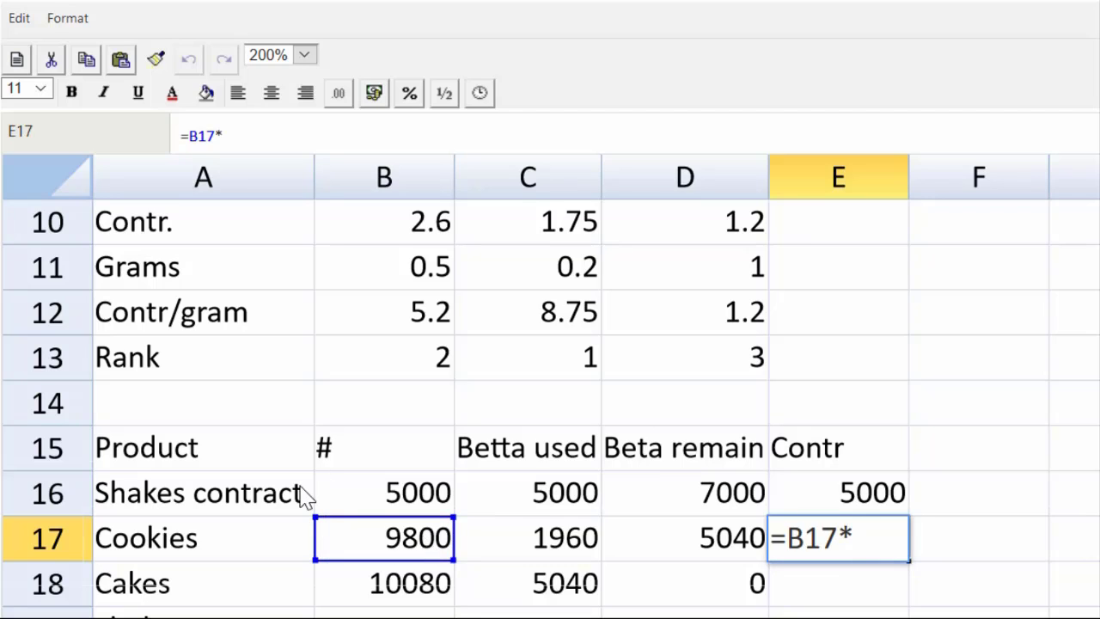
{"action": "left_click", "coordinate": [559, 225]}
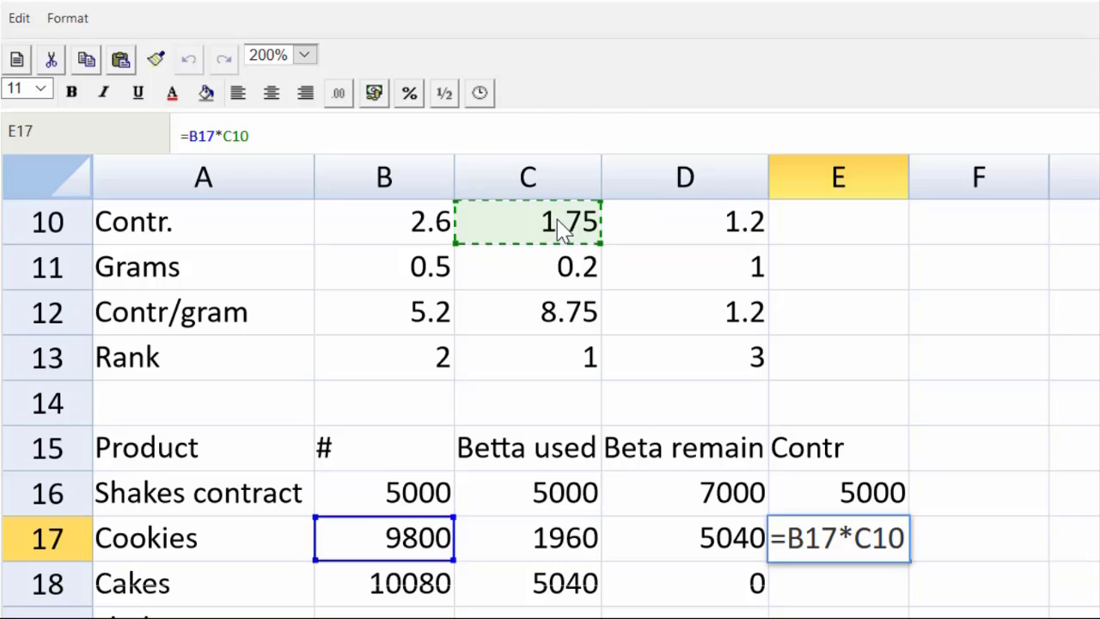
{"action": "key", "text": "Return"}
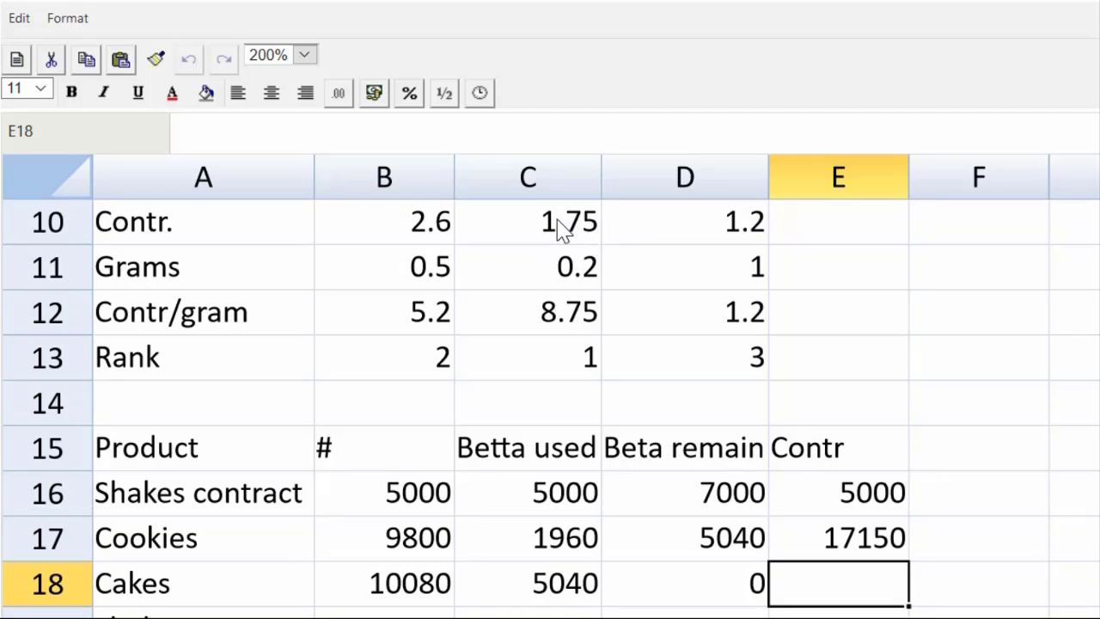
{"action": "type", "text": "="}
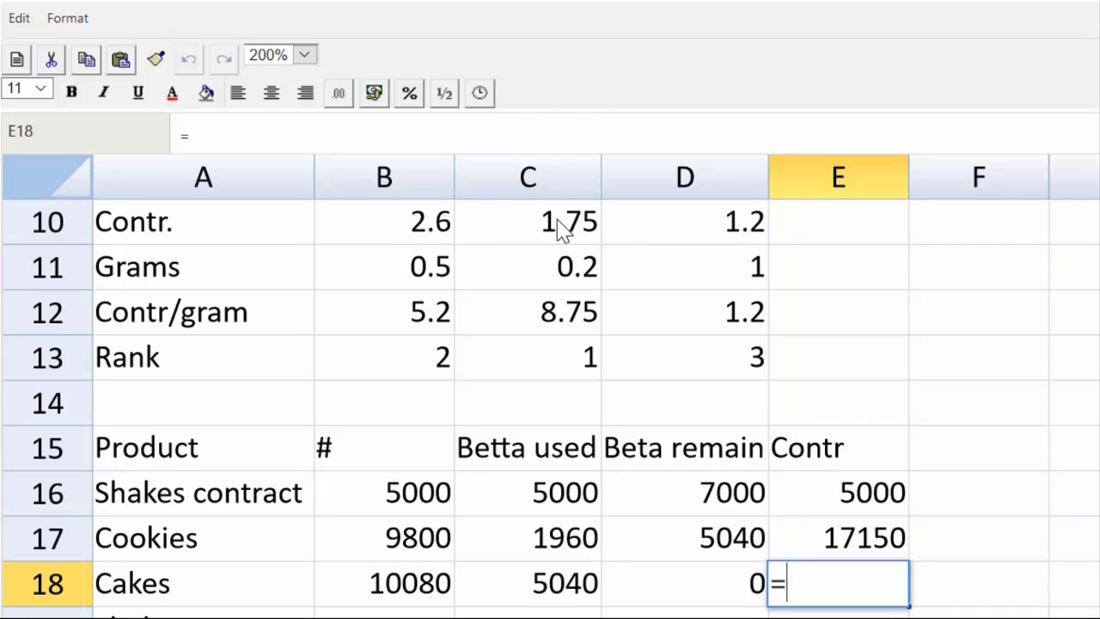
{"action": "left_click", "coordinate": [378, 584]}
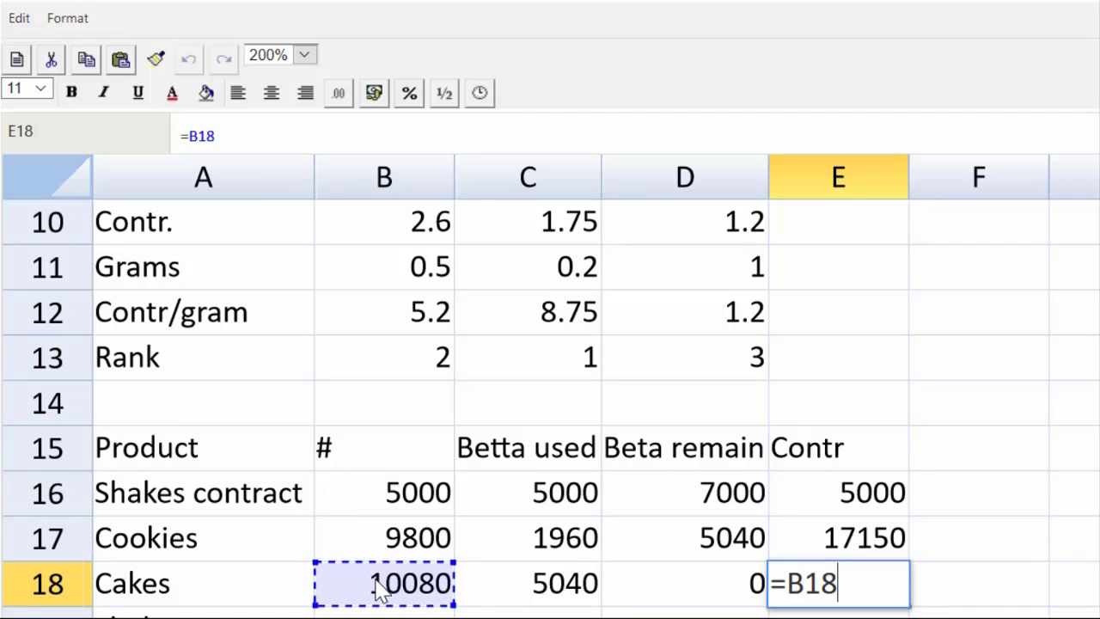
{"action": "type", "text": "*"}
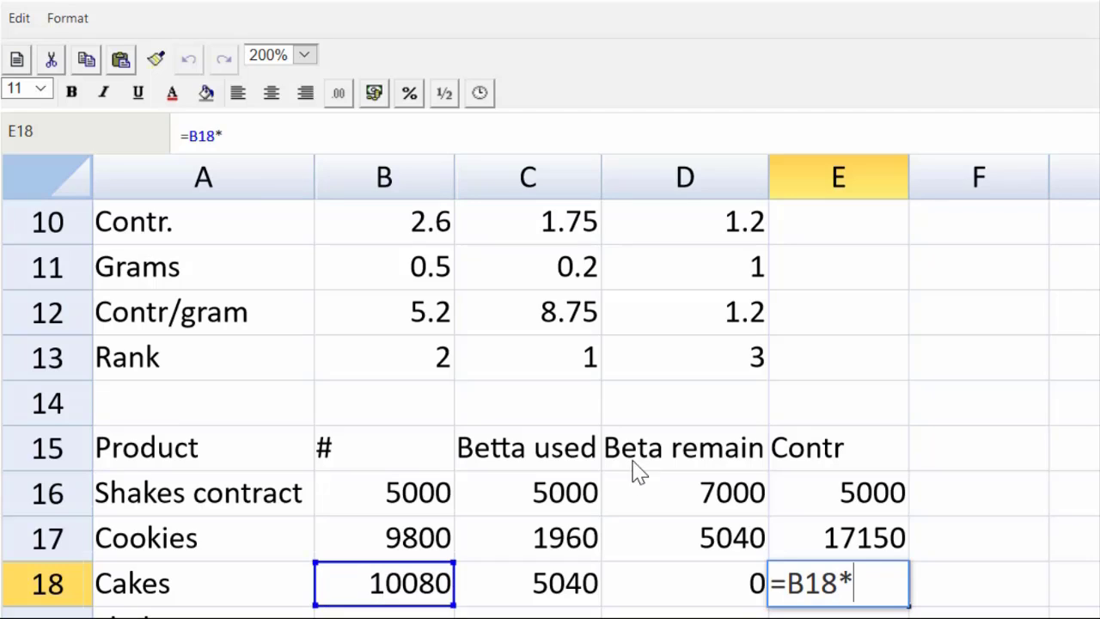
{"action": "left_click", "coordinate": [438, 236]}
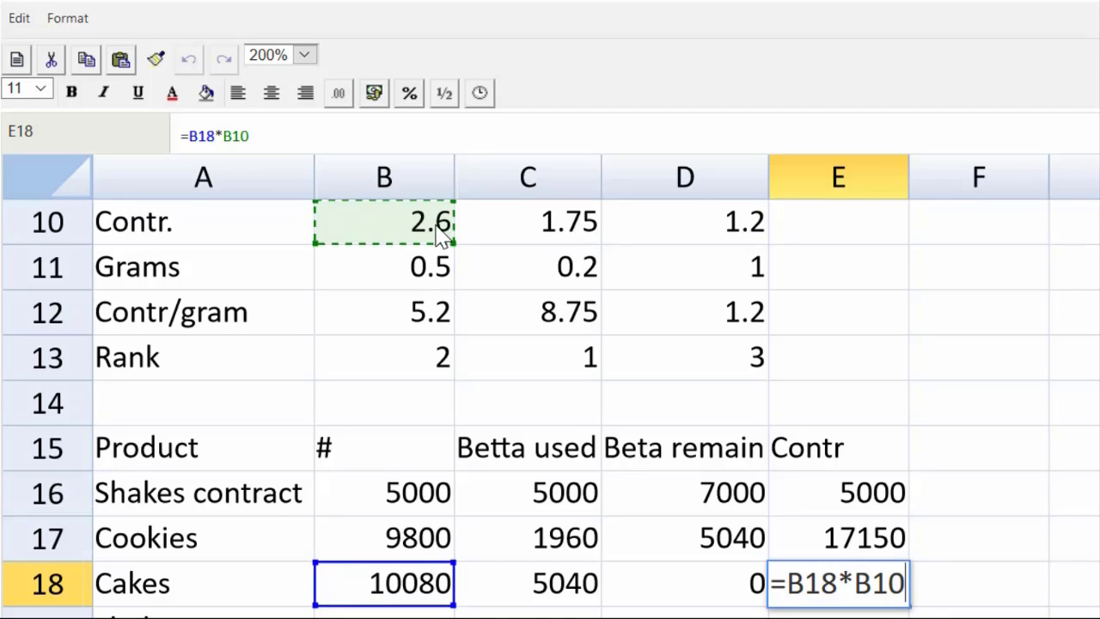
{"action": "key", "text": "Return"}
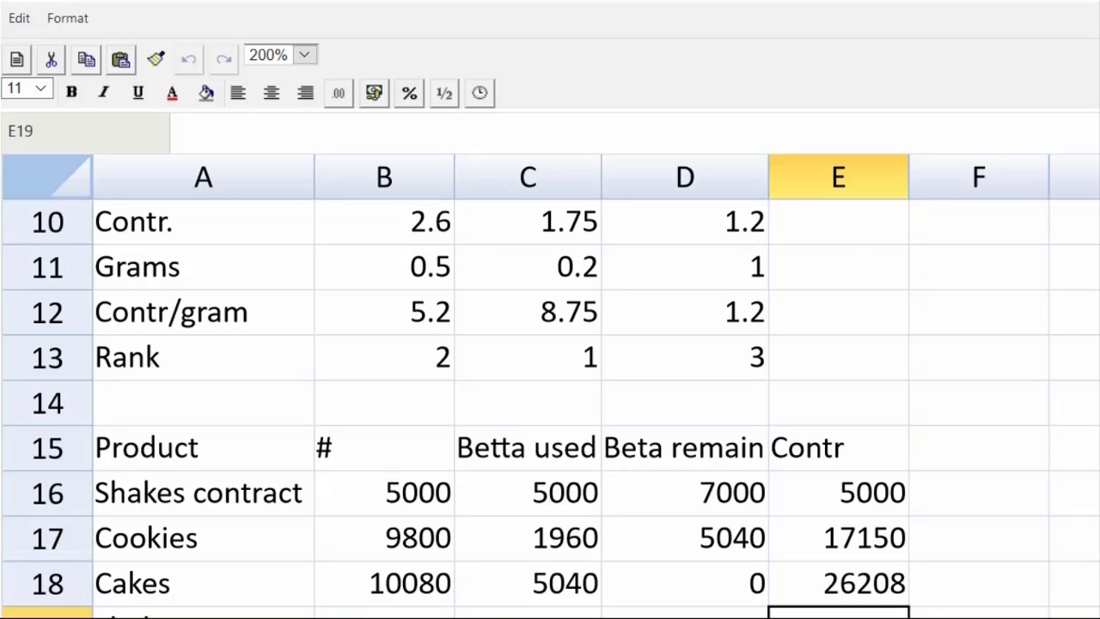
- Relabel A19 as Total and sum E16:E18 in E19, giving 48358
{"action": "scroll", "coordinate": [825, 564], "scroll_direction": "down", "scroll_amount": 2}
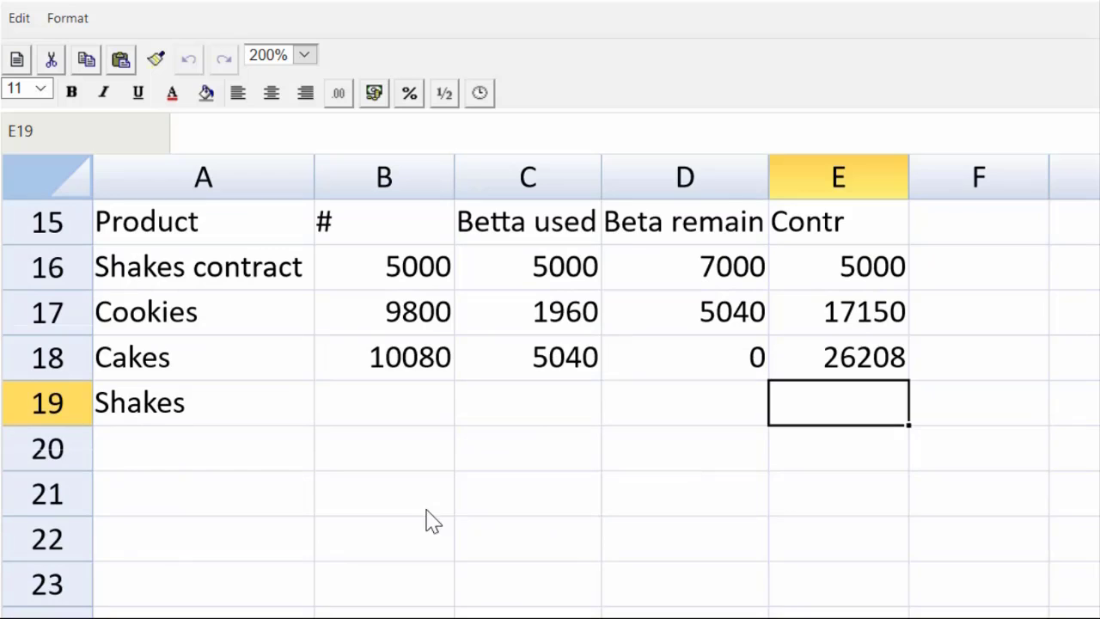
{"action": "left_click", "coordinate": [194, 412]}
{"action": "key", "text": "BackSpace"}
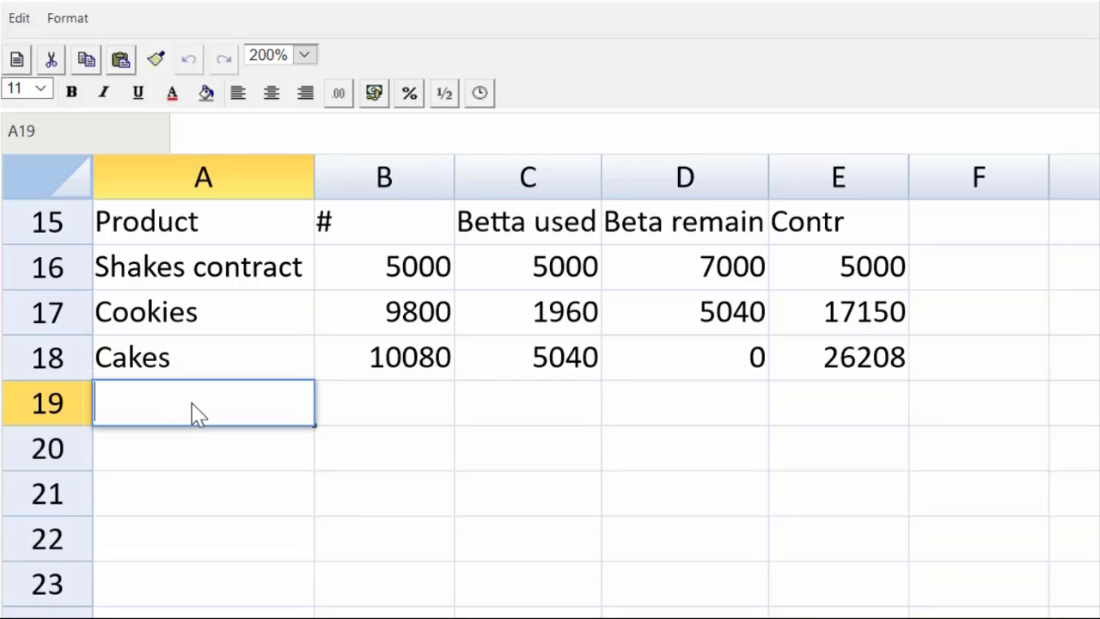
{"action": "type", "text": "Total"}
{"action": "key", "text": "Tab"}
{"action": "key", "text": "Tab"}
{"action": "key", "text": "Tab"}
{"action": "key", "text": "Tab"}
{"action": "type", "text": "=sum("}
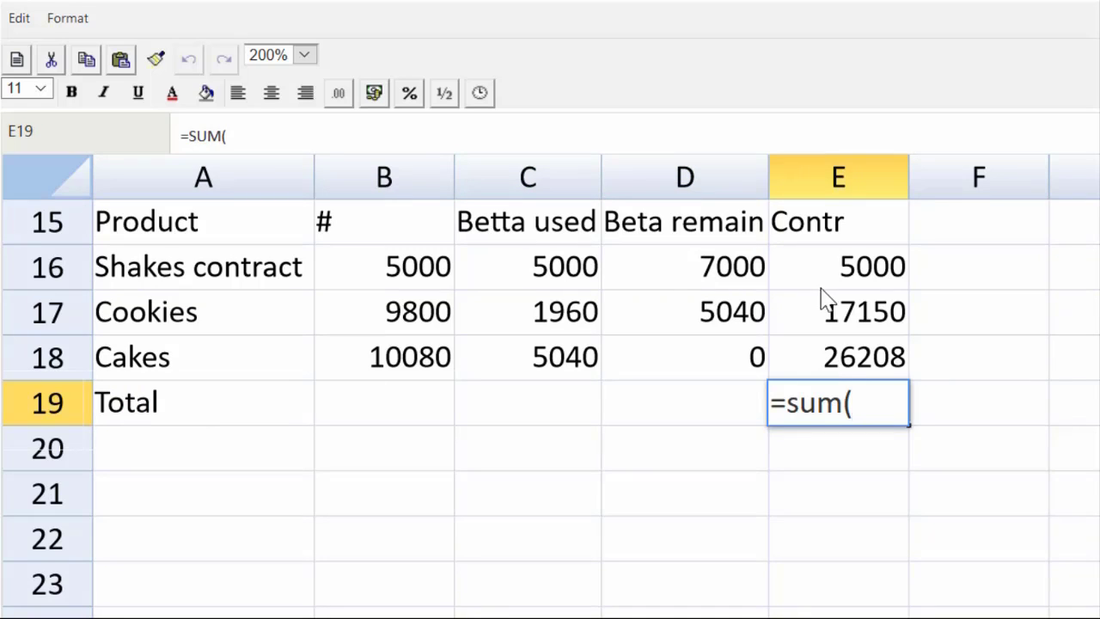
{"action": "left_click_drag", "start_coordinate": [826, 282], "coordinate": [827, 361]}
{"action": "key", "text": "Return"}
- Underline the Cakes contribution 26208 in E18
{"action": "left_click", "coordinate": [800, 370]}
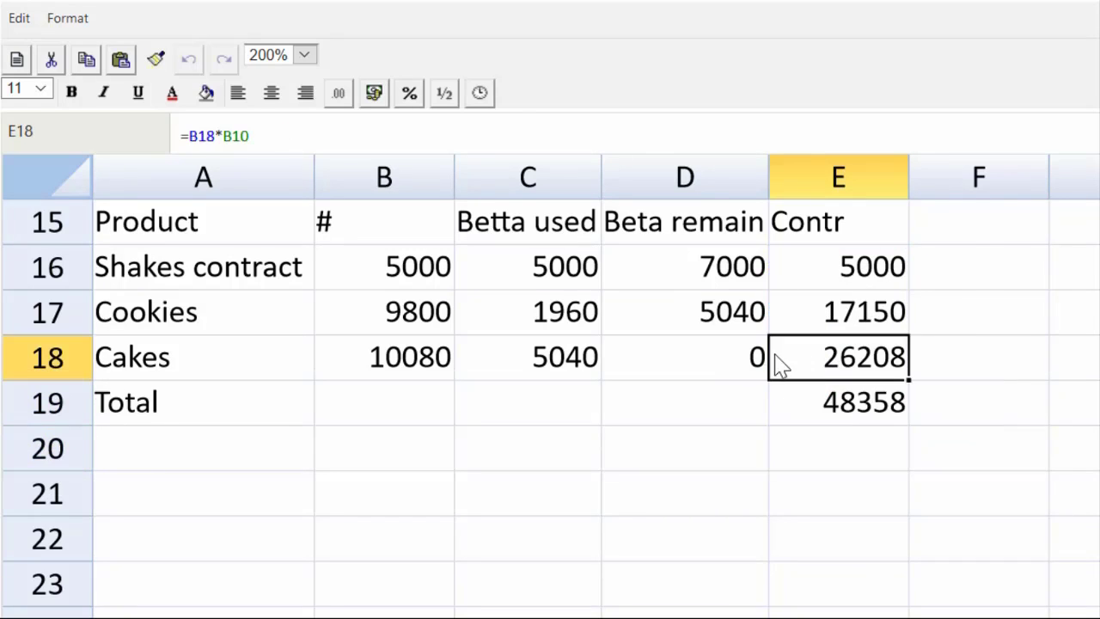
{"action": "left_click", "coordinate": [137, 95]}
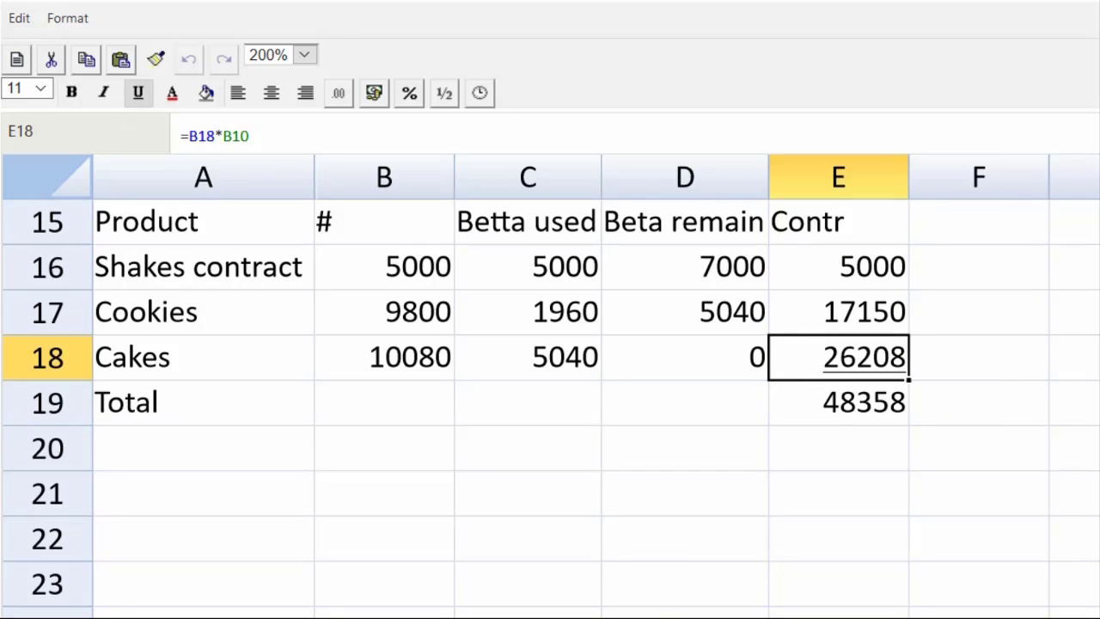
{"action": "key", "text": "Down"}
{"action": "key", "text": "Down"}
{"action": "key", "text": "Down"}
{"action": "key", "text": "Down"}
{"action": "key", "text": "Down"}
{"action": "key", "text": "Down"}
{"action": "key", "text": "Down"}
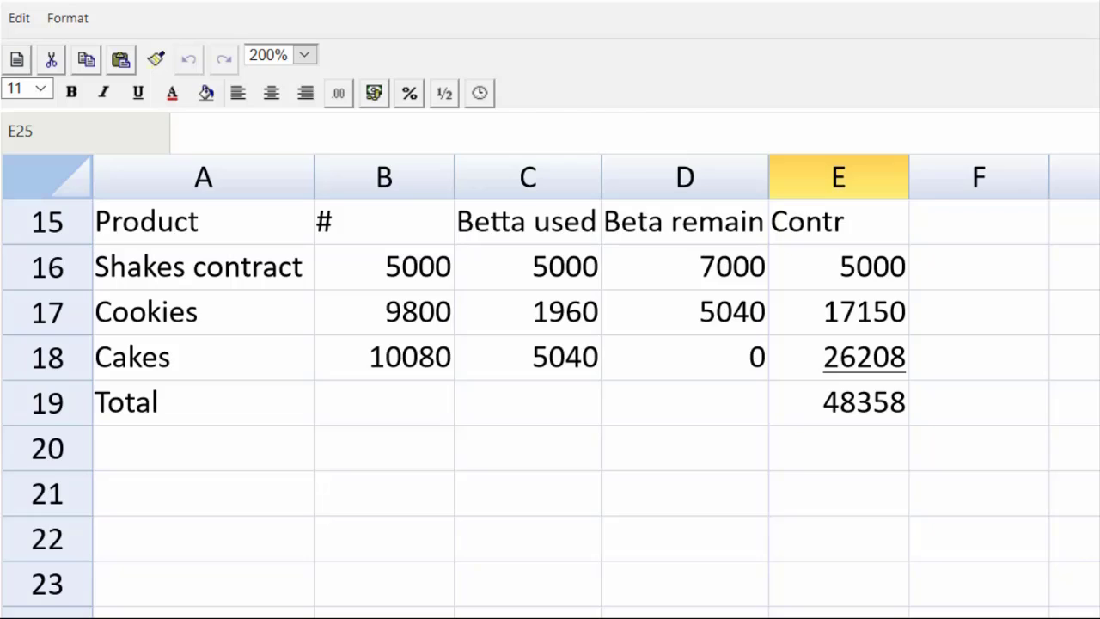
- Add an F/C row with fixed costs of -3000 in E20
{"action": "left_click", "coordinate": [229, 447]}
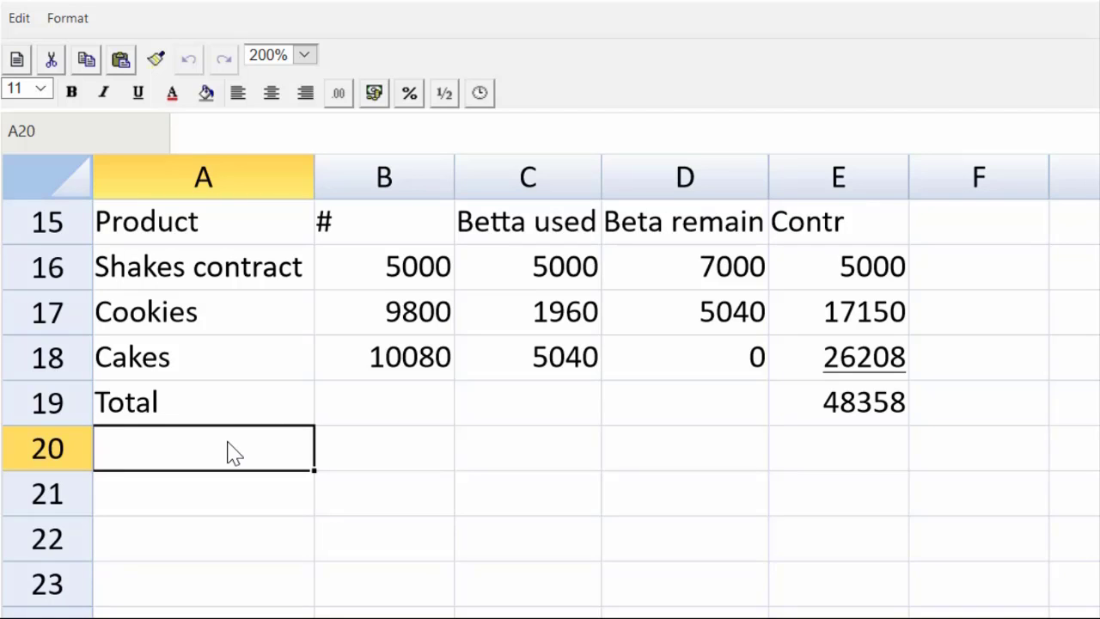
{"action": "type", "text": "F/C"}
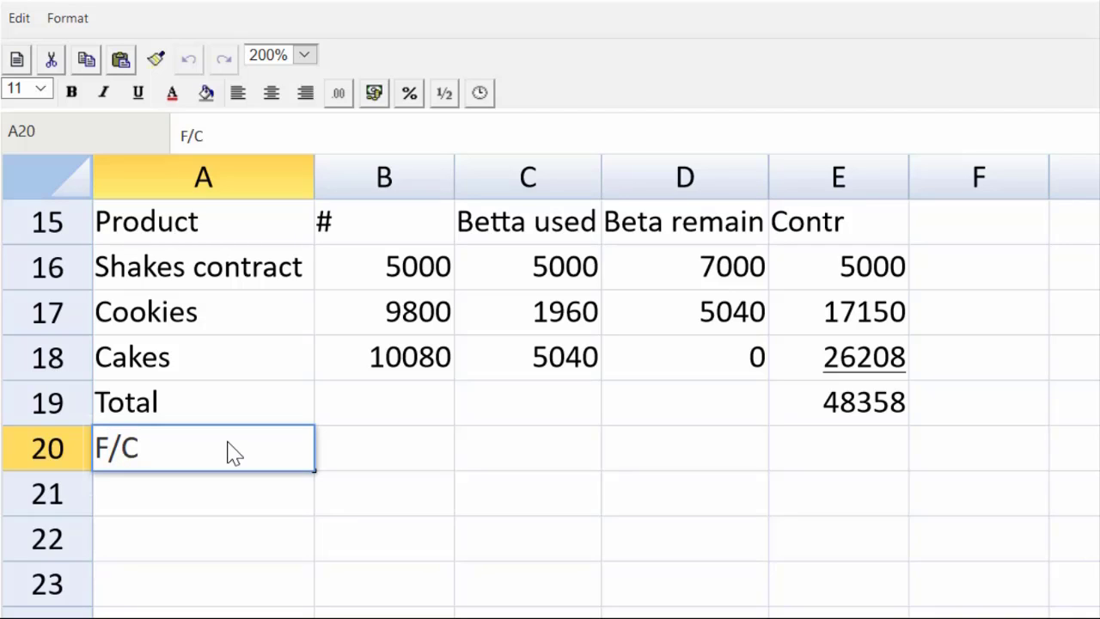
{"action": "key", "text": "Tab"}
{"action": "key", "text": "Tab"}
{"action": "key", "text": "Tab"}
{"action": "key", "text": "Tab"}
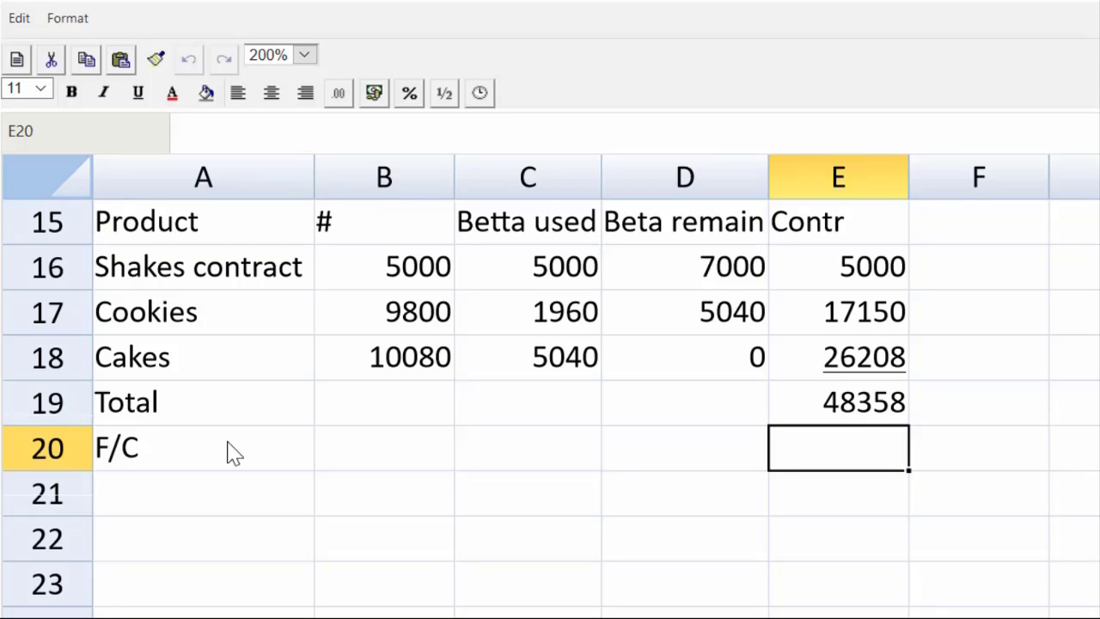
{"action": "type", "text": "-3000"}
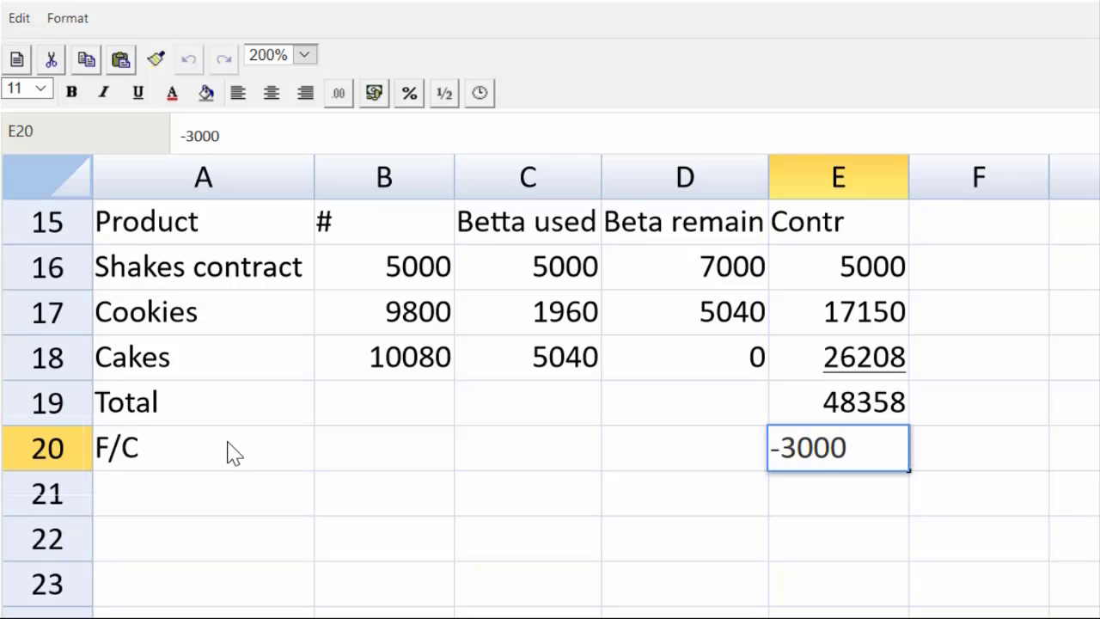
{"action": "key", "text": "Return"}
- Label row 21 as profit, correcting the misspelled proft
{"action": "key", "text": "Left"}
{"action": "key", "text": "Left"}
{"action": "key", "text": "Left"}
{"action": "key", "text": "Left"}
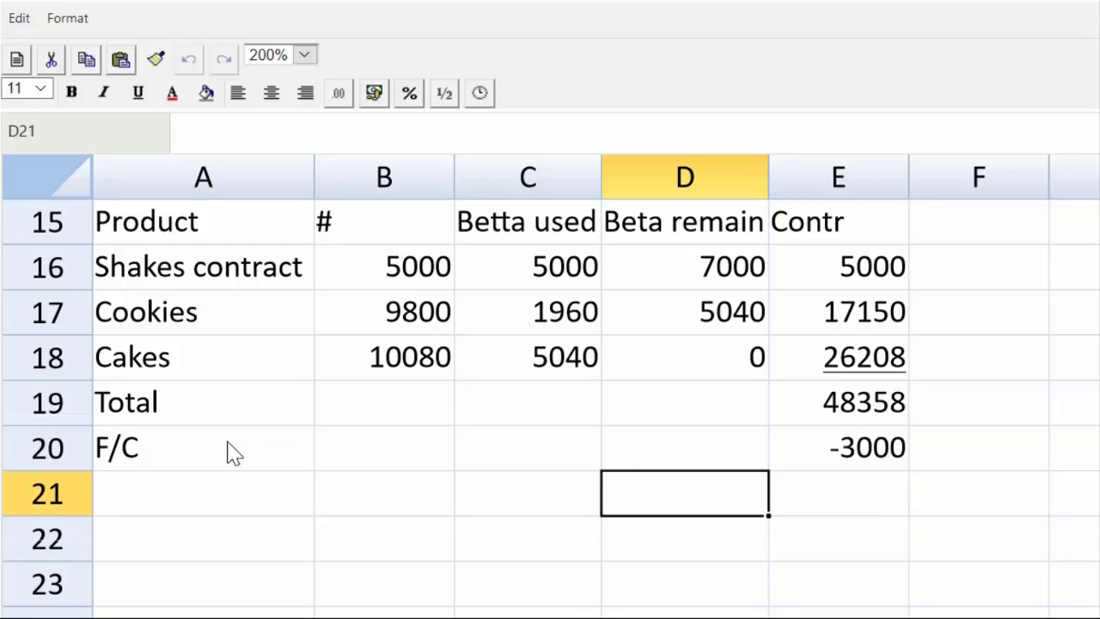
{"action": "key", "text": "F2"}
{"action": "type", "text": "proft"}
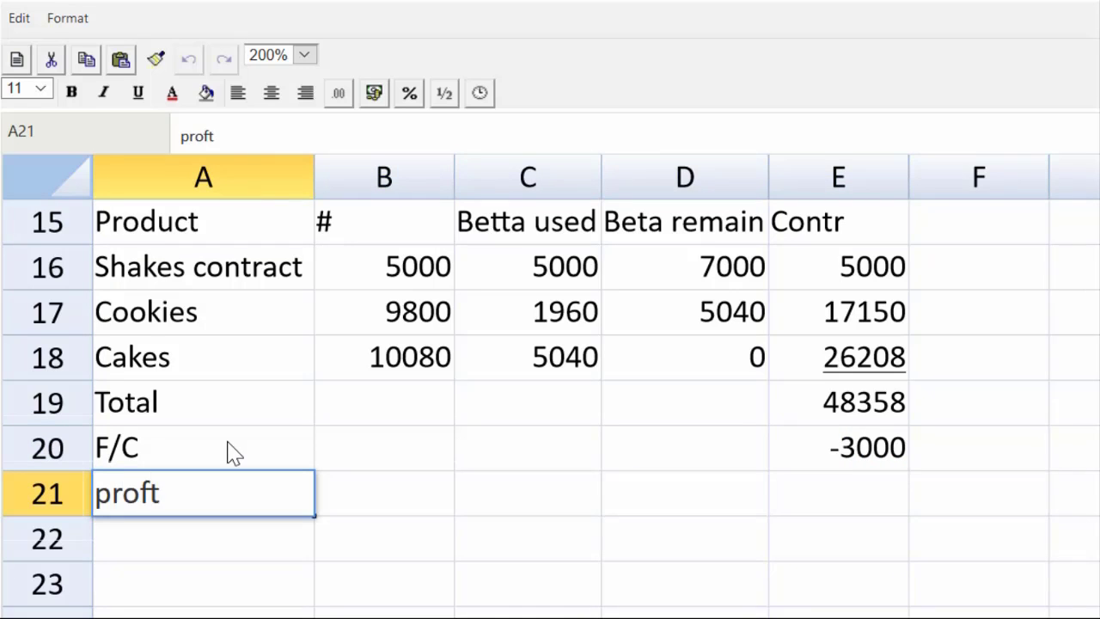
{"action": "key", "text": "Tab"}
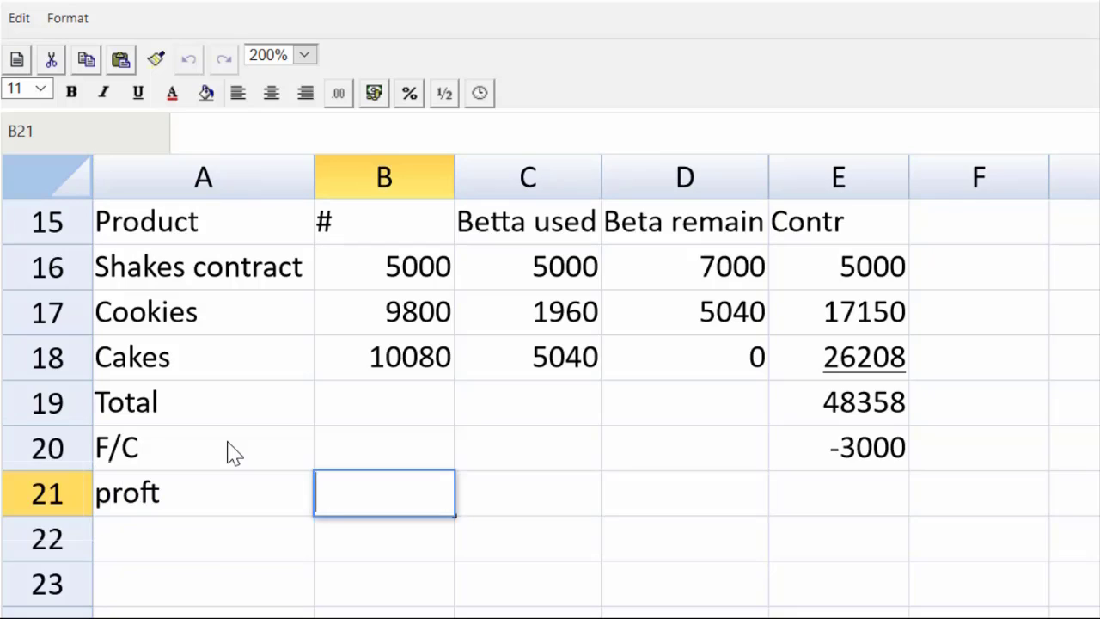
{"action": "key", "text": "Left"}
{"action": "key", "text": "F2"}
{"action": "key", "text": "BackSpace"}
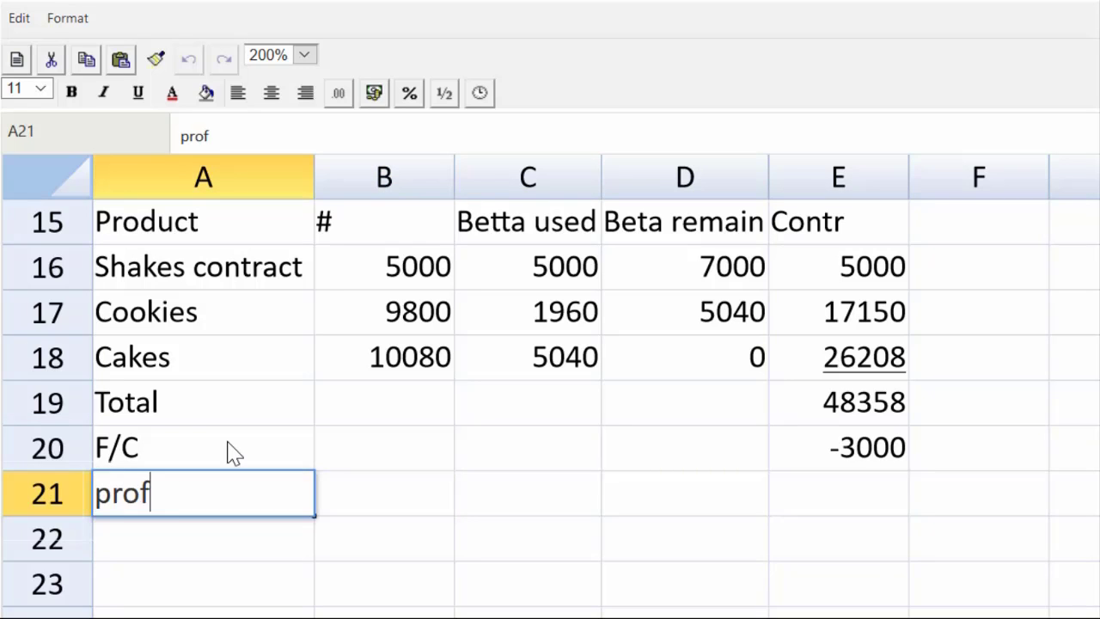
{"action": "type", "text": "it"}
{"action": "key", "text": "Tab"}
{"action": "key", "text": "Tab"}
{"action": "key", "text": "Tab"}
{"action": "key", "text": "Tab"}
- Sum E19:E20 into a profit of 45358 and underline the -3000 fixed cost
{"action": "type", "text": "="}
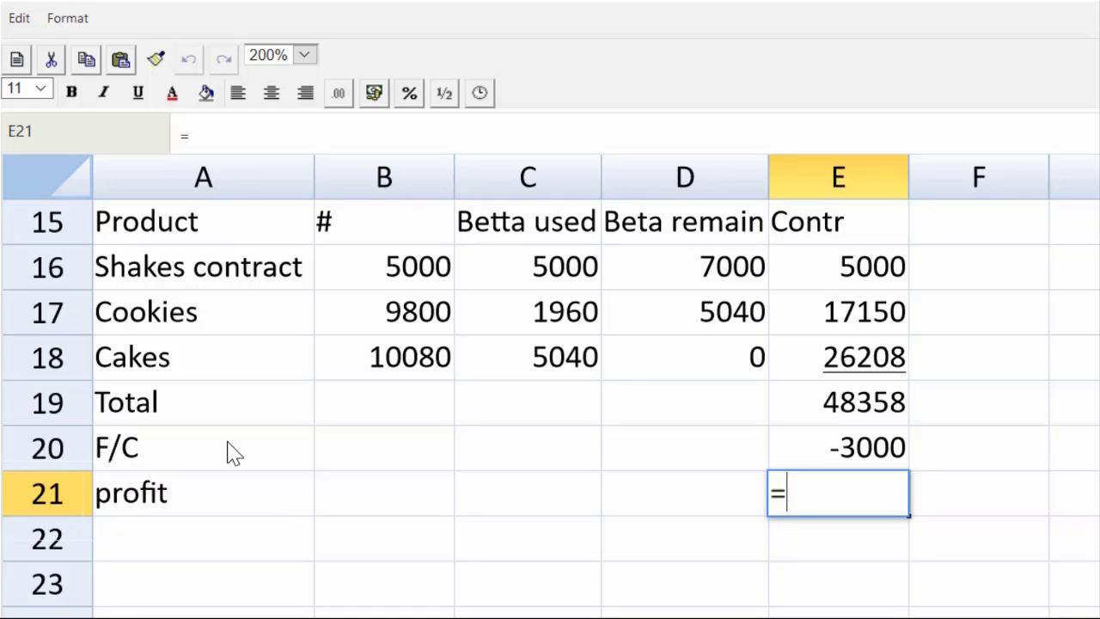
{"action": "type", "text": "sum("}
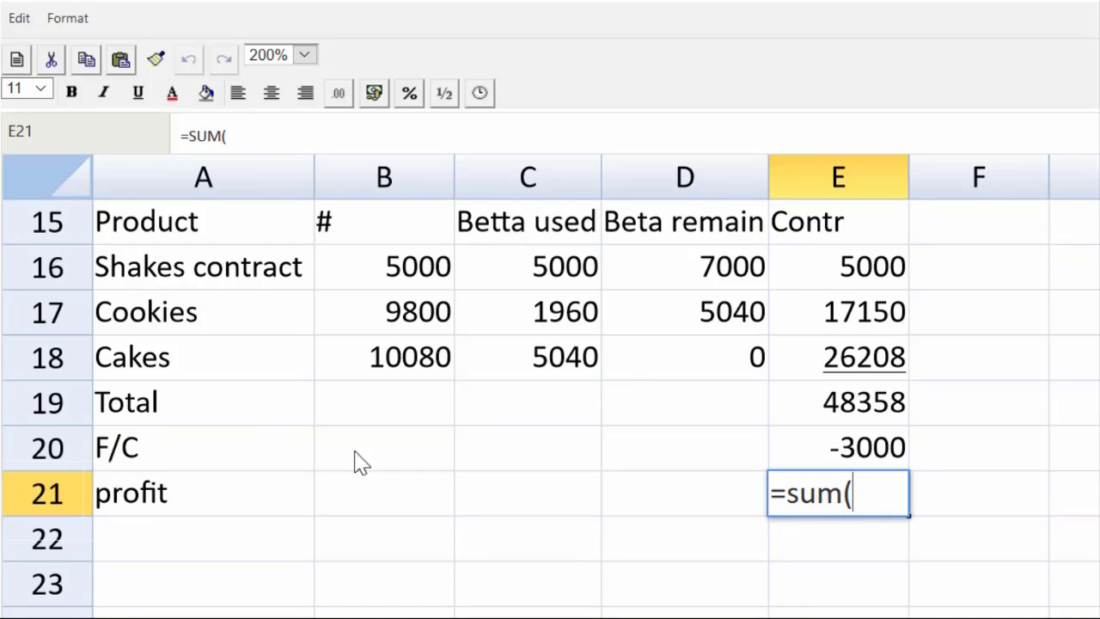
{"action": "left_click_drag", "start_coordinate": [789, 409], "coordinate": [792, 447]}
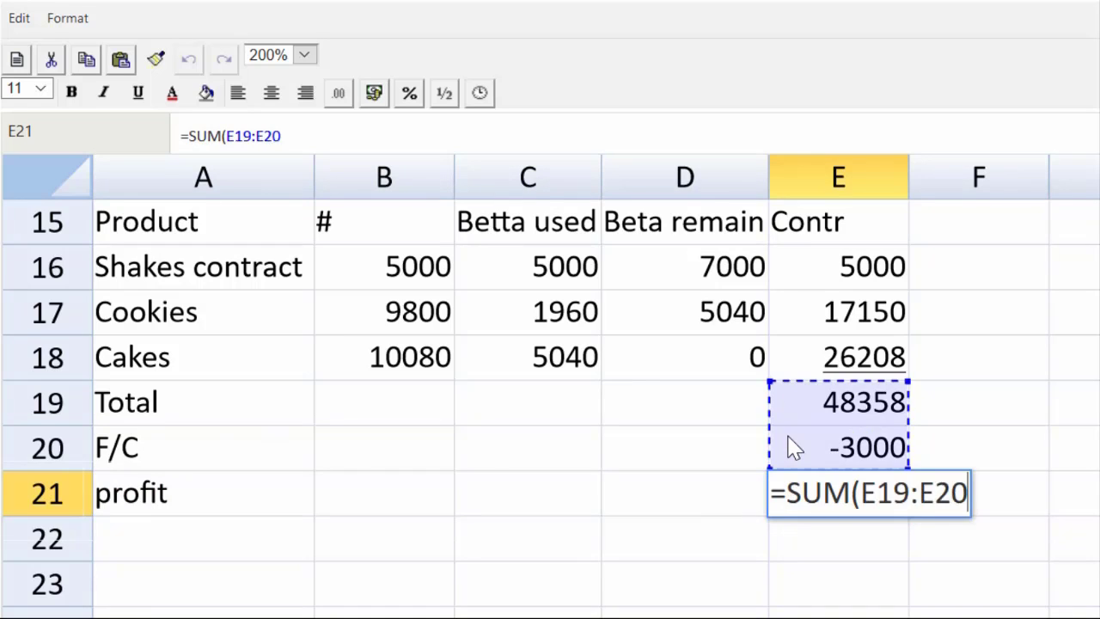
{"action": "type", "text": ")"}
{"action": "key", "text": "Return"}
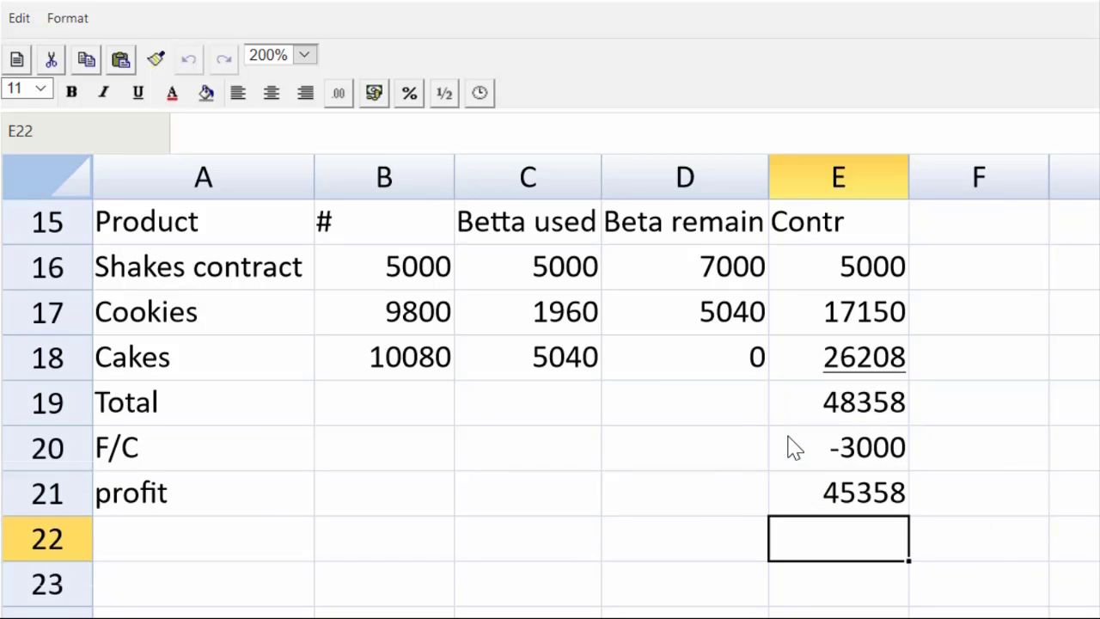
{"action": "left_click", "coordinate": [835, 454]}
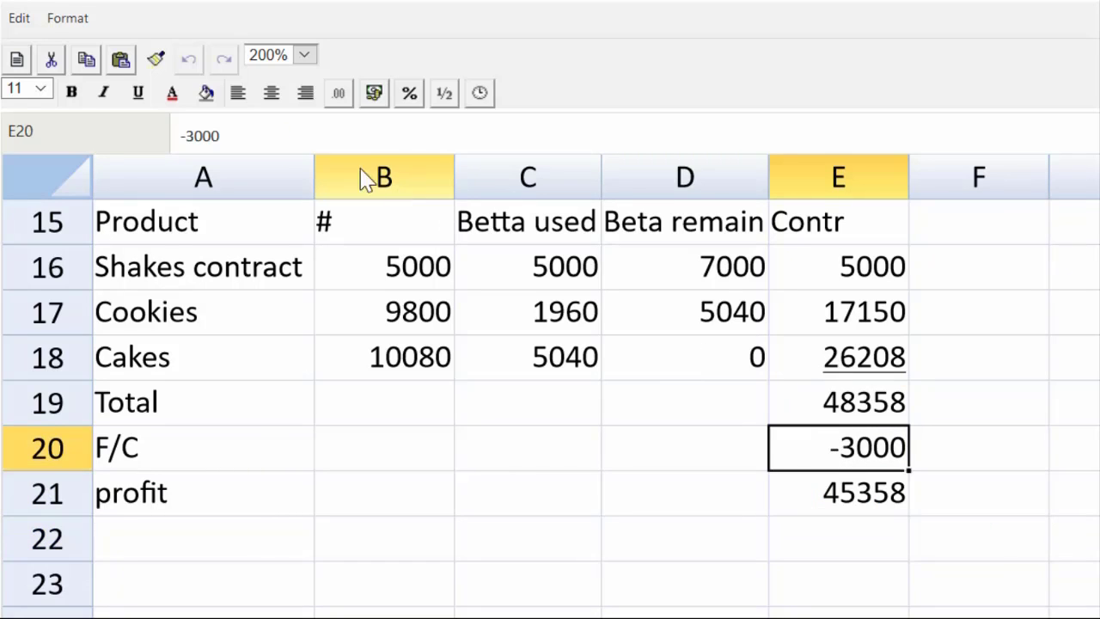
{"action": "left_click", "coordinate": [138, 94]}
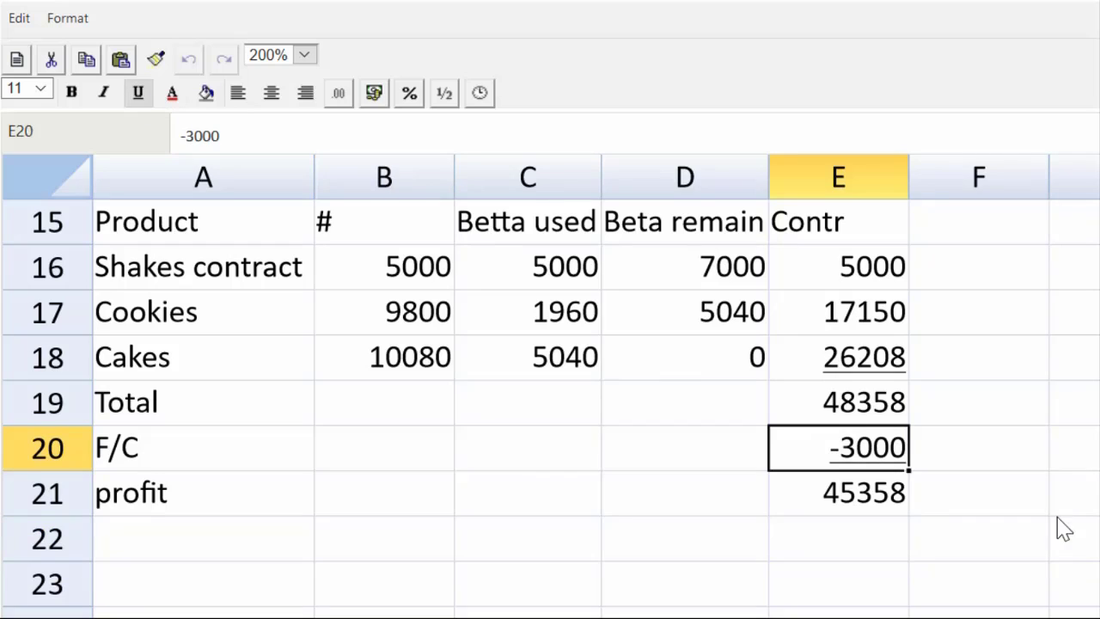
- Zoom the sheet to 100% and scroll up to see the entire answer
{"action": "left_click", "coordinate": [305, 56]}
{"action": "left_click", "coordinate": [291, 157]}
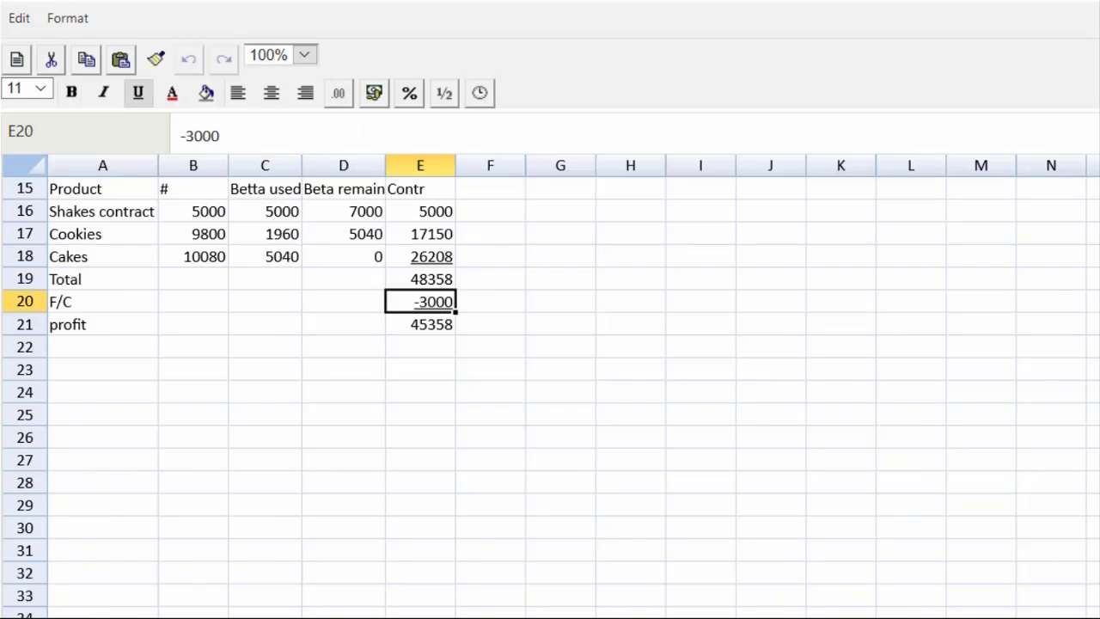
{"action": "scroll", "coordinate": [550, 387], "scroll_direction": "up", "scroll_amount": 5}
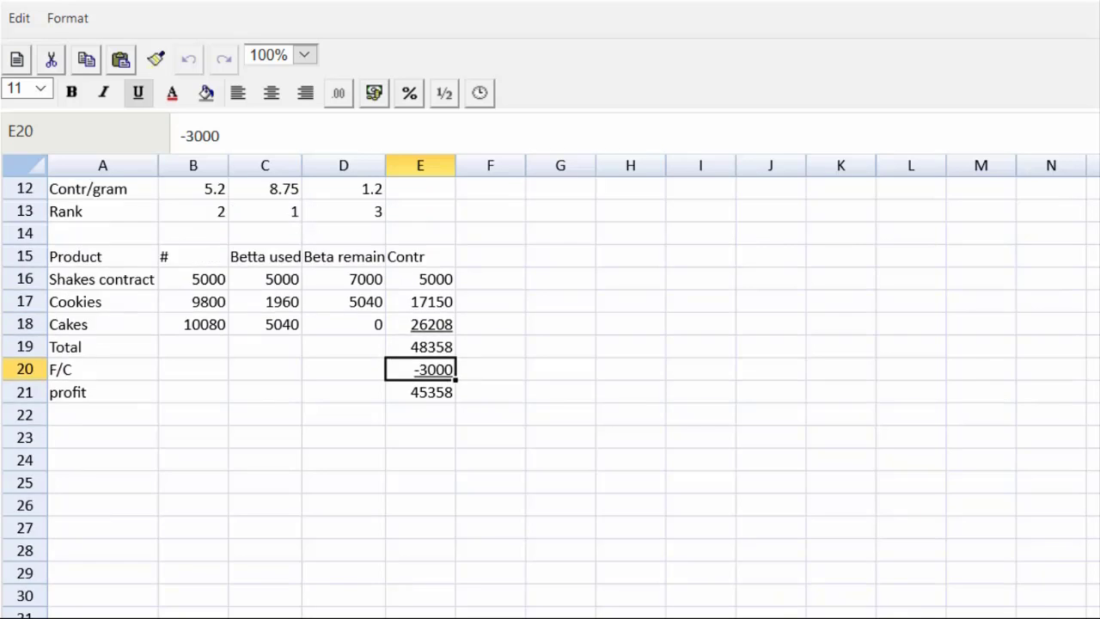